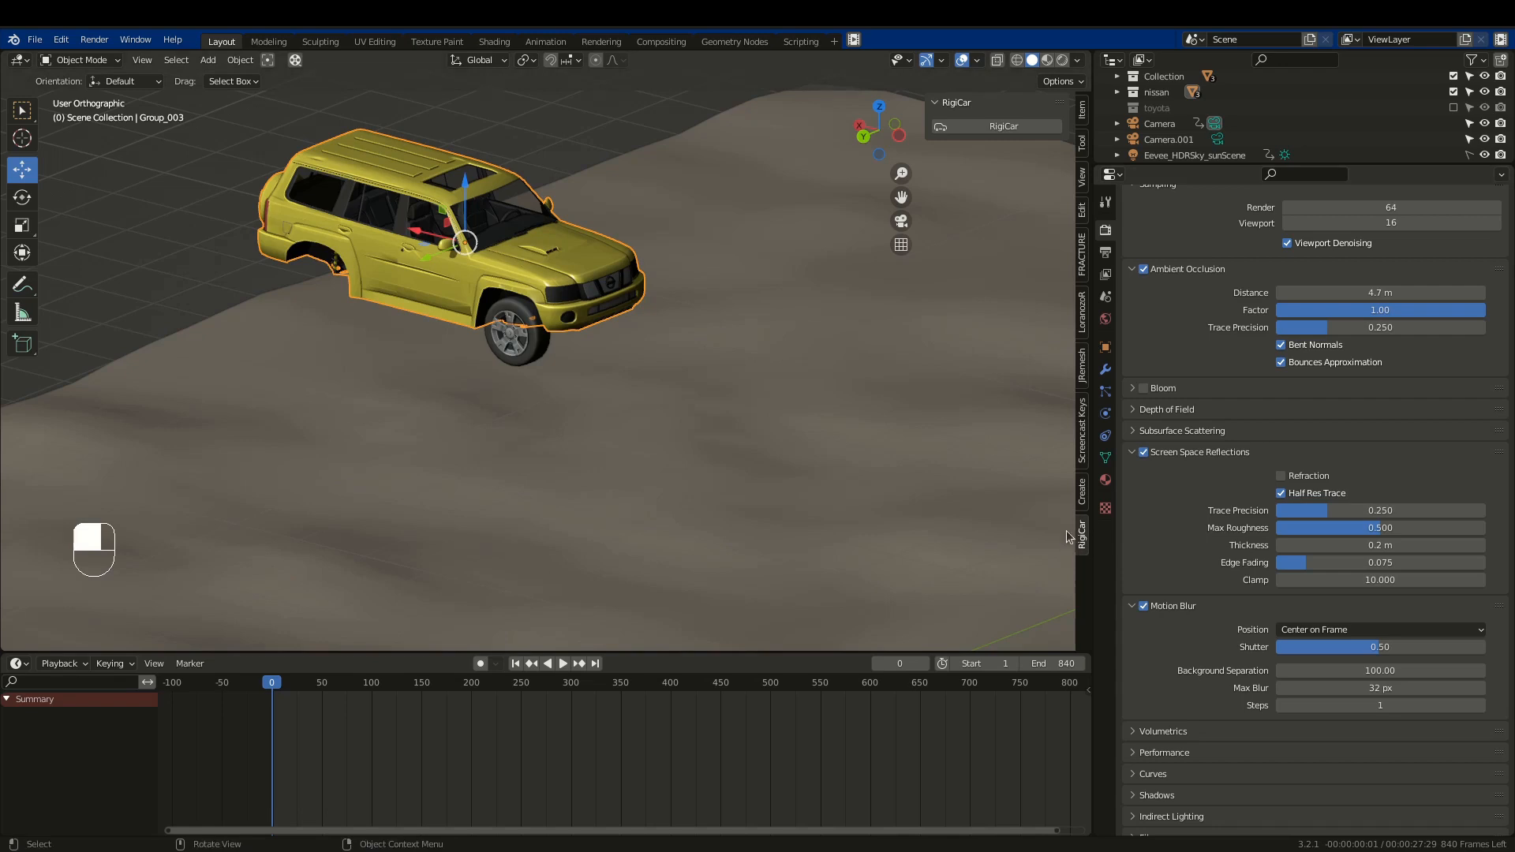
Test-move the car body, front wheel and windshield to check that they are separate objects.
middle_drag(496, 263, 533, 242)
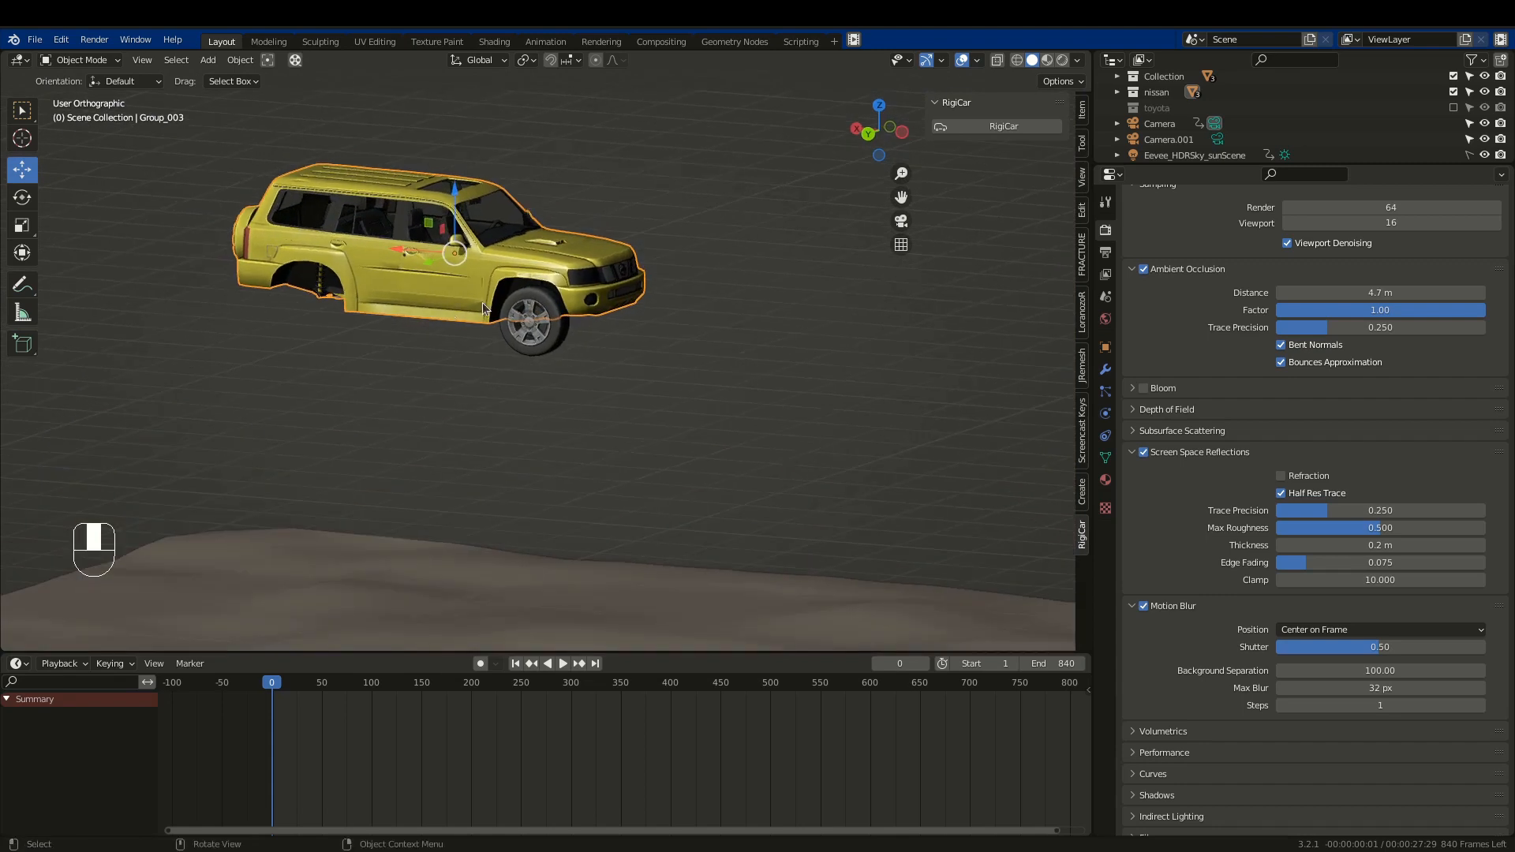
key(g)
right_click(561, 289)
click(552, 338)
key(g)
right_click(629, 307)
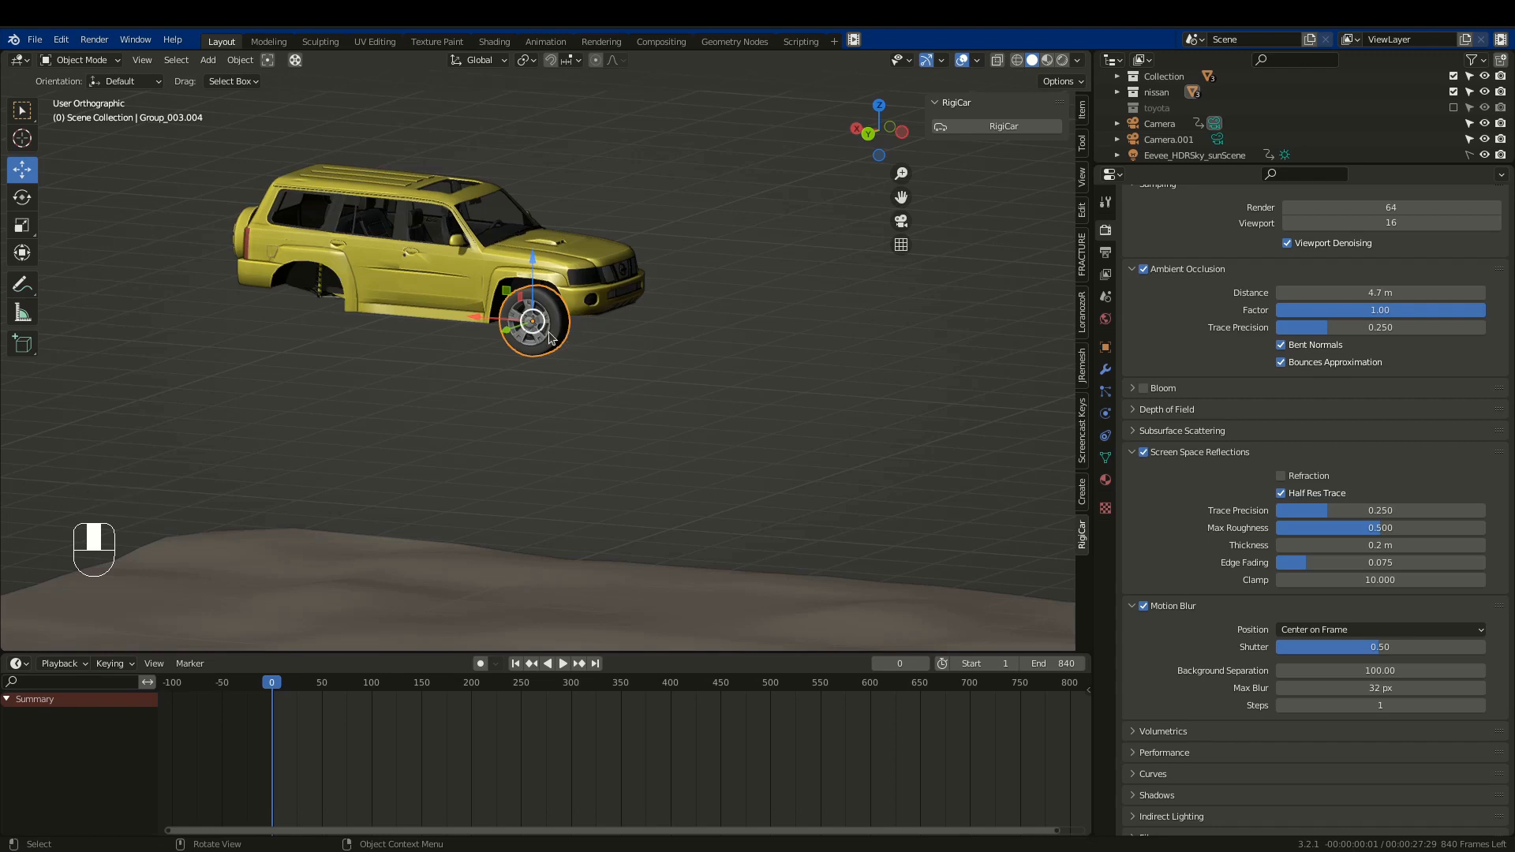
middle_drag(445, 235, 473, 244)
click(452, 284)
key(g)
right_click(606, 187)
click(498, 229)
key(g)
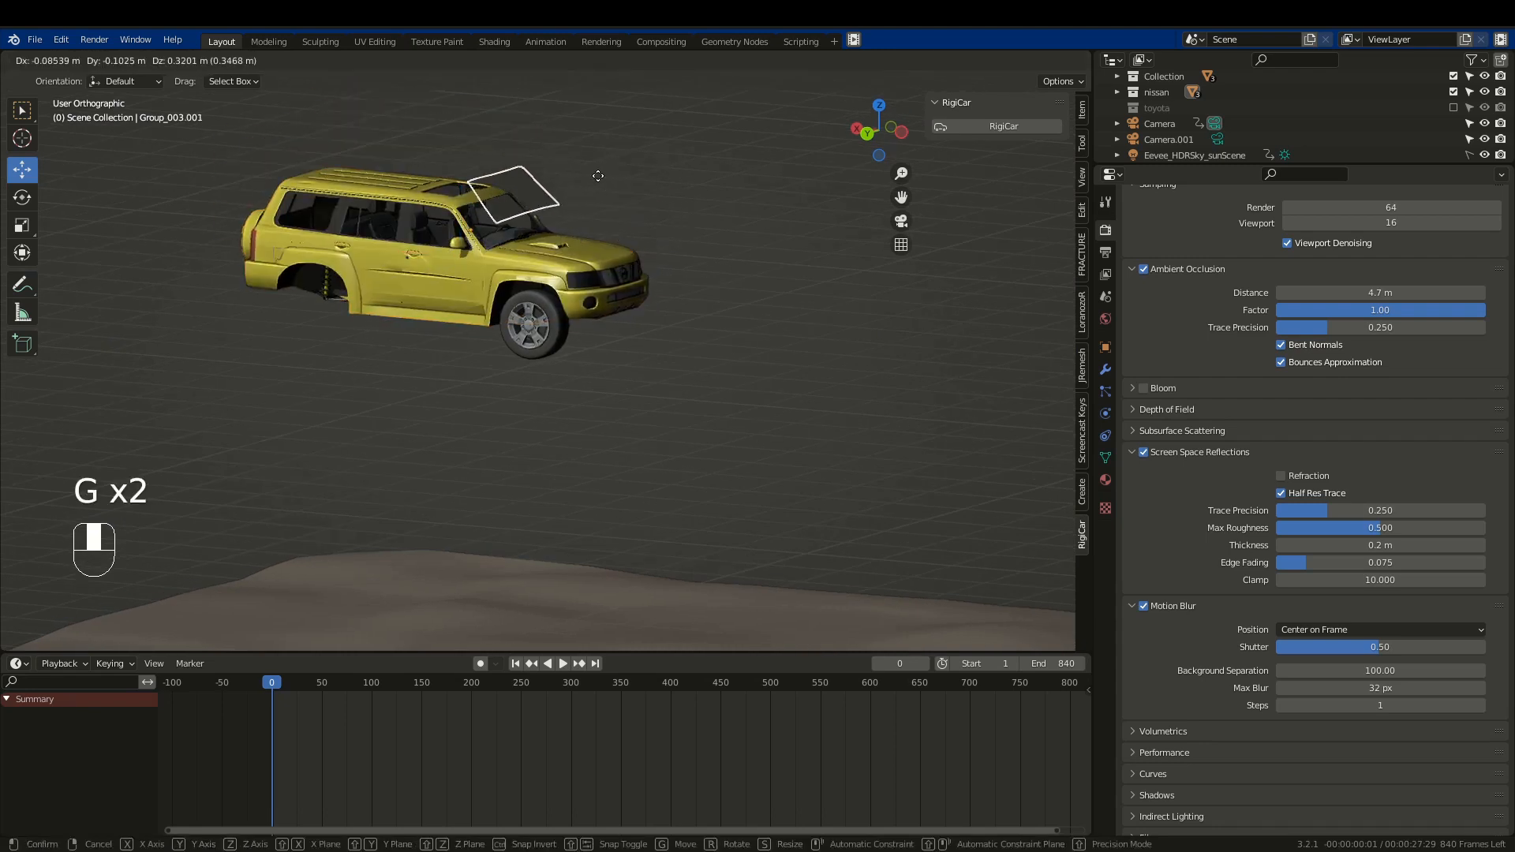
right_click(584, 179)
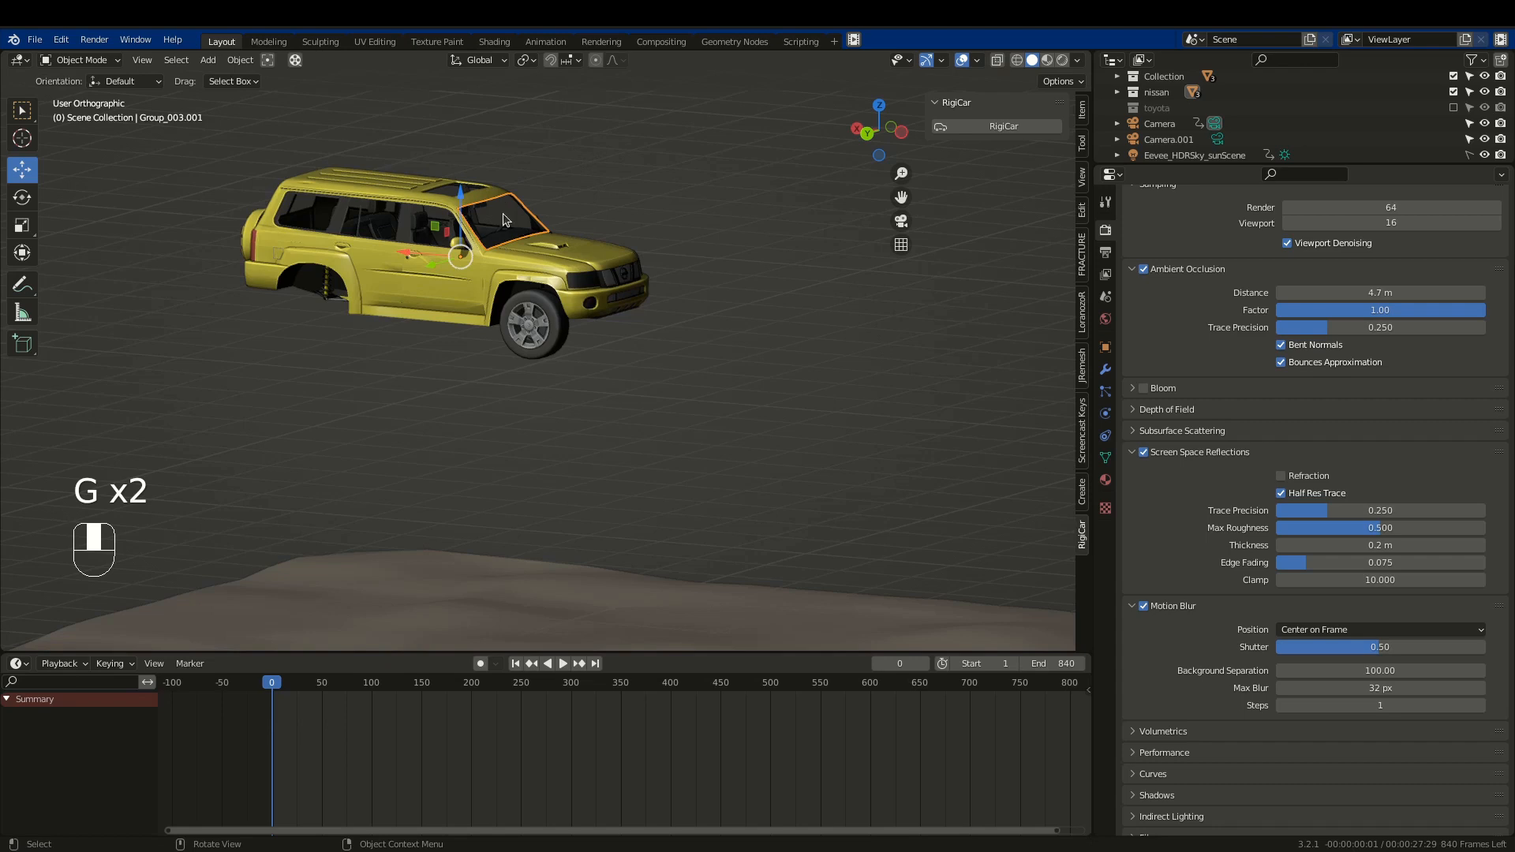
Create a RigiCar rig from the car body and rotate the body about X and Z until it stands upright.
click(557, 271)
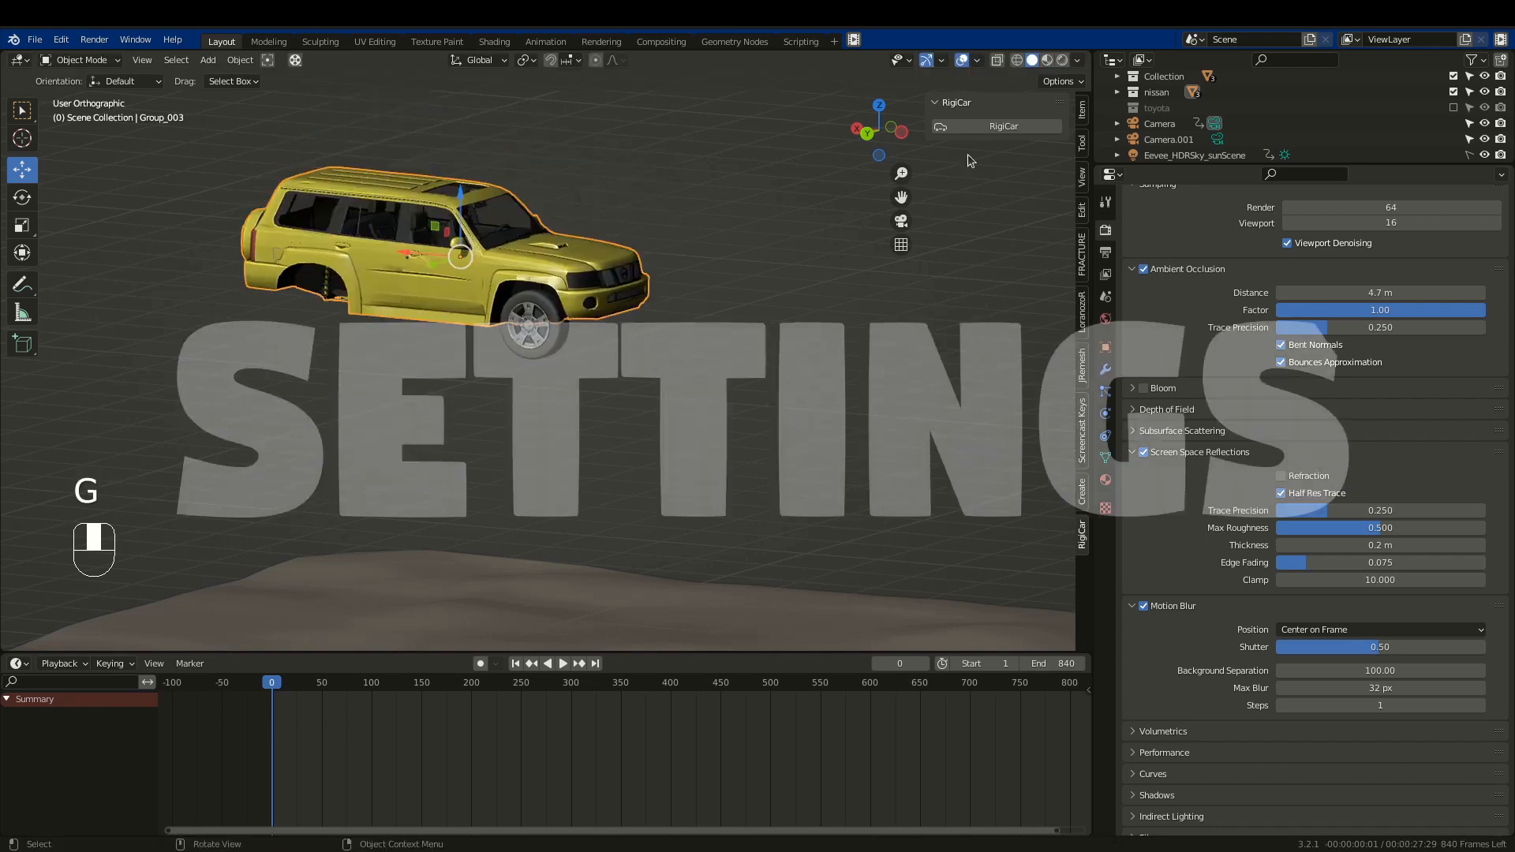
click(989, 127)
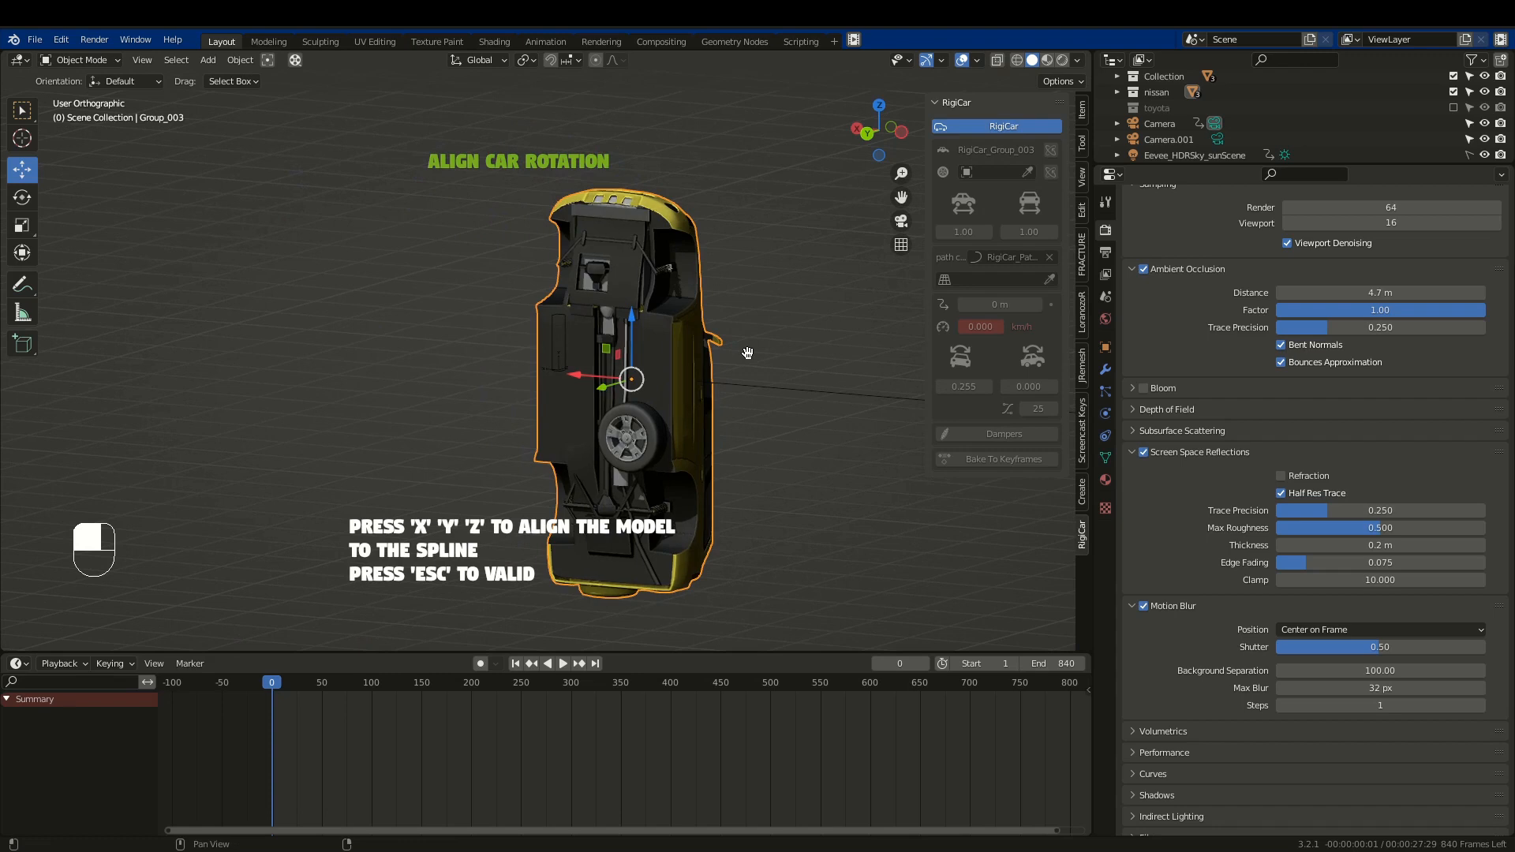
key(x)
key(x)
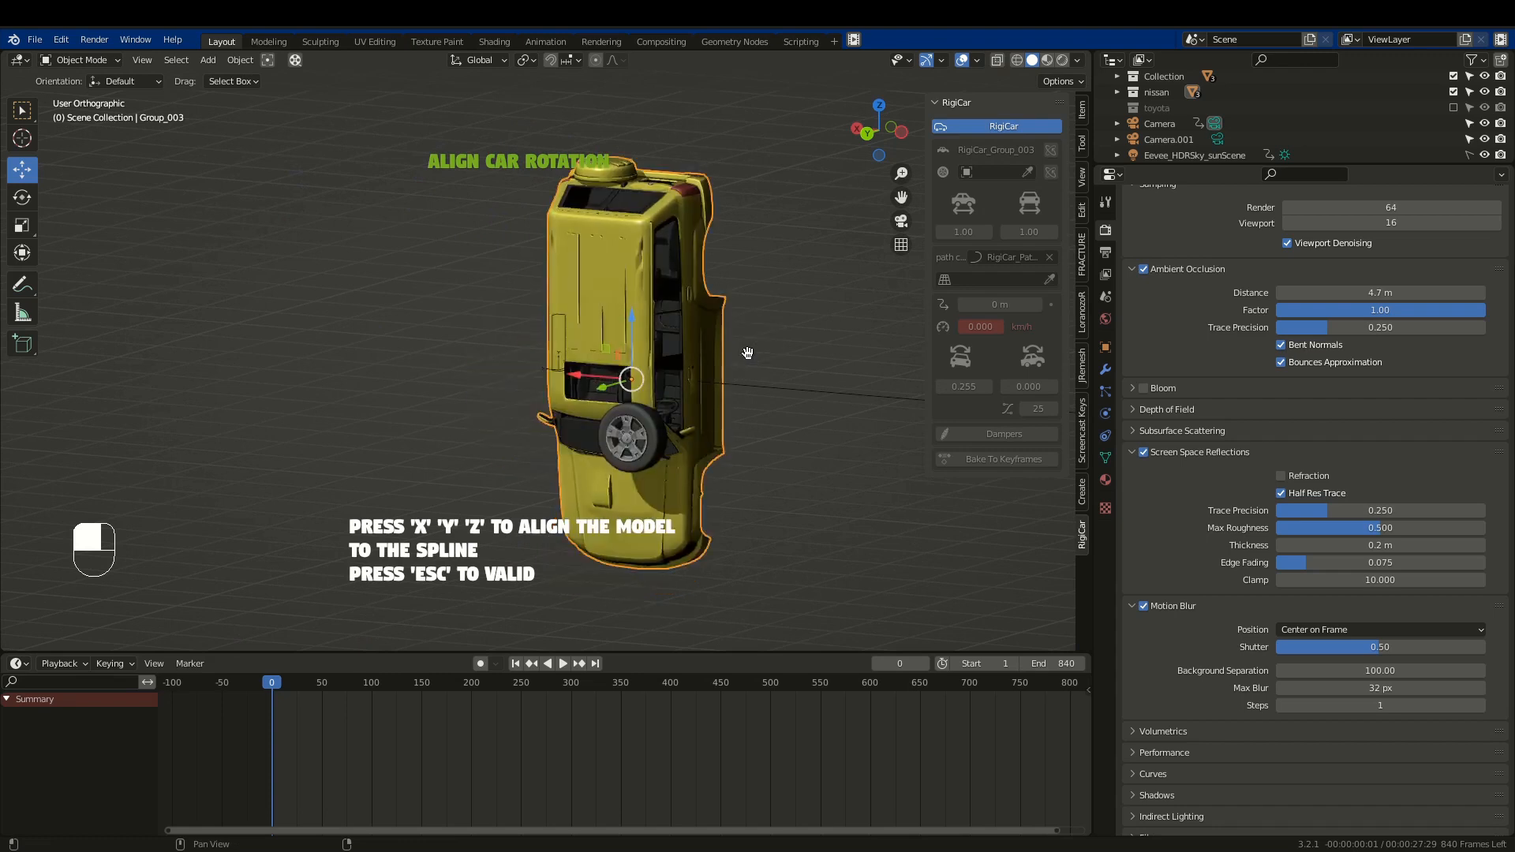
key(x)
key(z)
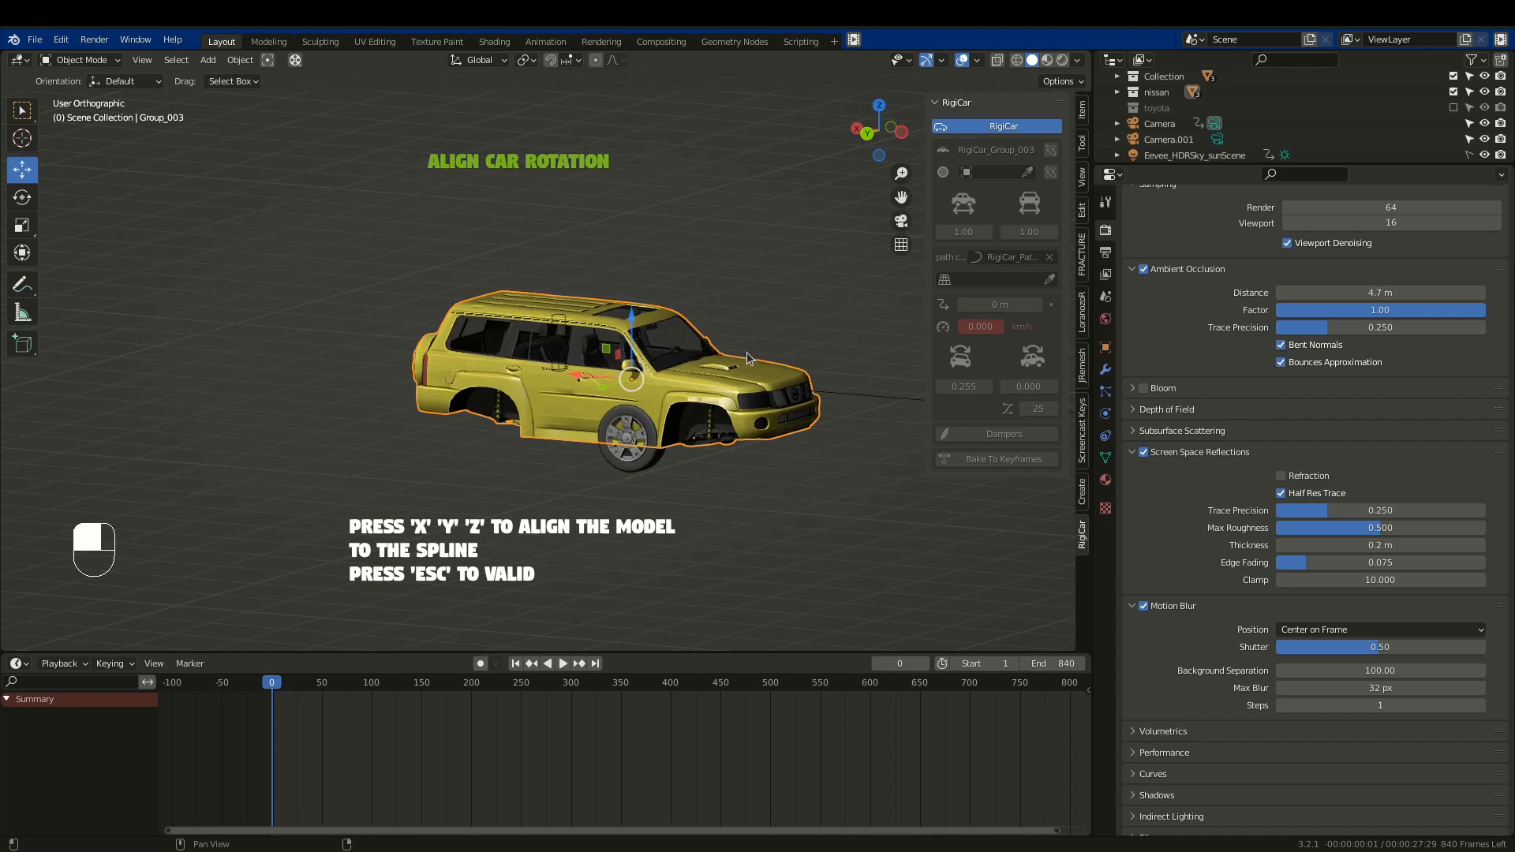
key(Escape)
Reopen the car rotation alignment and turn the body about Z until it faces along the path.
middle_drag(679, 371, 679, 191)
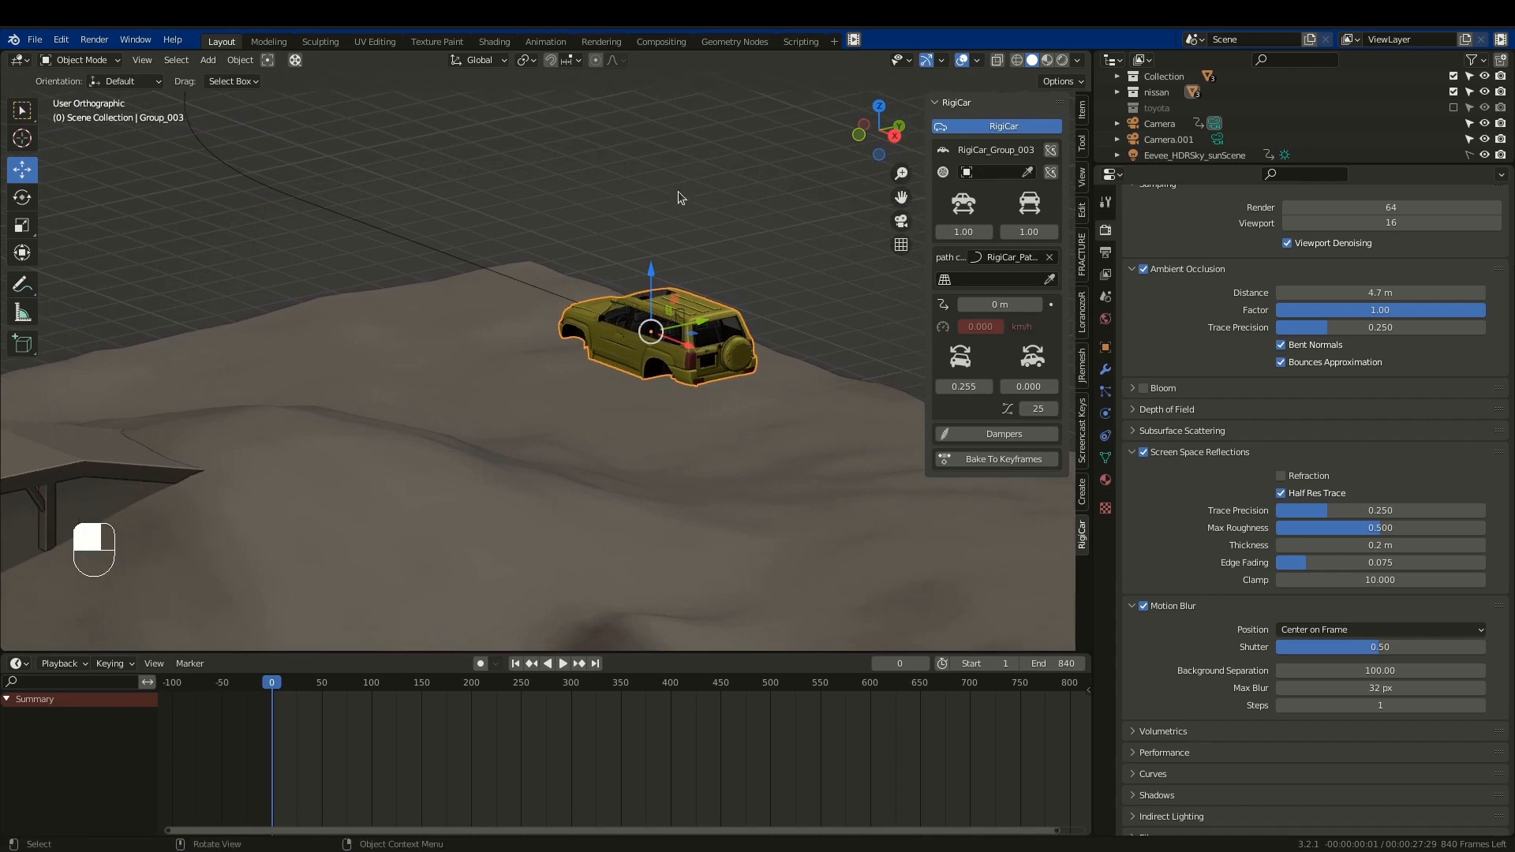
middle_drag(589, 302, 537, 305)
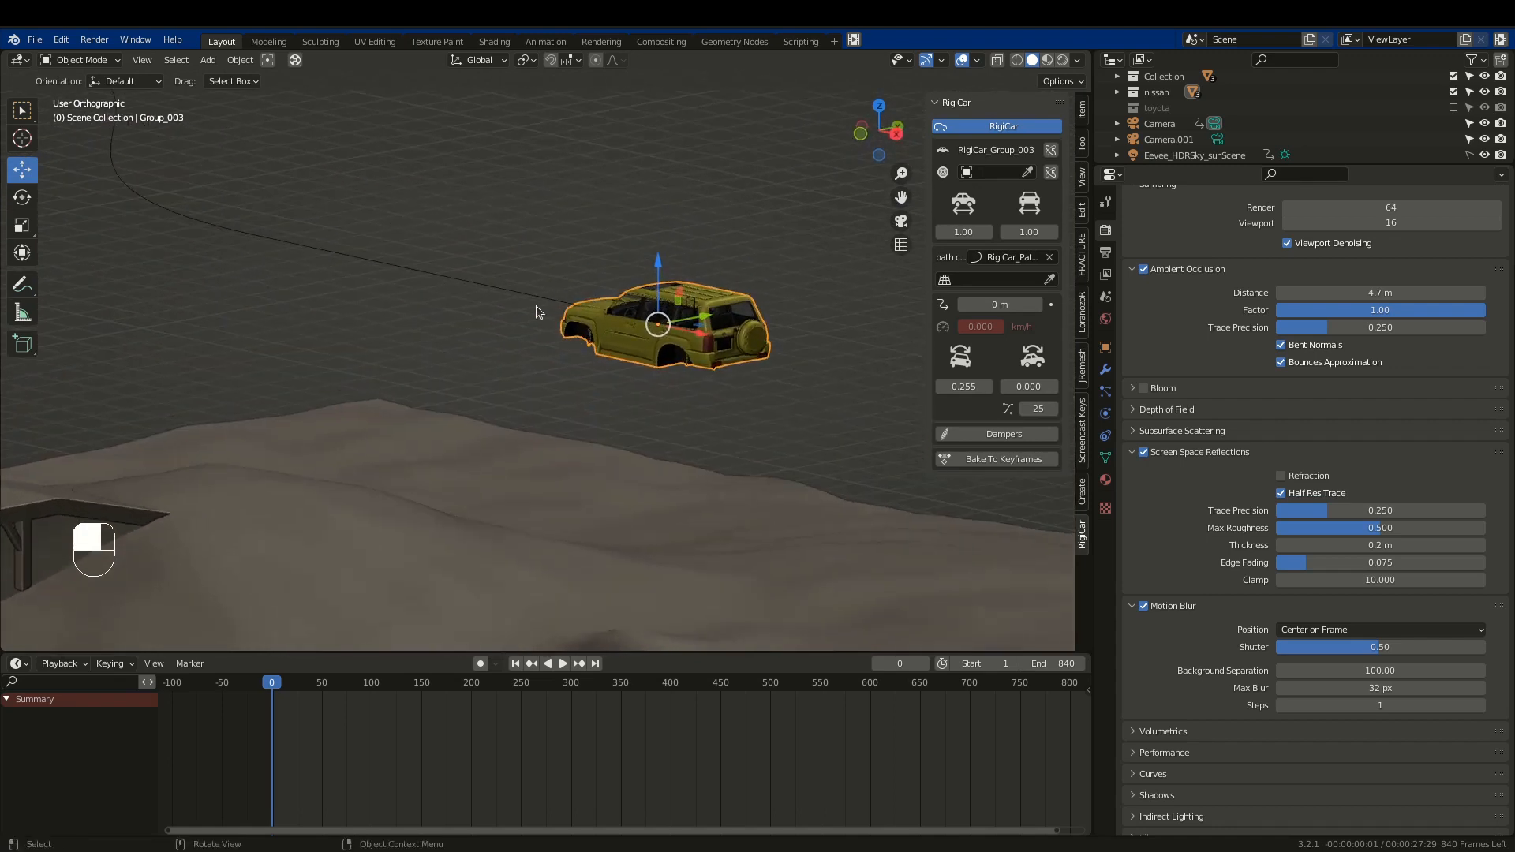
scroll(536, 311, down, 4)
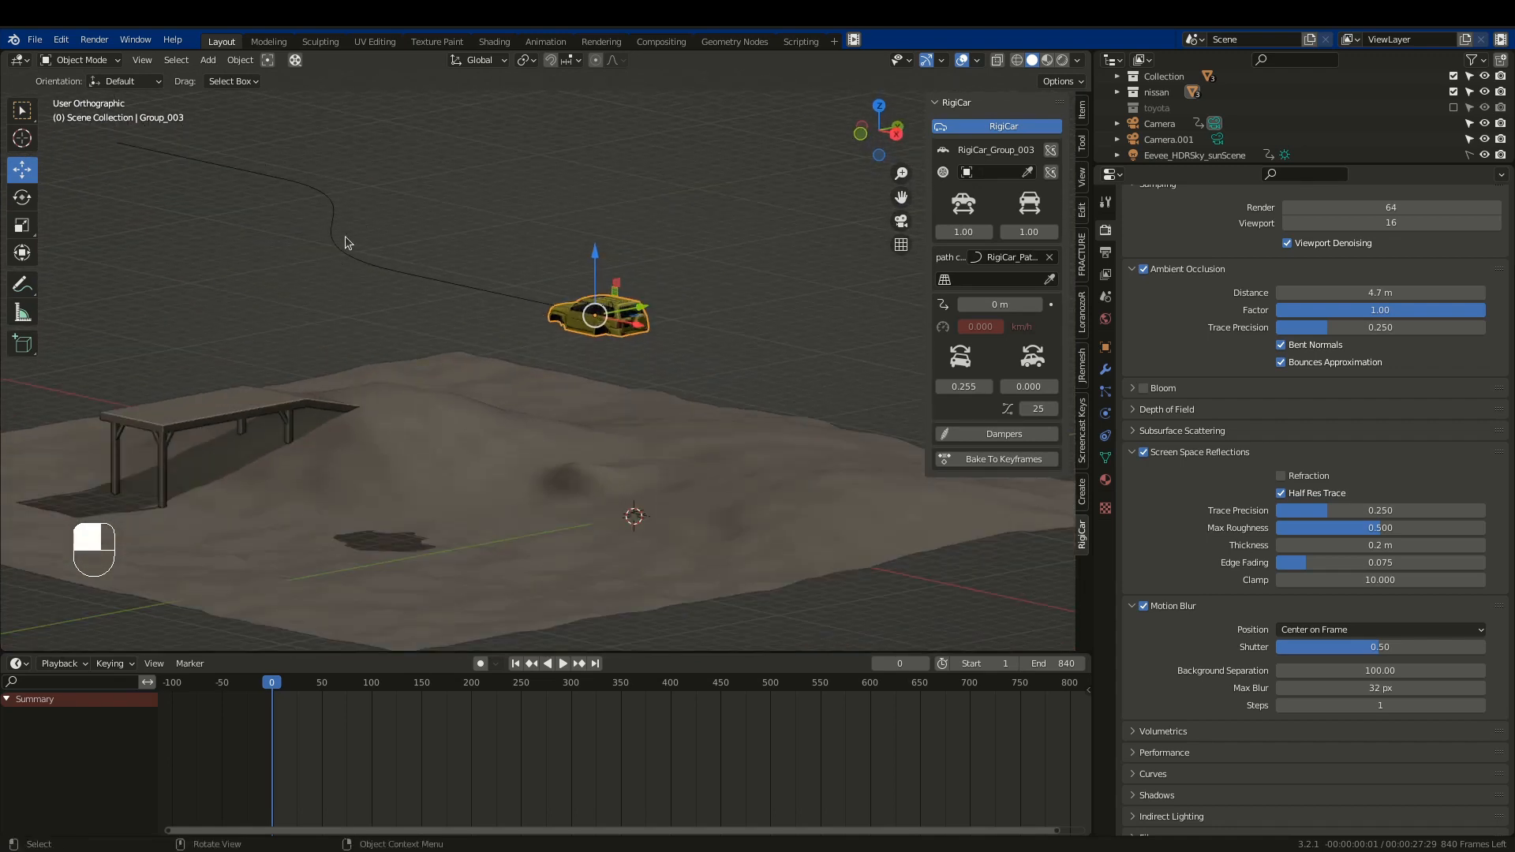
scroll(551, 300, up, 3)
shift+middle_drag(564, 282, 641, 376)
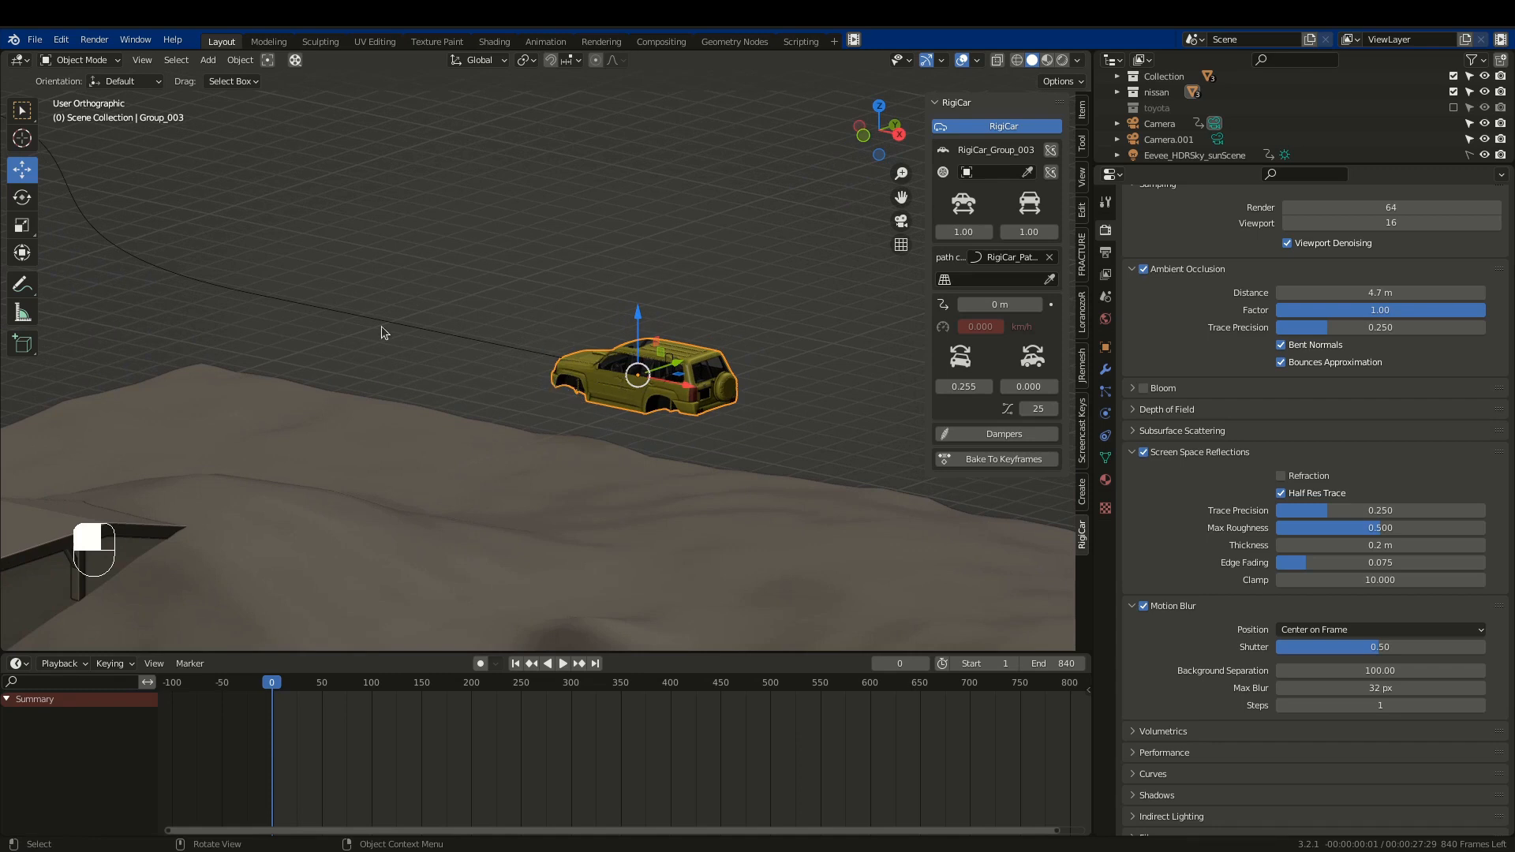
click(1052, 149)
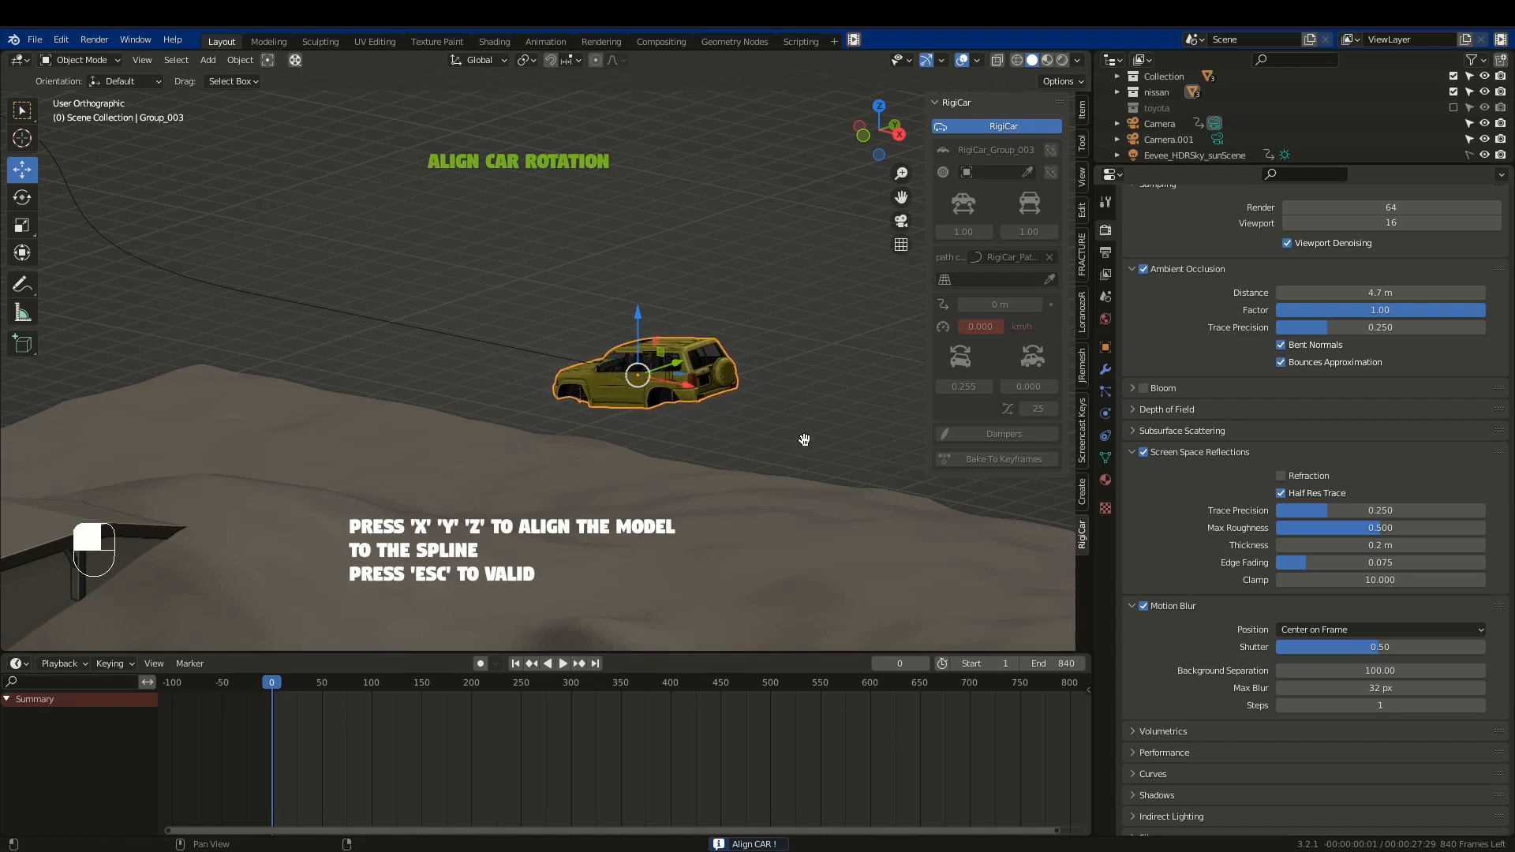
key(z)
key(z)
key(z)
key(z)
key(Escape)
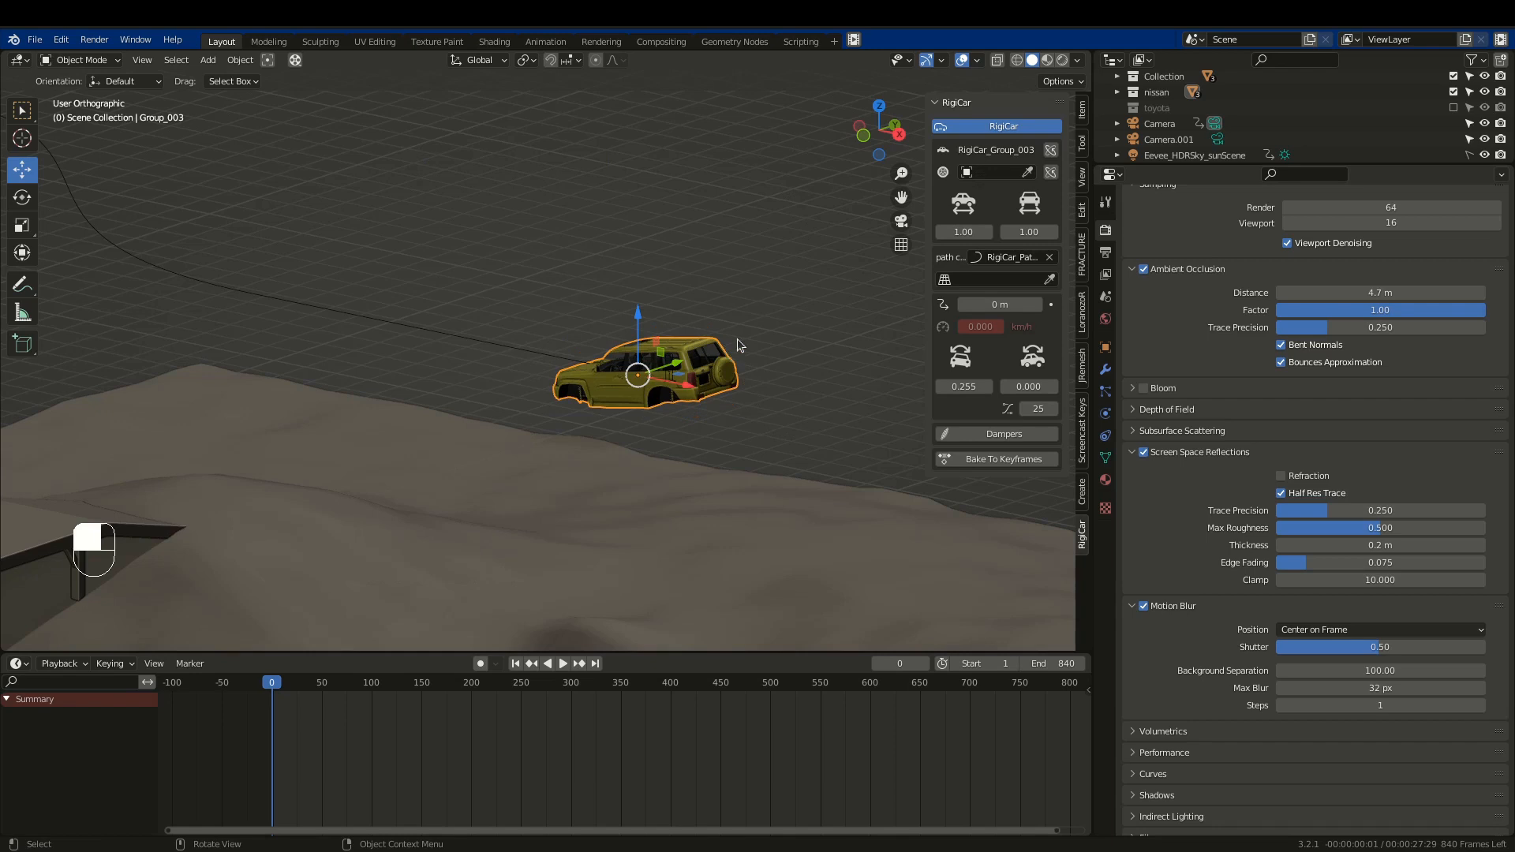
Level the car body in front view by rotating it about 9.4°, and raise it about 1.1 m above the path.
key(KP_1)
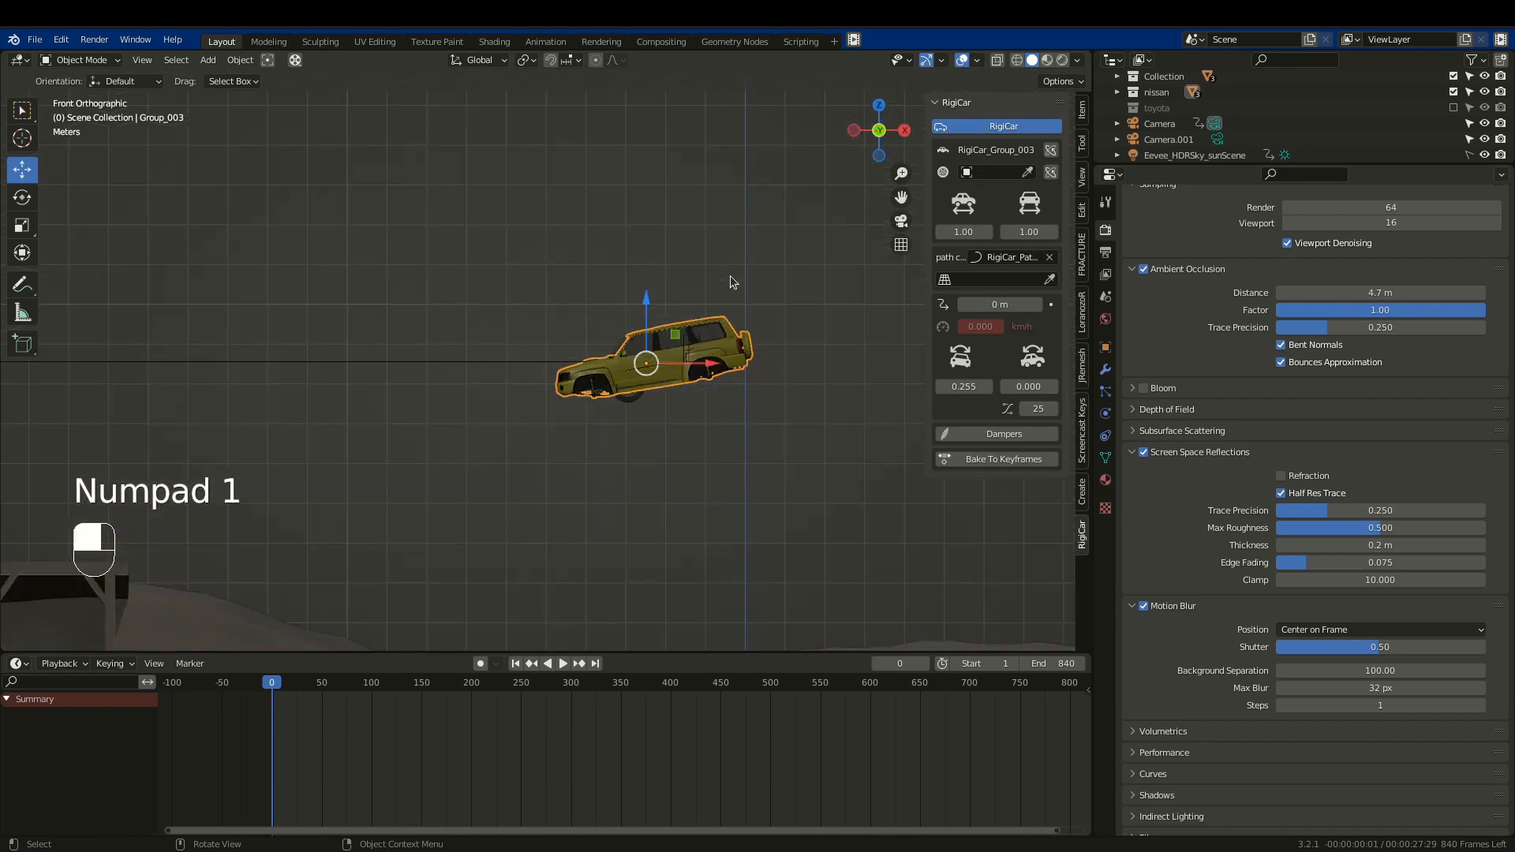
key(r)
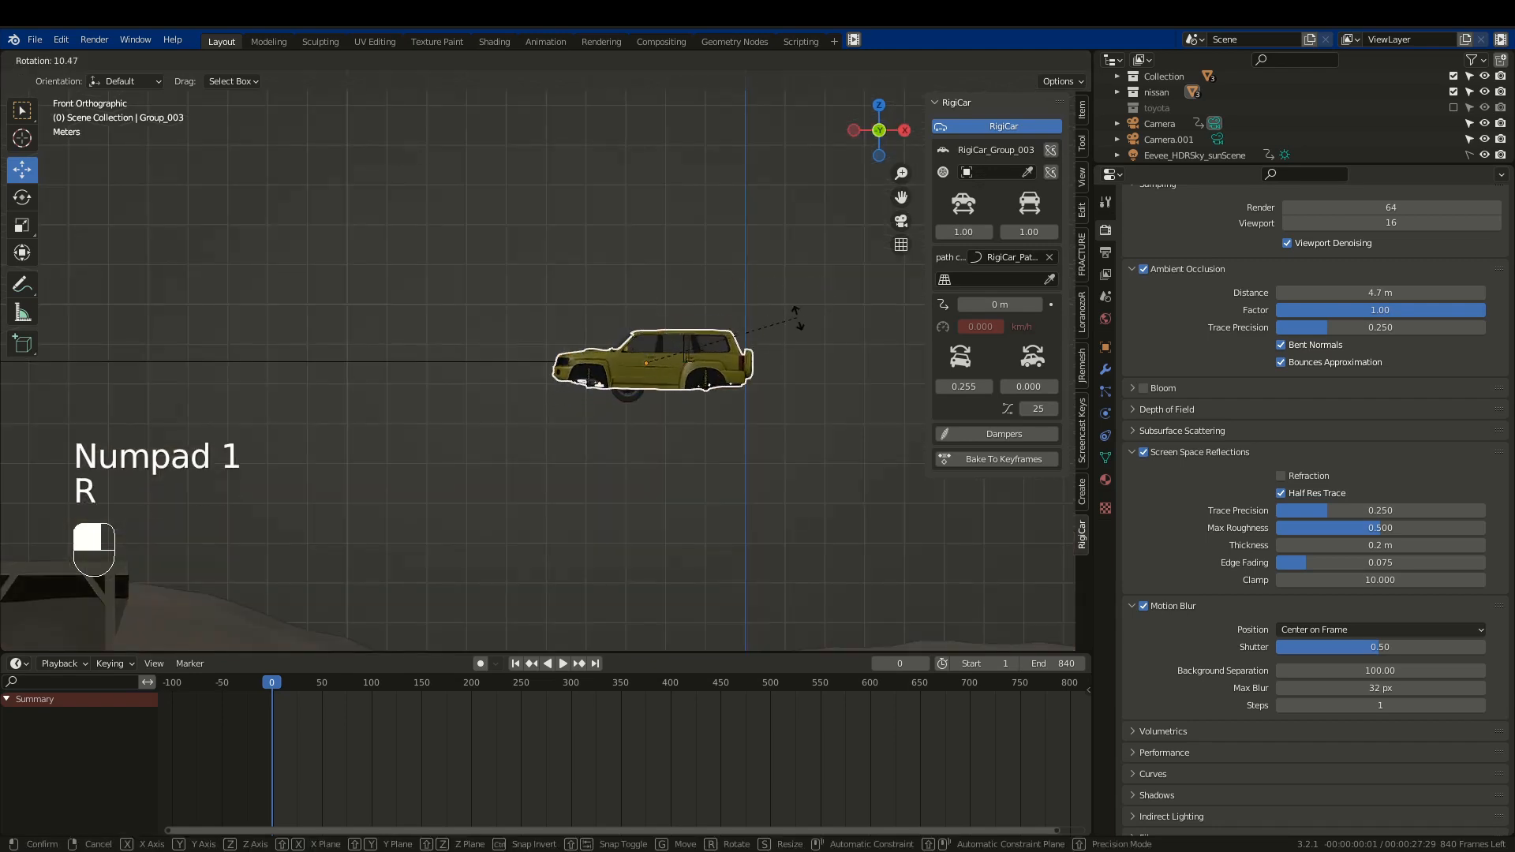
click(780, 304)
key(g)
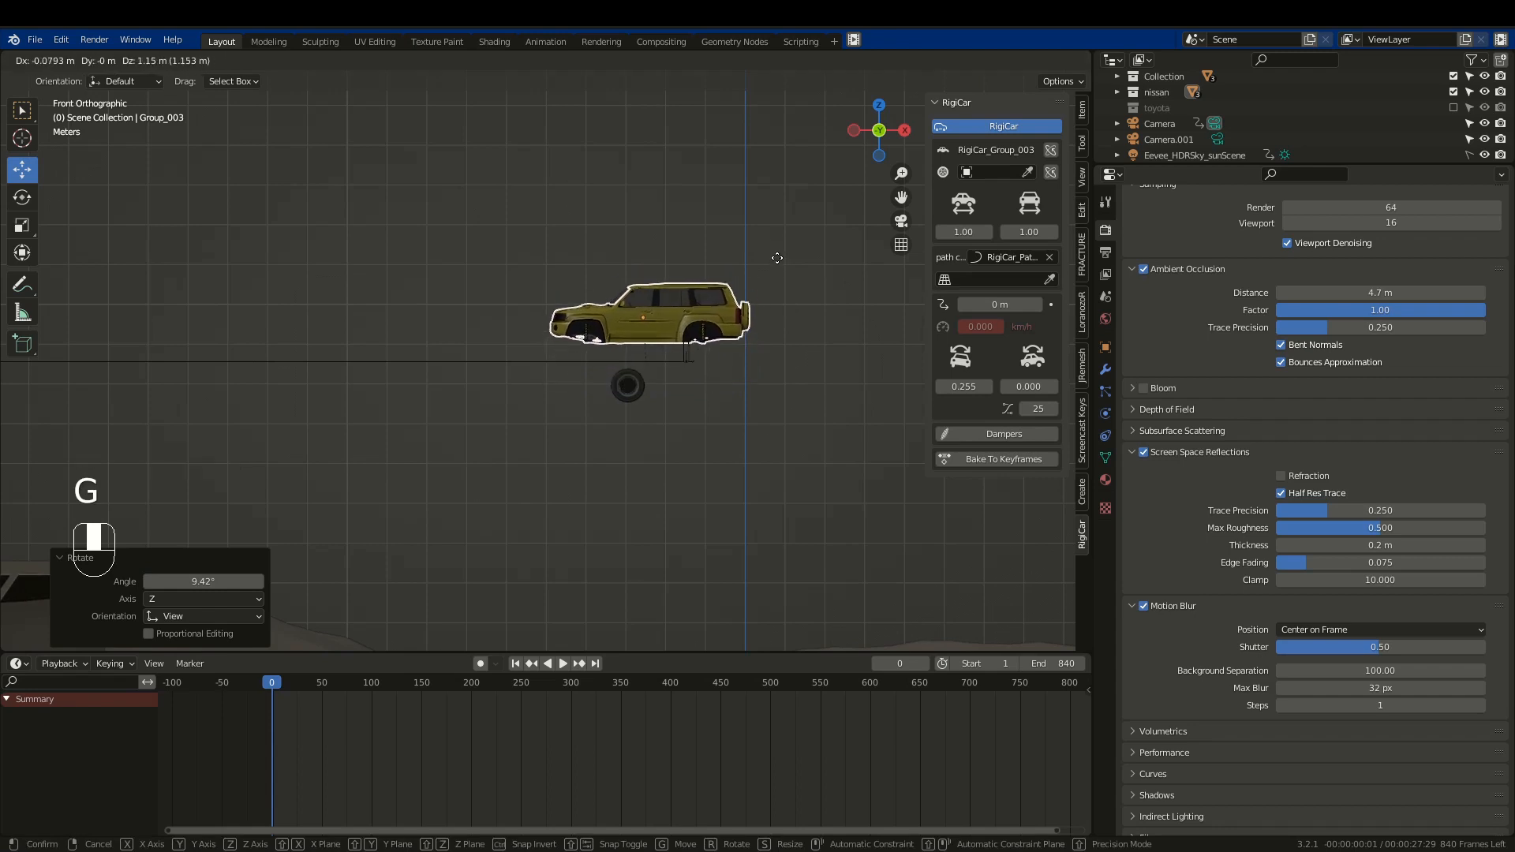
click(781, 262)
Assign the separate wheel as the rig's wheel object and rotate the wheels about Z to align them with the car.
mouse_move(657, 338)
middle_down()
mouse_move(643, 366)
mouse_move(644, 352)
middle_up()
scroll(644, 355, up, 3)
click(636, 385)
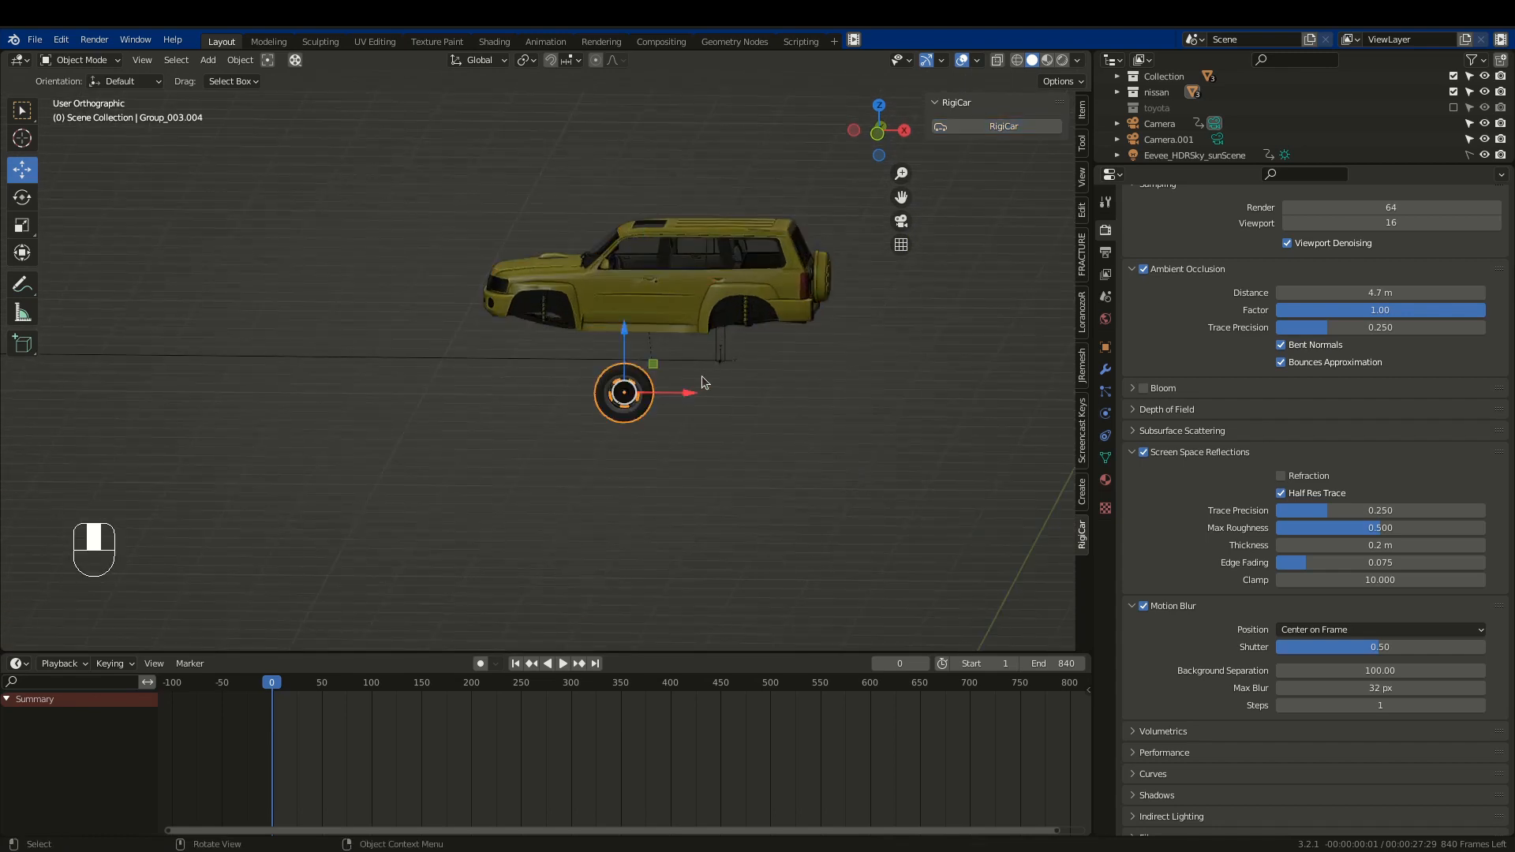
click(708, 270)
click(1029, 172)
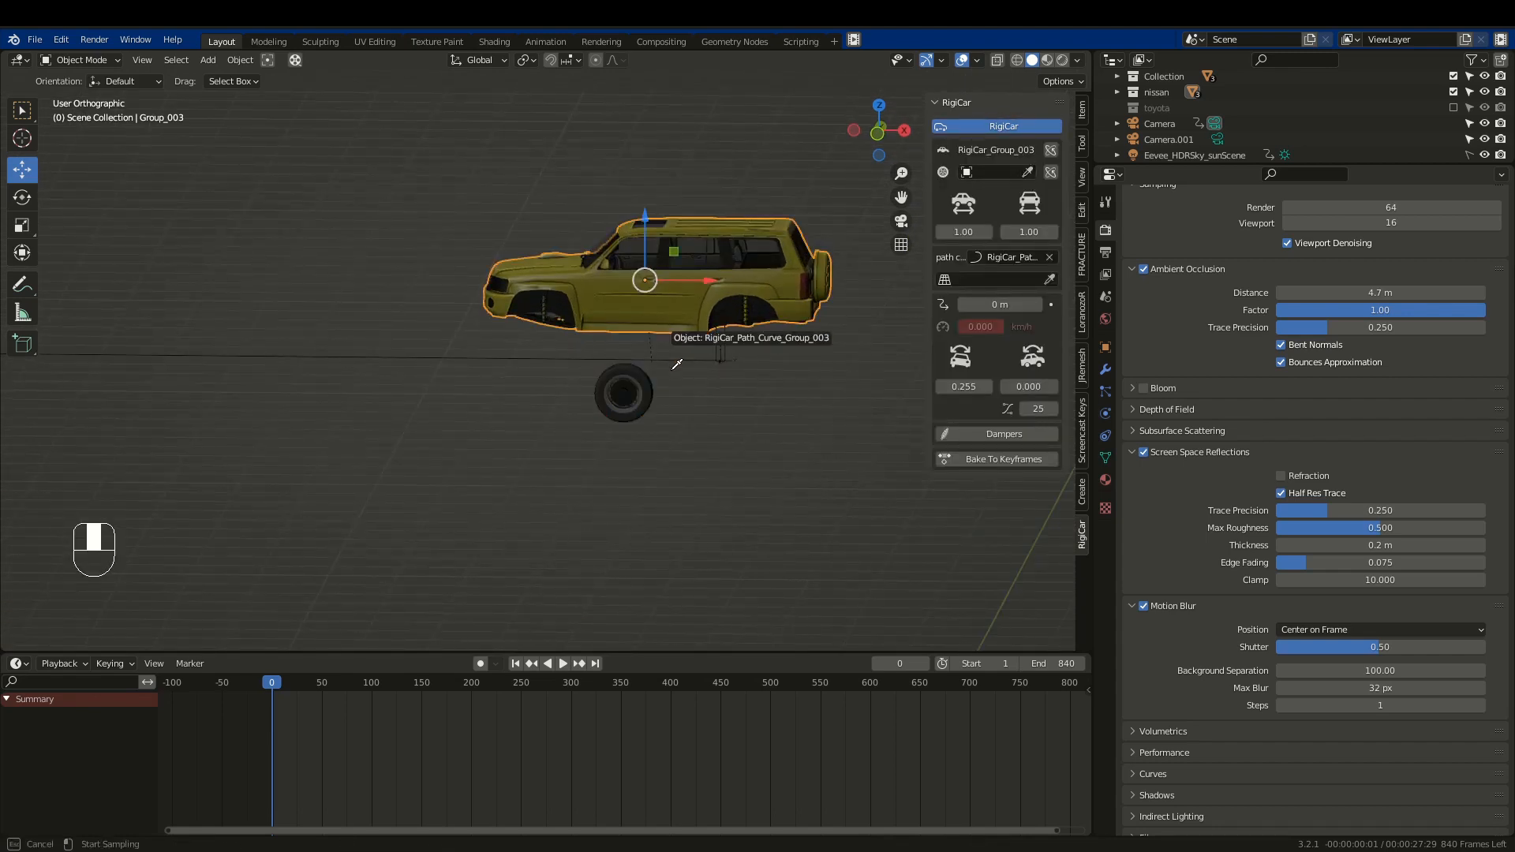
click(651, 393)
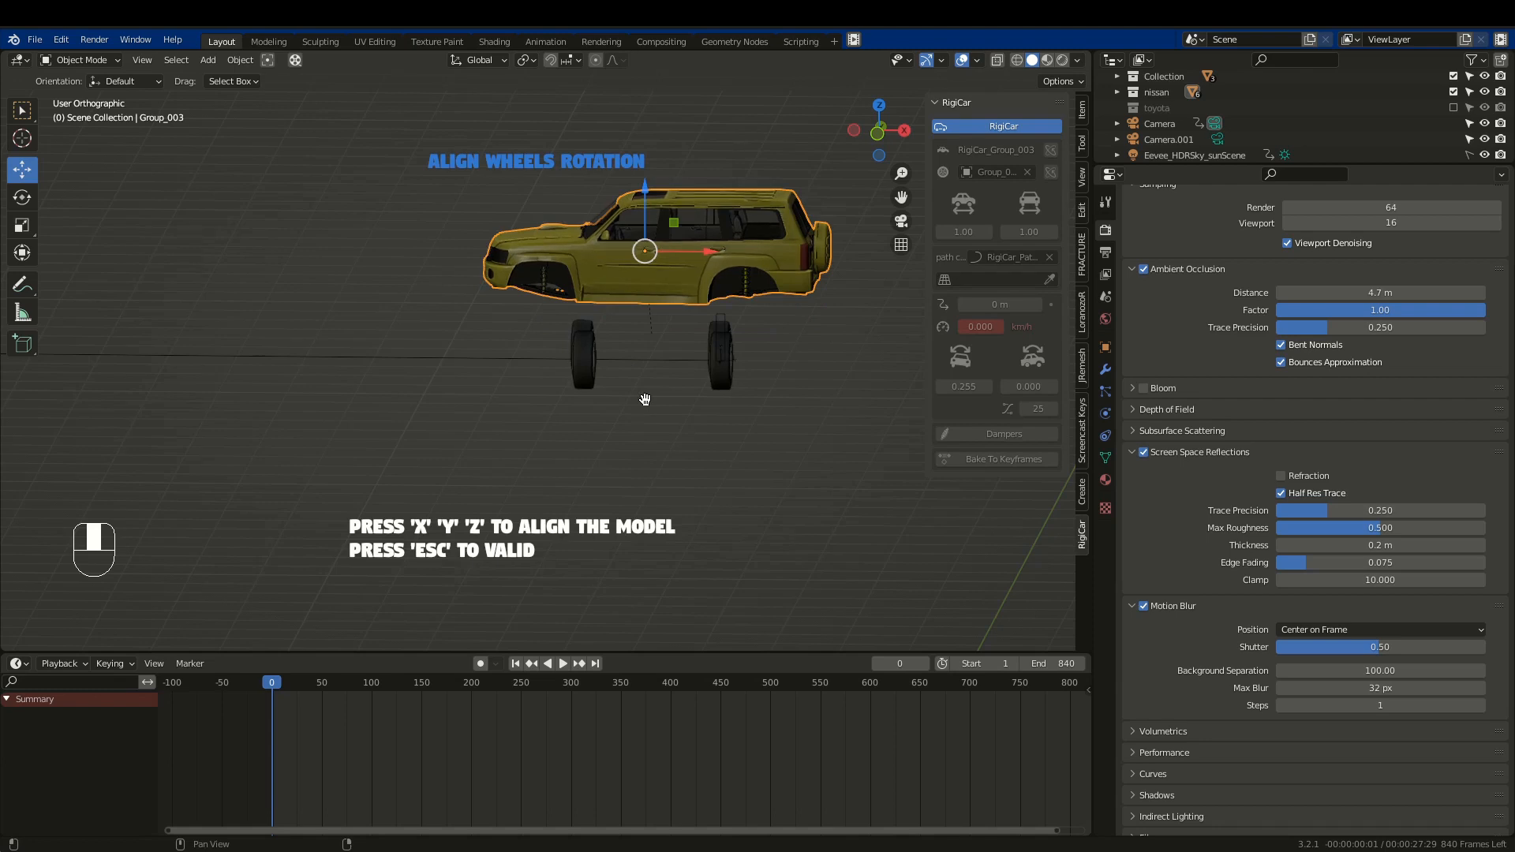
key(z)
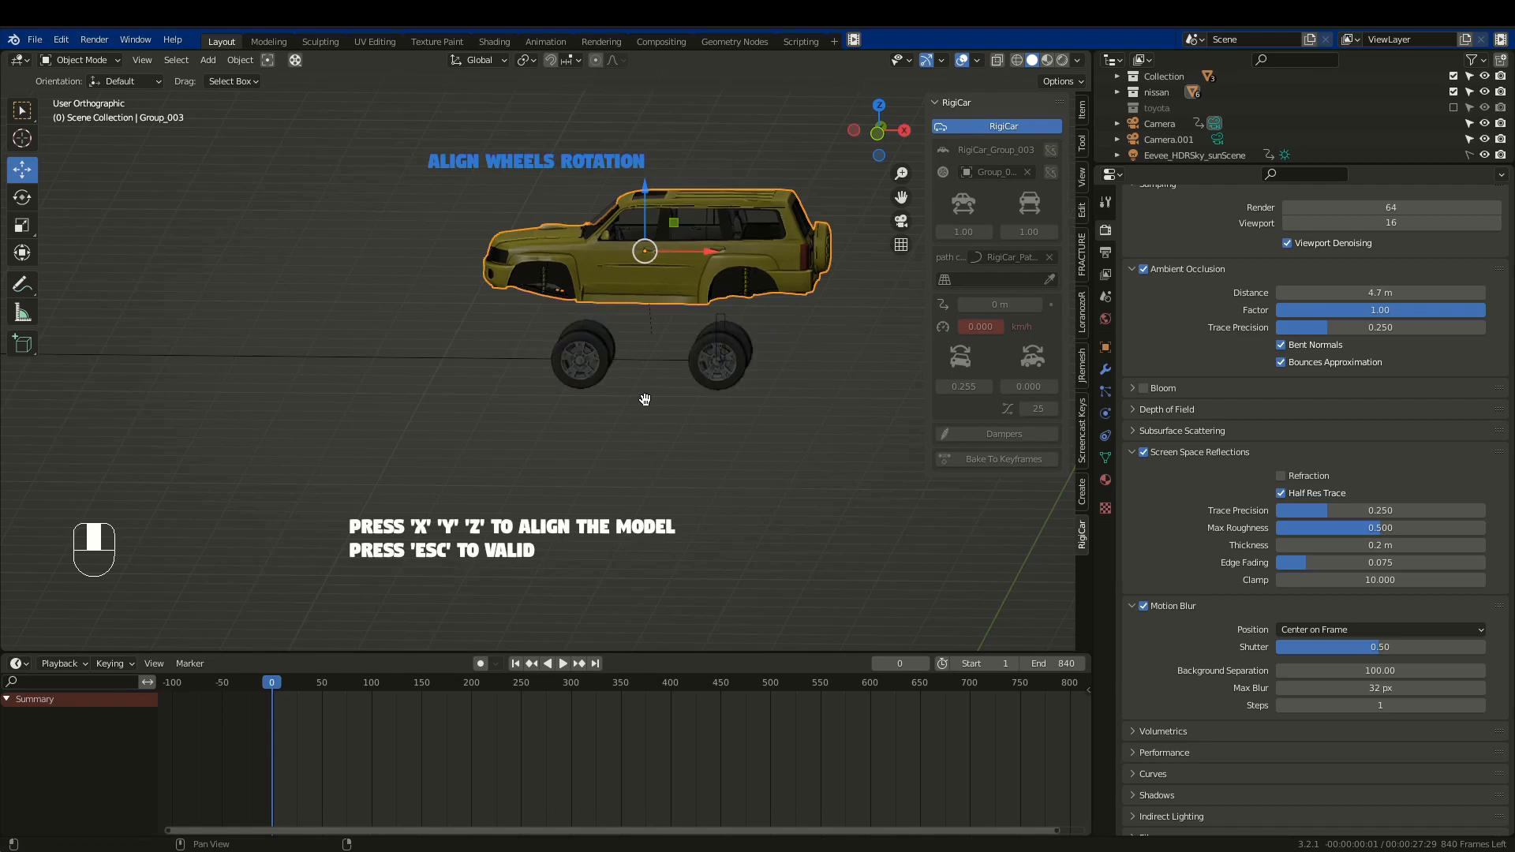
key(Escape)
Set the rig's front-to-rear wheel spacing to 1.47 and lower the car body about 0.9 m so its arches sit over the wheels.
middle_drag(644, 400, 697, 371)
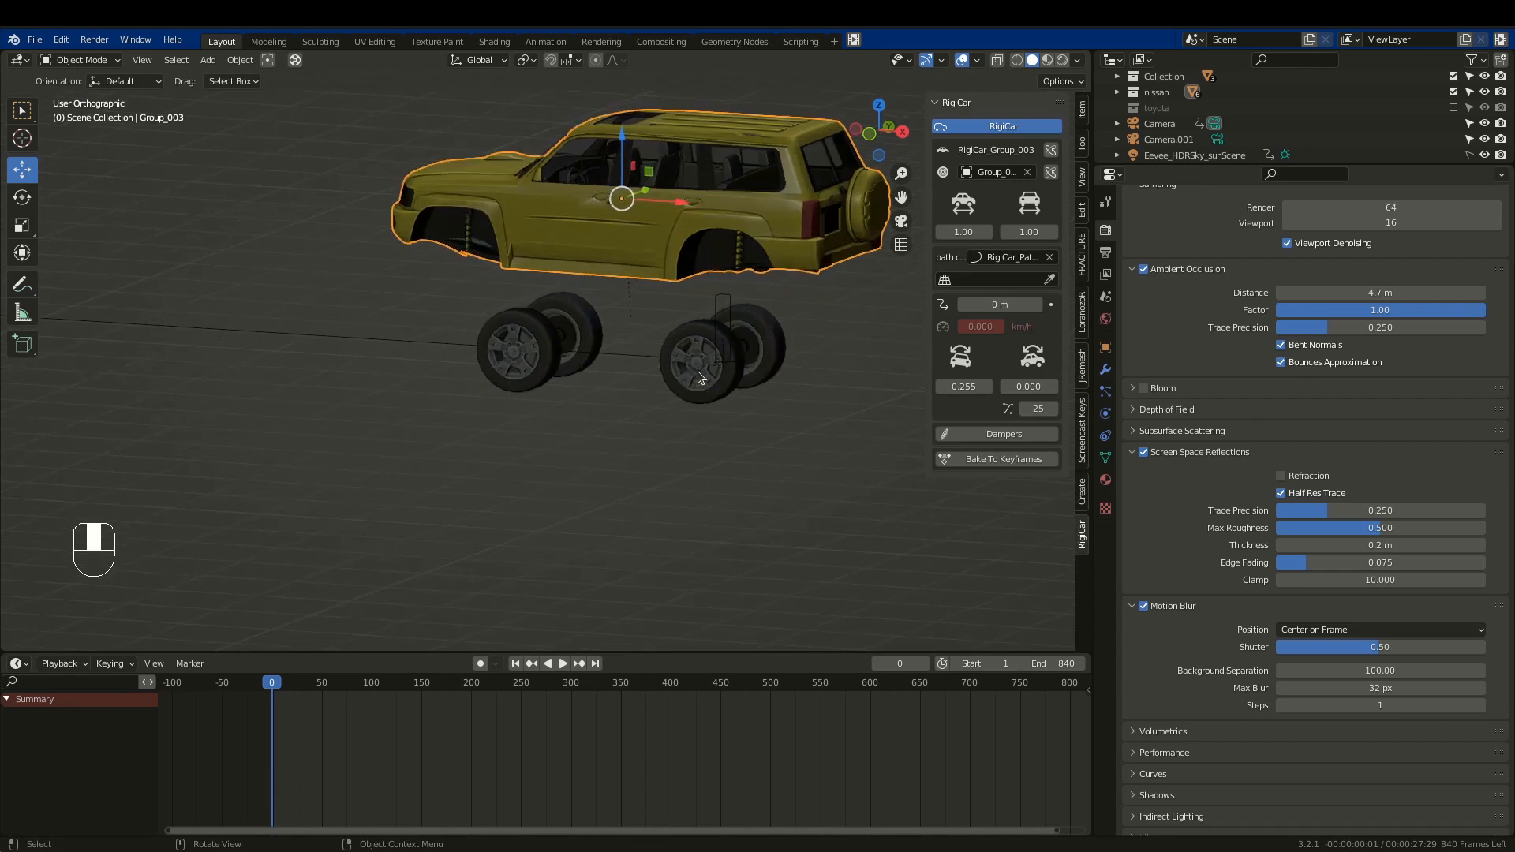
key(KP_1)
shift+drag(964, 231, 1009, 232)
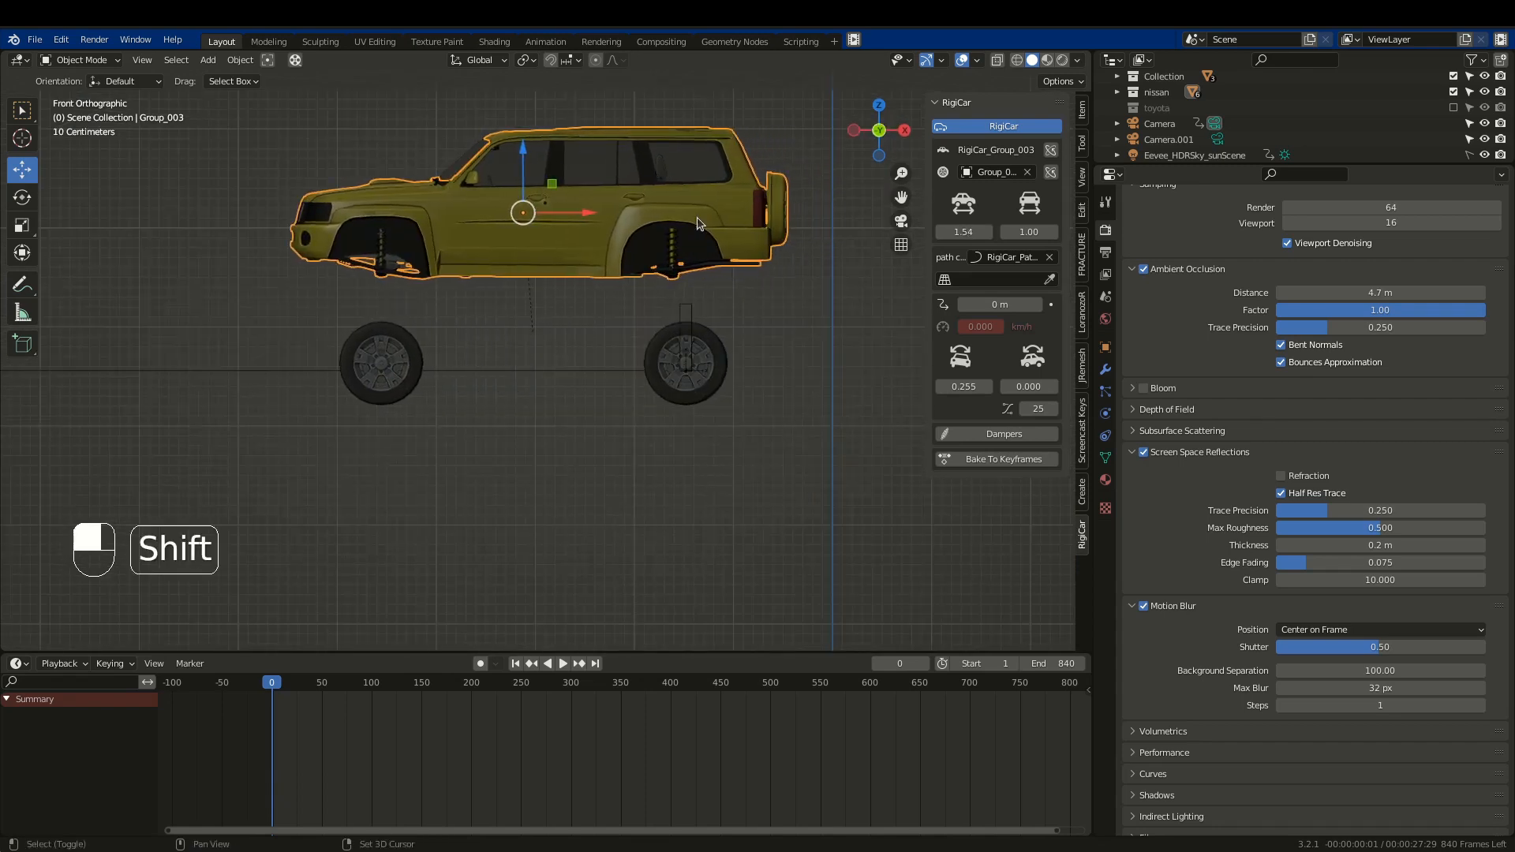
key(g)
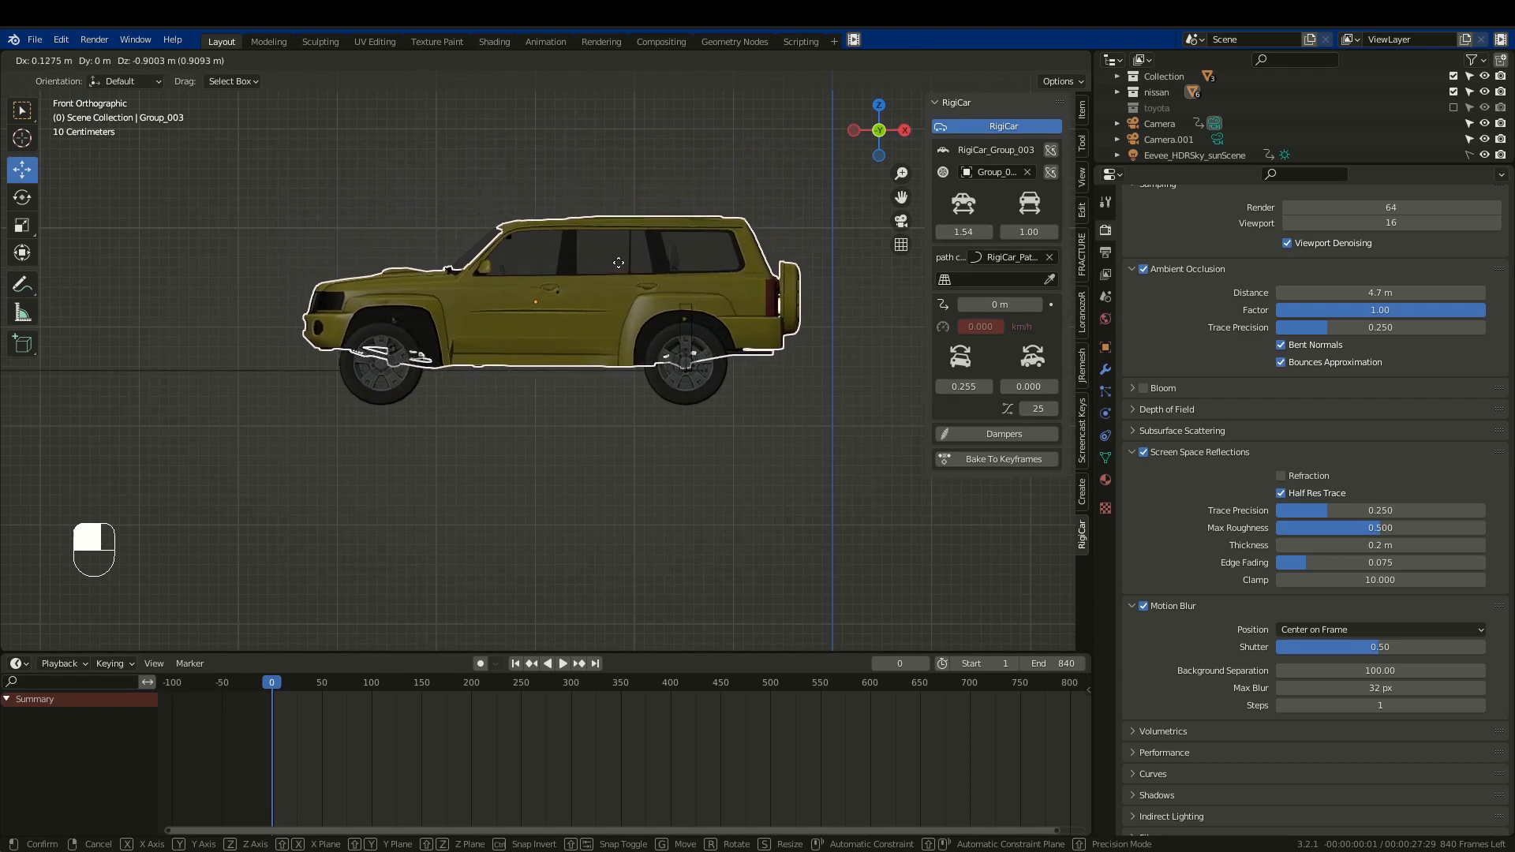
click(619, 262)
shift+drag(964, 232, 952, 231)
key(g)
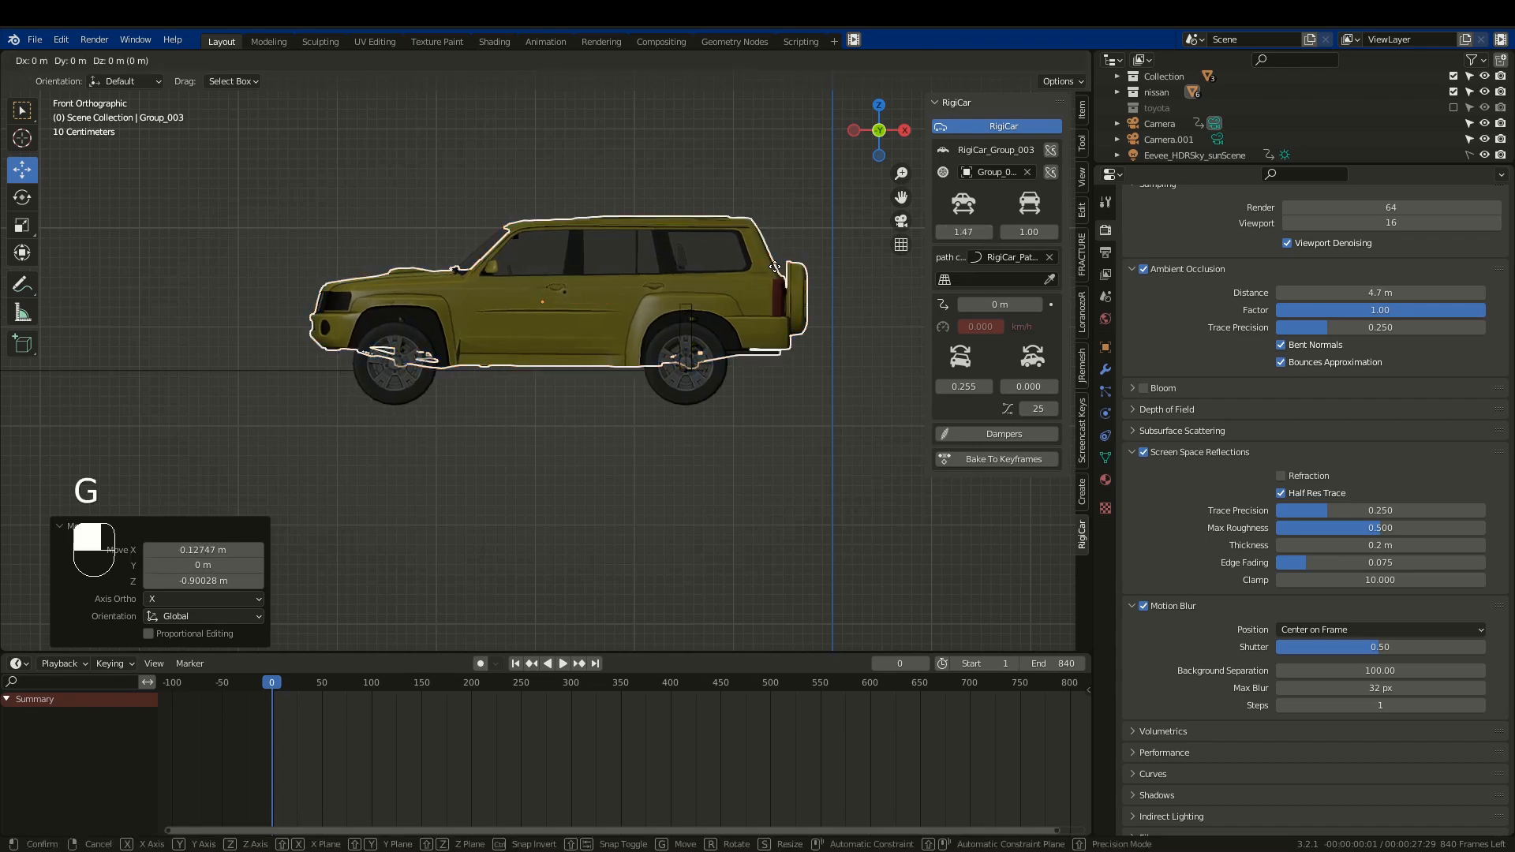
click(762, 268)
Set the rig's side-to-side wheel spacing to 1.45.
middle_drag(761, 269, 698, 258)
shift+drag(1030, 231, 1016, 231)
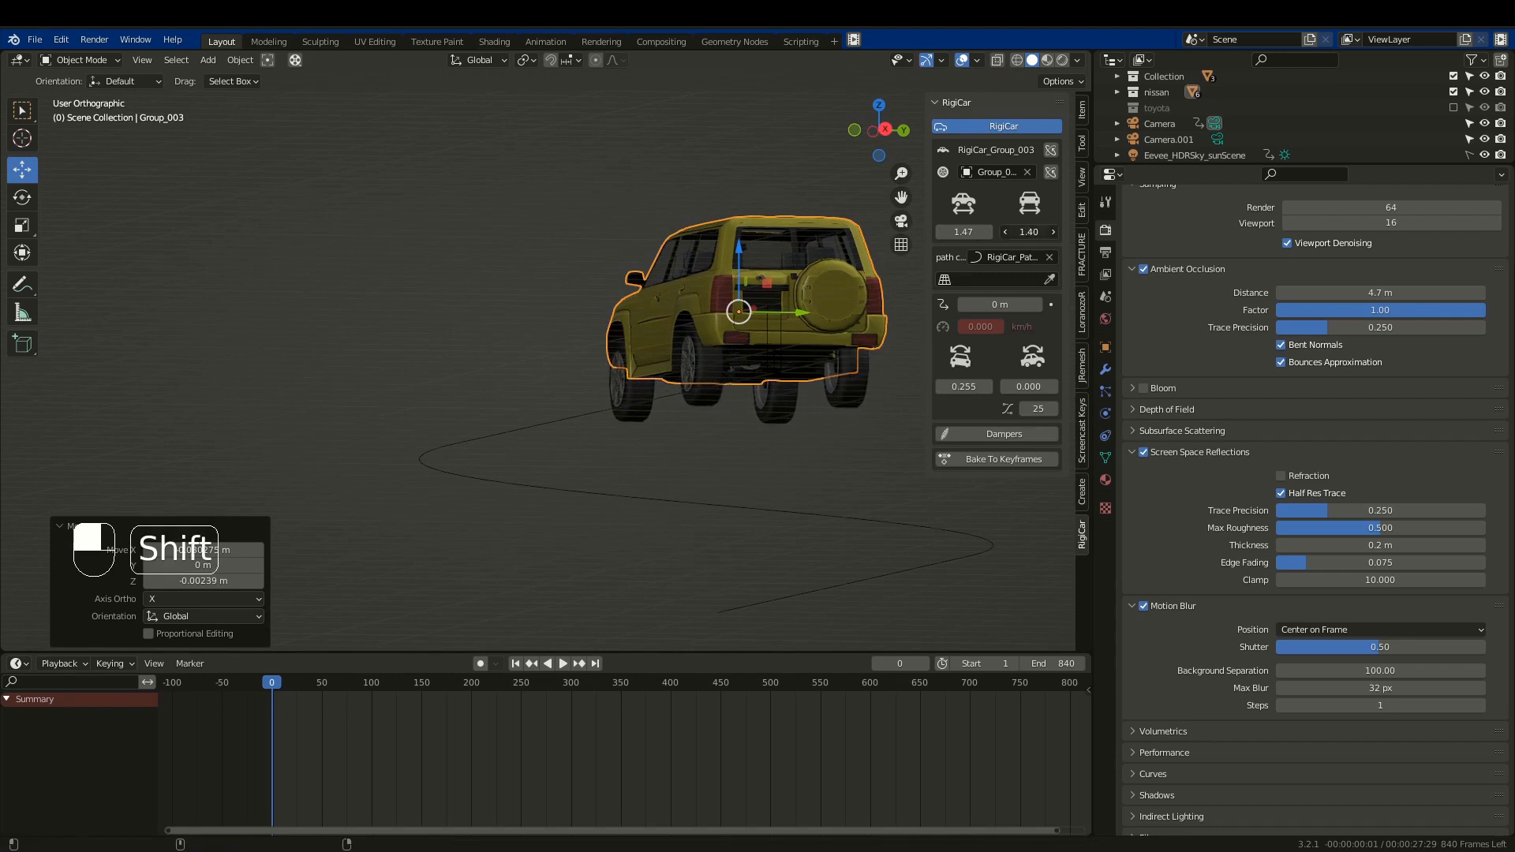
middle_drag(868, 288, 654, 325)
scroll(699, 304, down, 2)
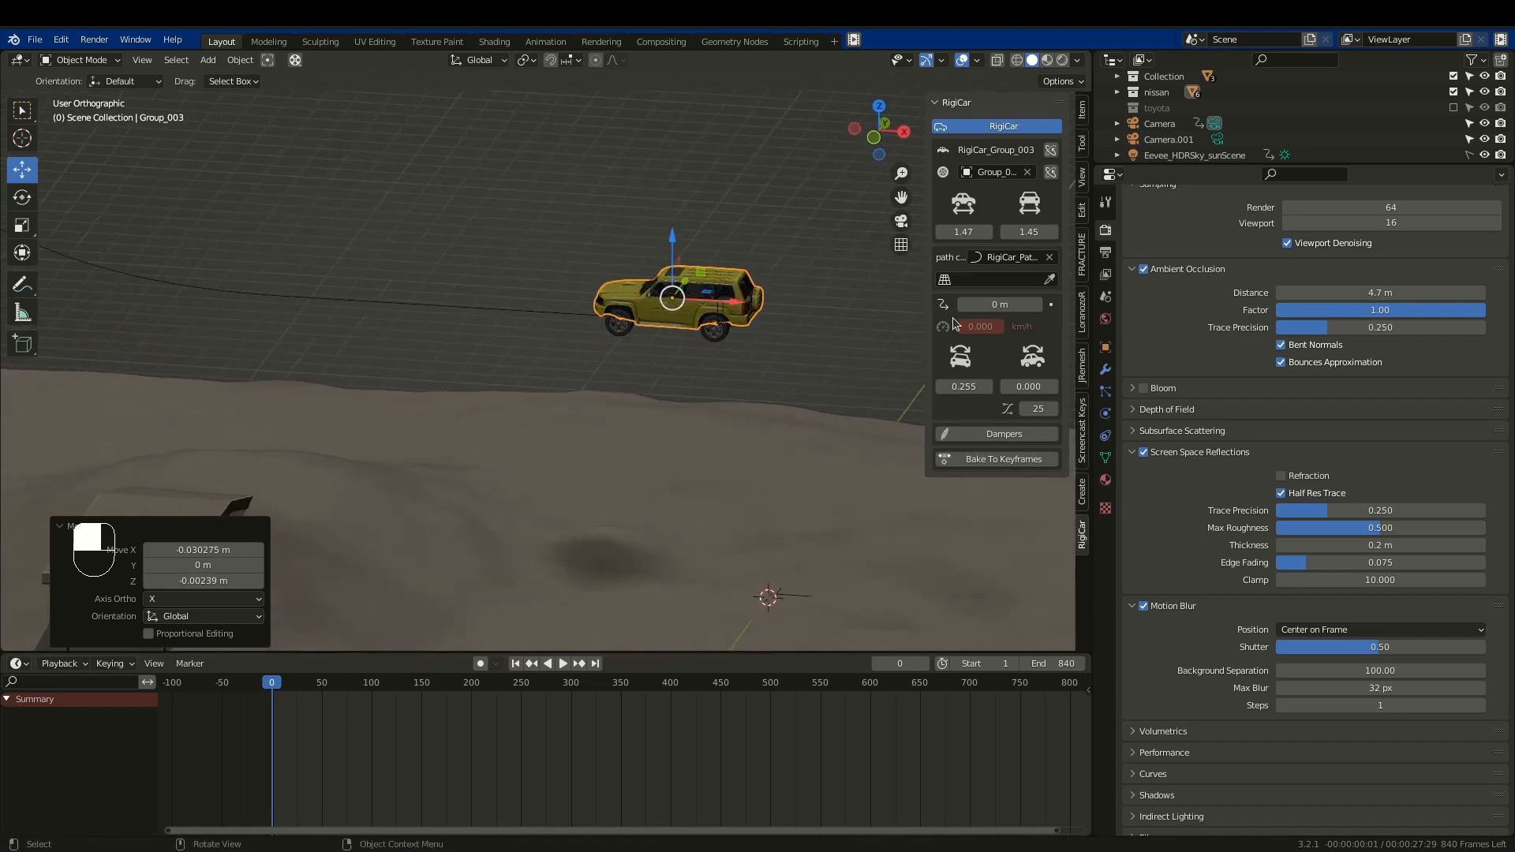
Move the path curve across the terrain in top view so that the car starts near the terrain's +X edge.
scroll(638, 356, down, 1)
click(560, 329)
key(KP_7)
scroll(550, 333, down, 3)
shift+middle_drag(550, 333, 621, 332)
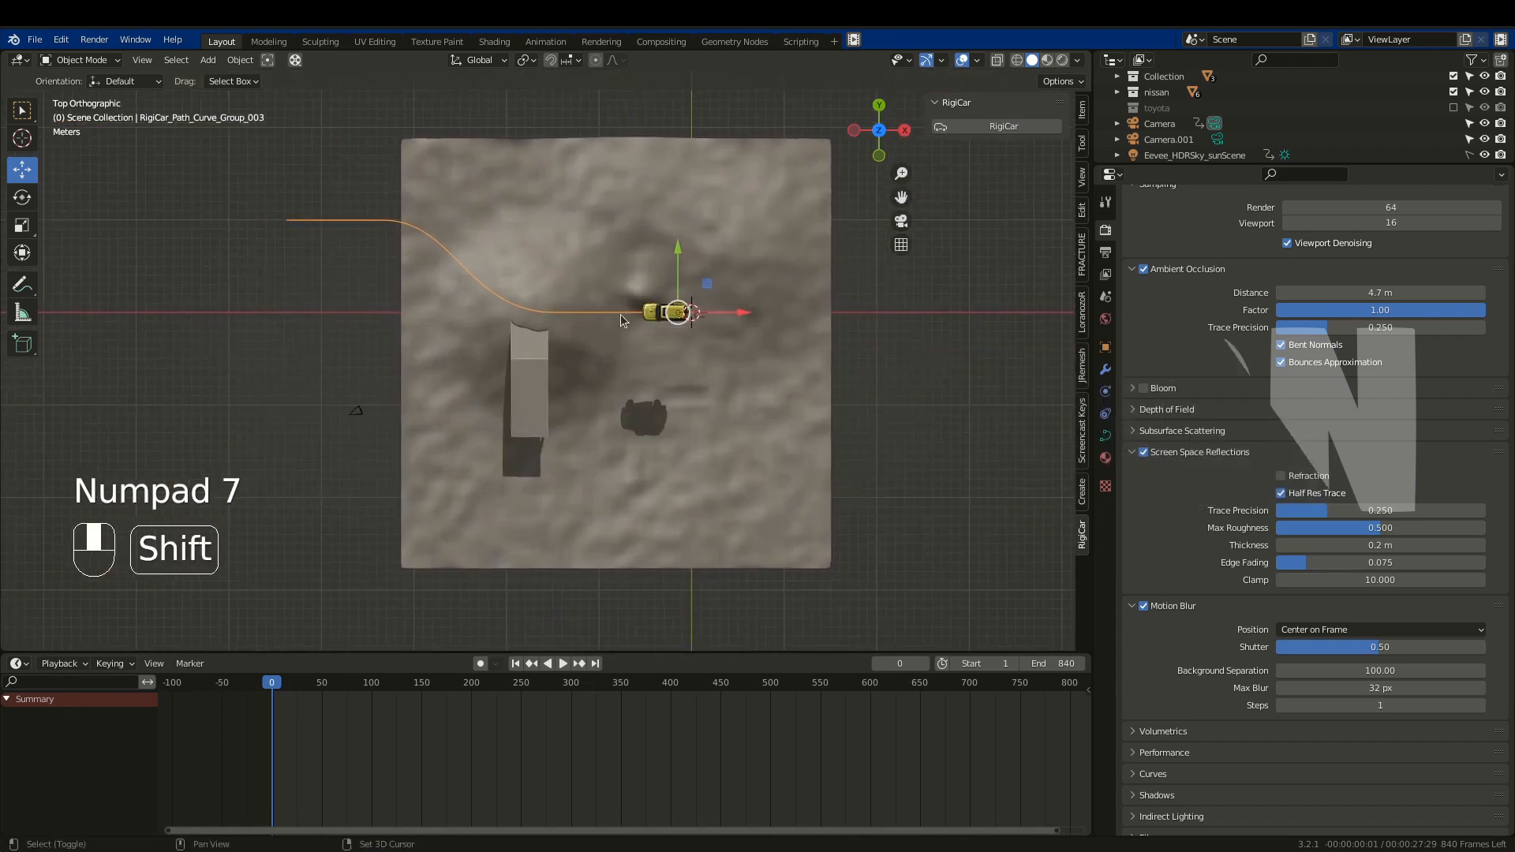
key(g)
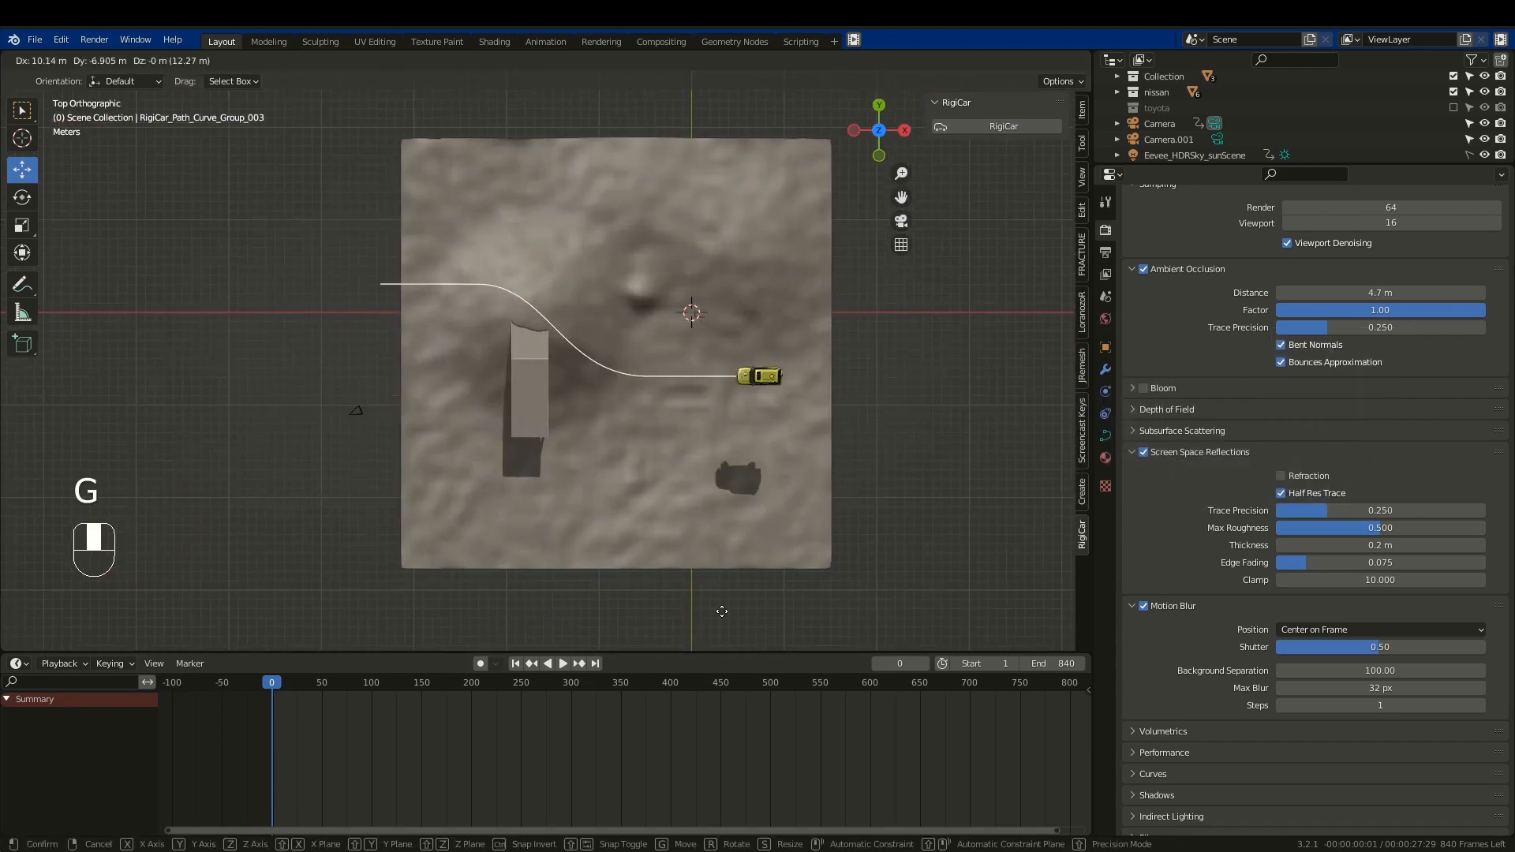
click(766, 250)
key(r)
key(g)
click(773, 308)
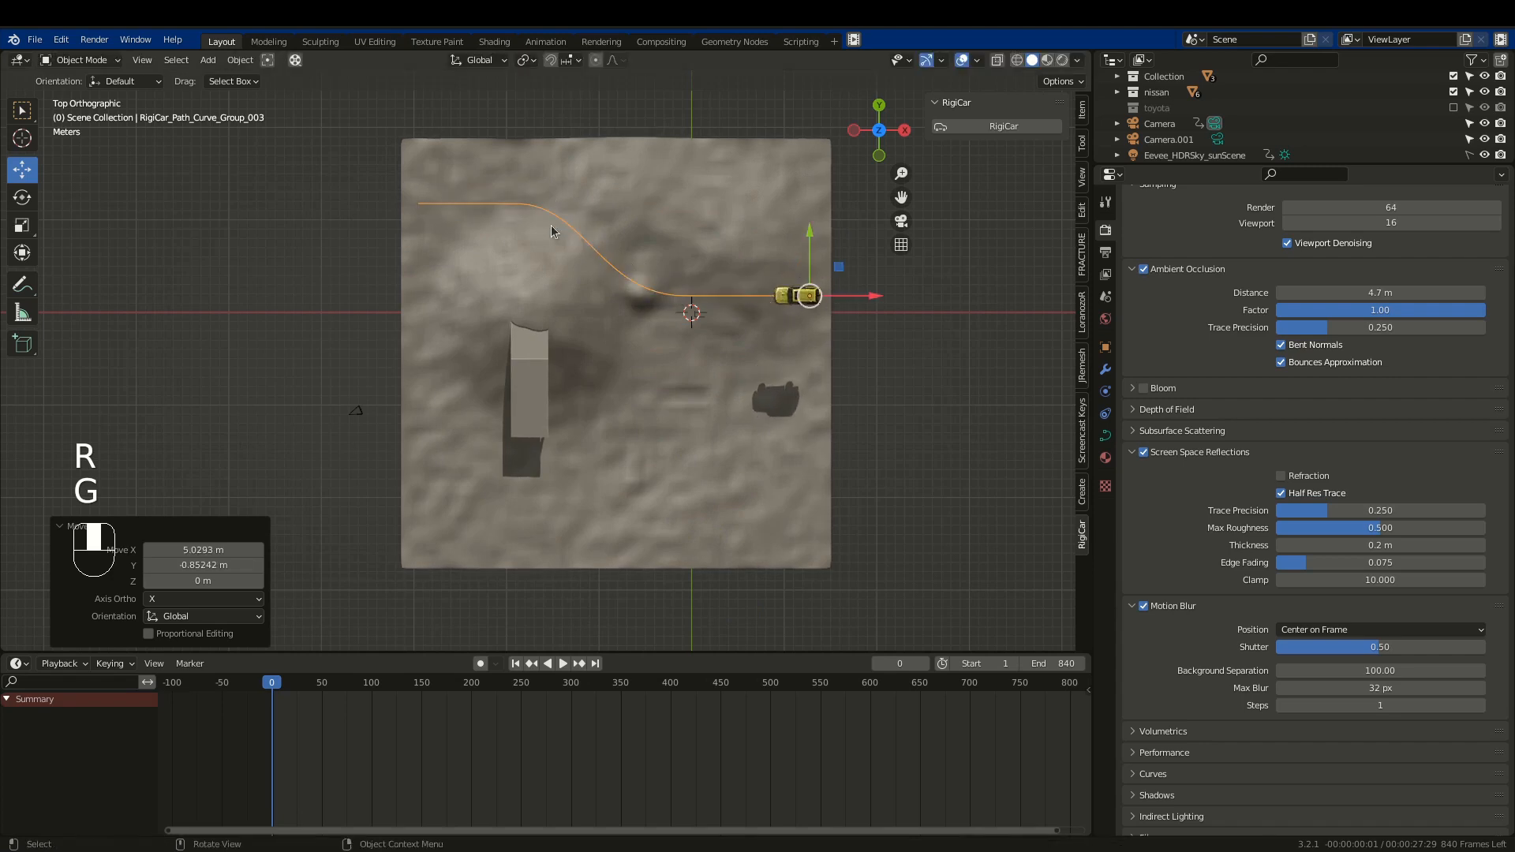
Set the handles of the path's far control points to Automatic and move the end point toward −Y, beside the ramp.
key(Tab)
click(517, 200)
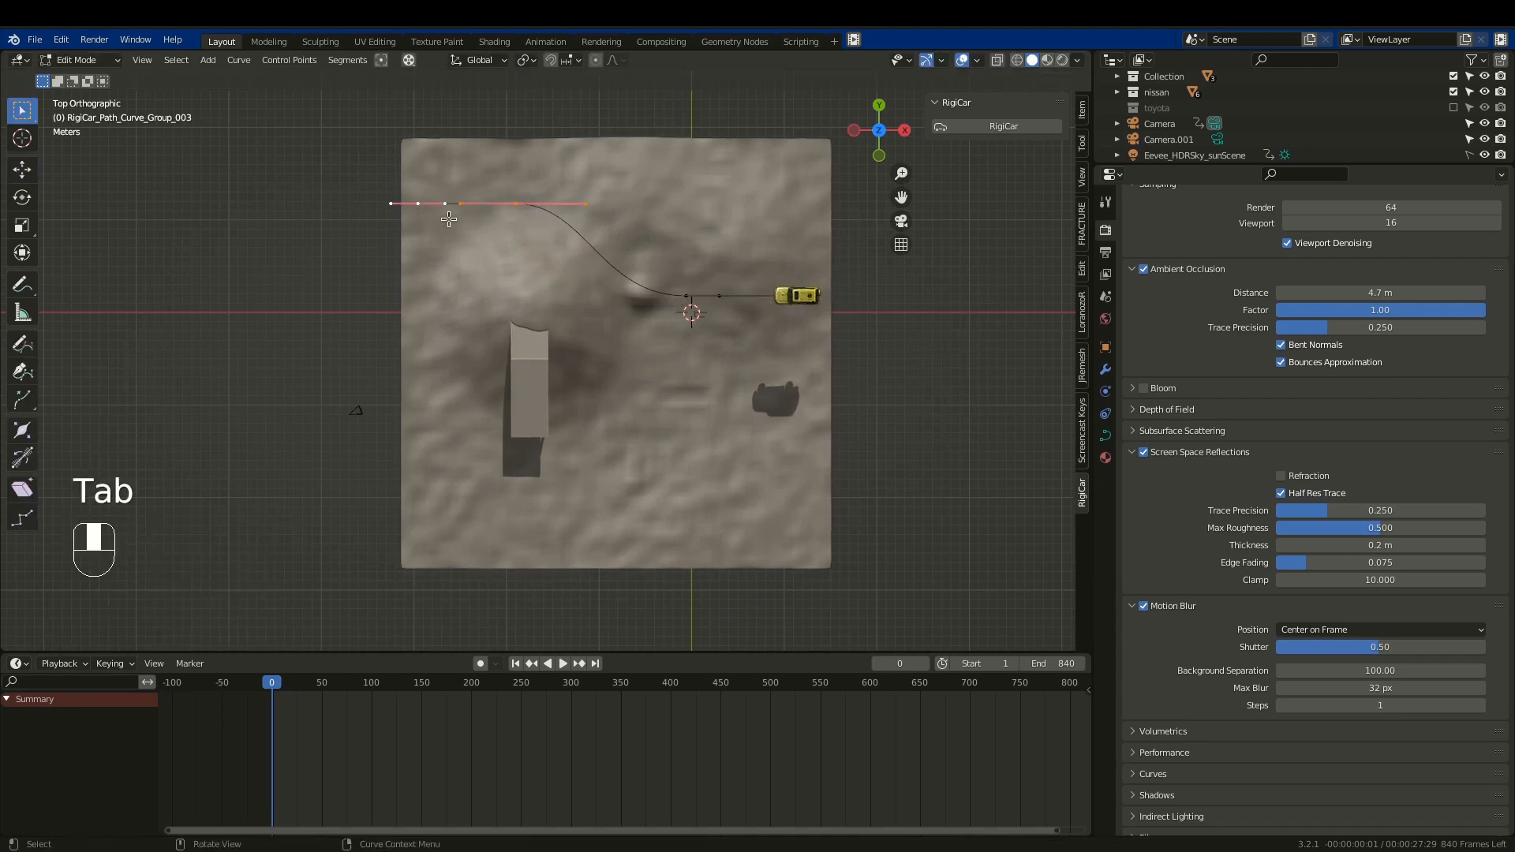
key(v)
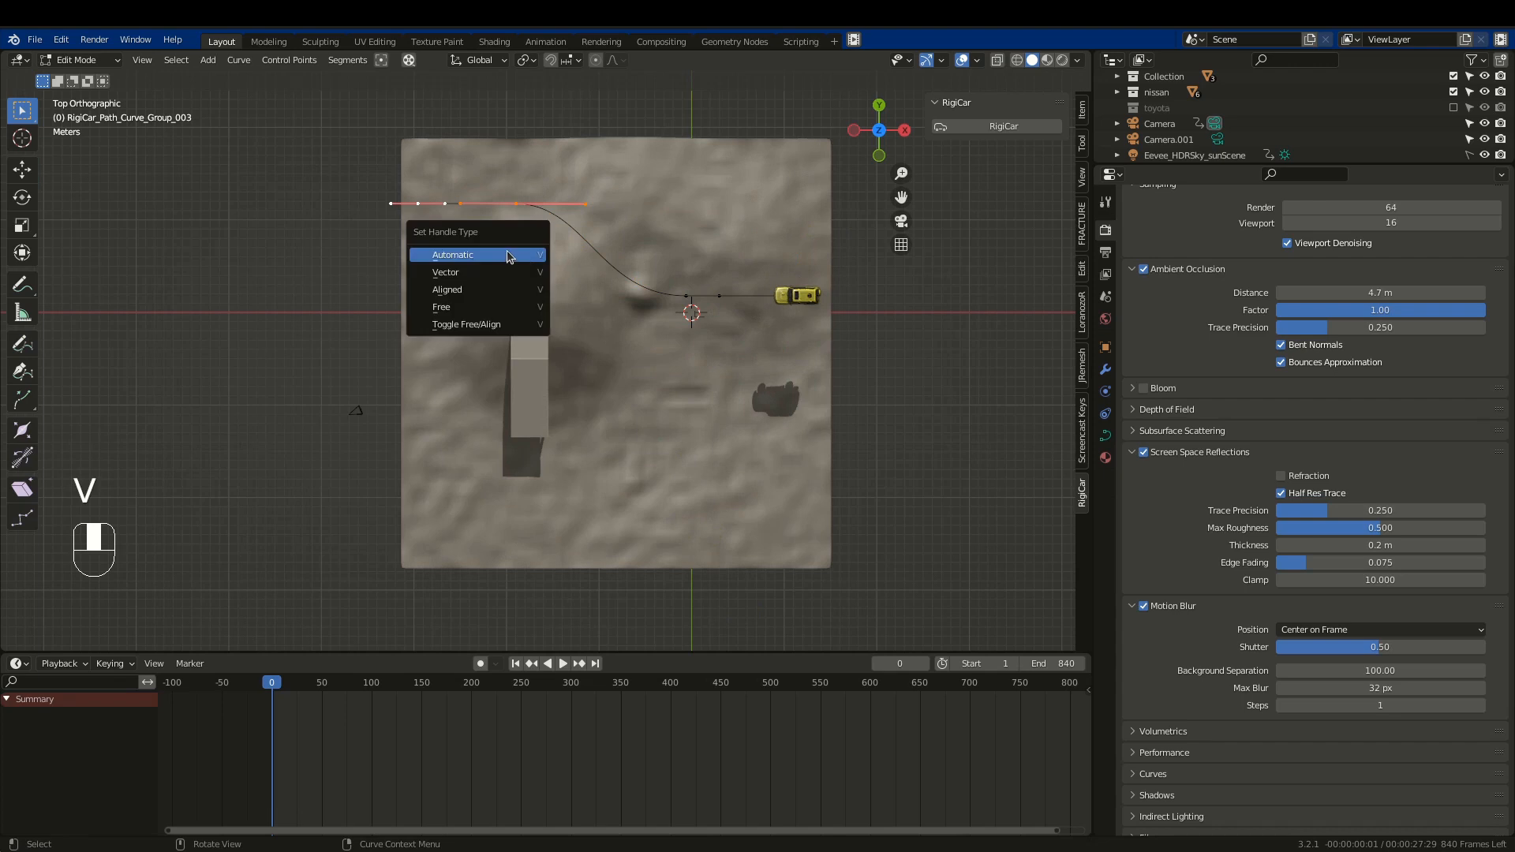
click(509, 255)
key(g)
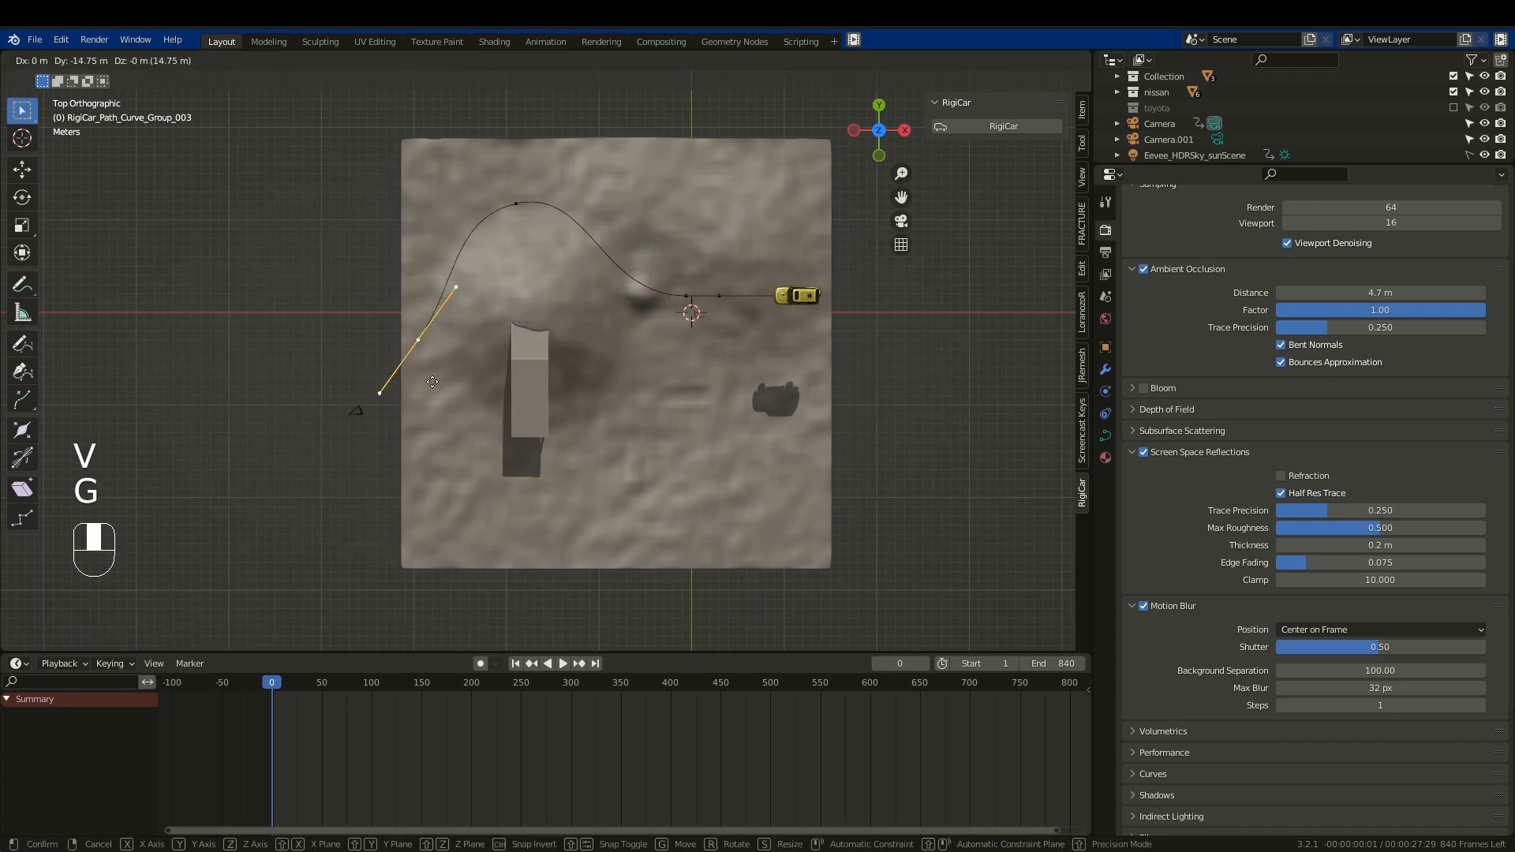
click(443, 424)
Move the path's hilltop bend about 6.4 m toward −Y and its end point about 7.9 m toward +Y beside the ramp.
click(517, 209)
key(g)
click(498, 282)
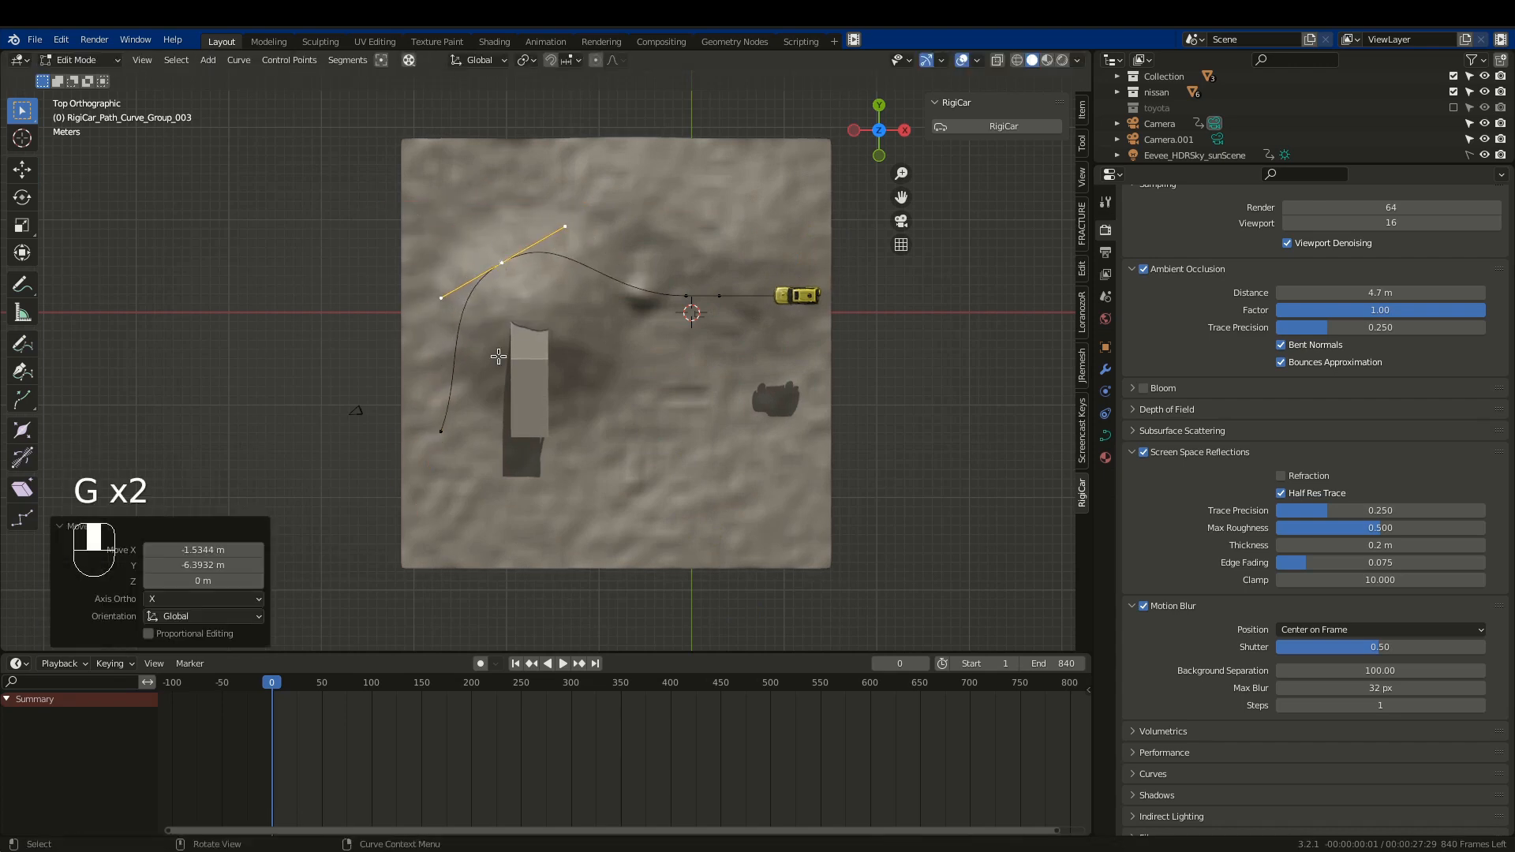
click(451, 426)
key(g)
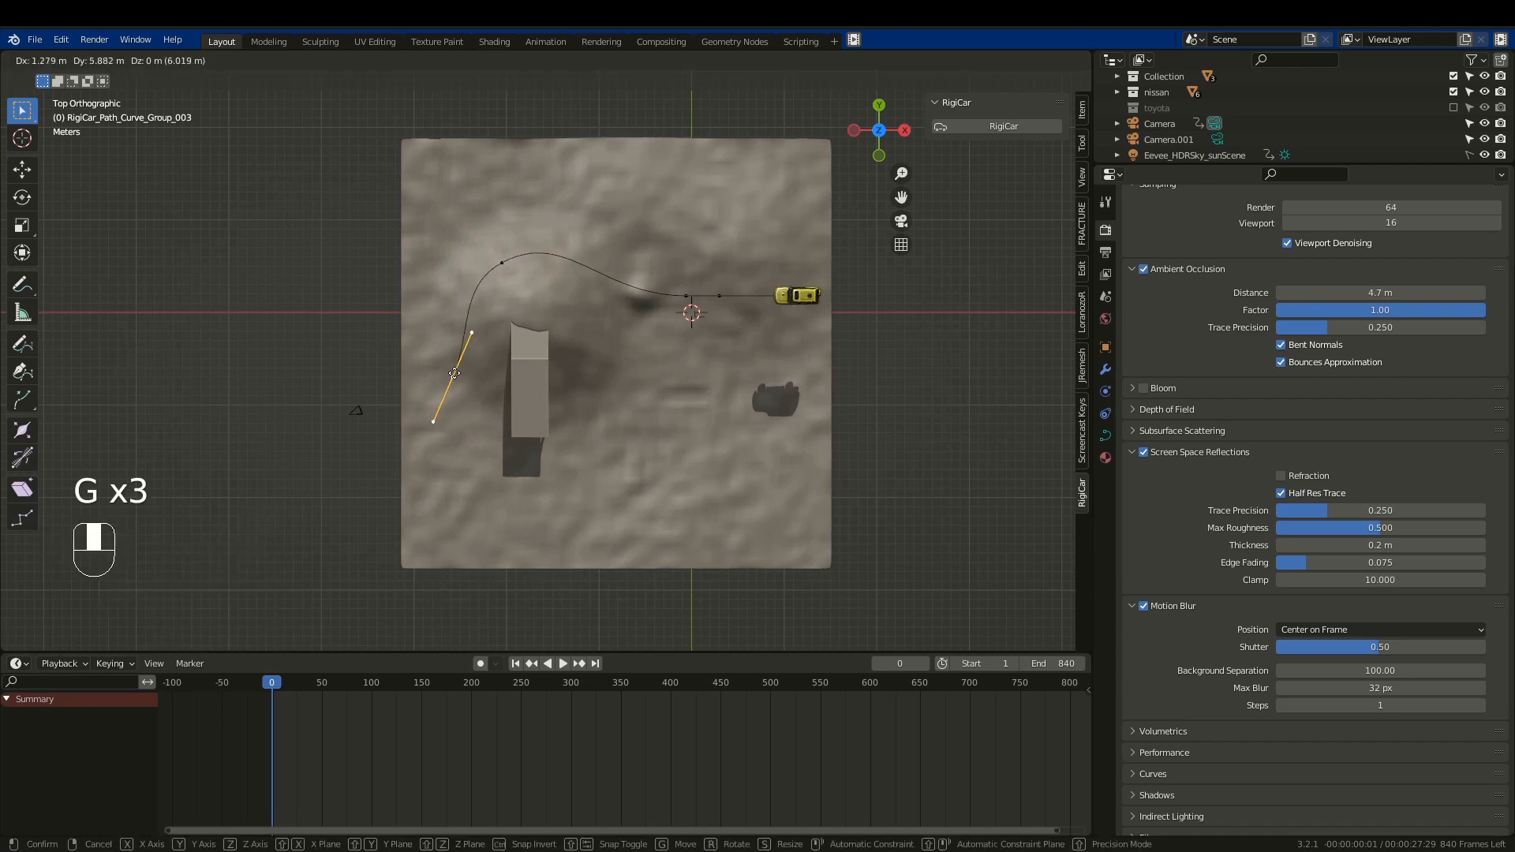
click(458, 359)
Extrude five more points from the path's end, looping under the ramp, around its +X side and back onto its deck.
key(e)
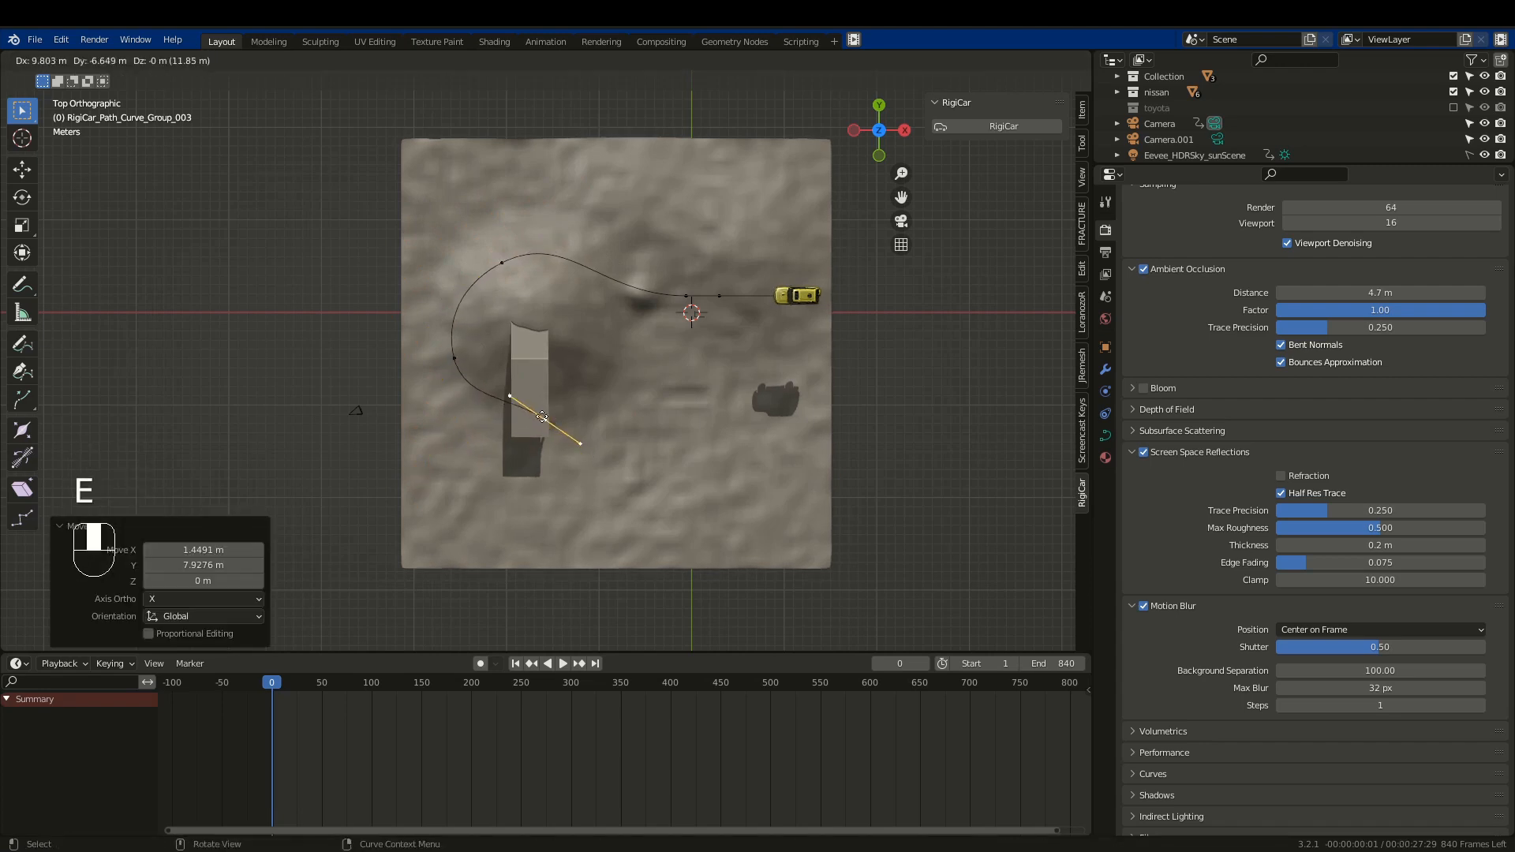
click(530, 411)
key(e)
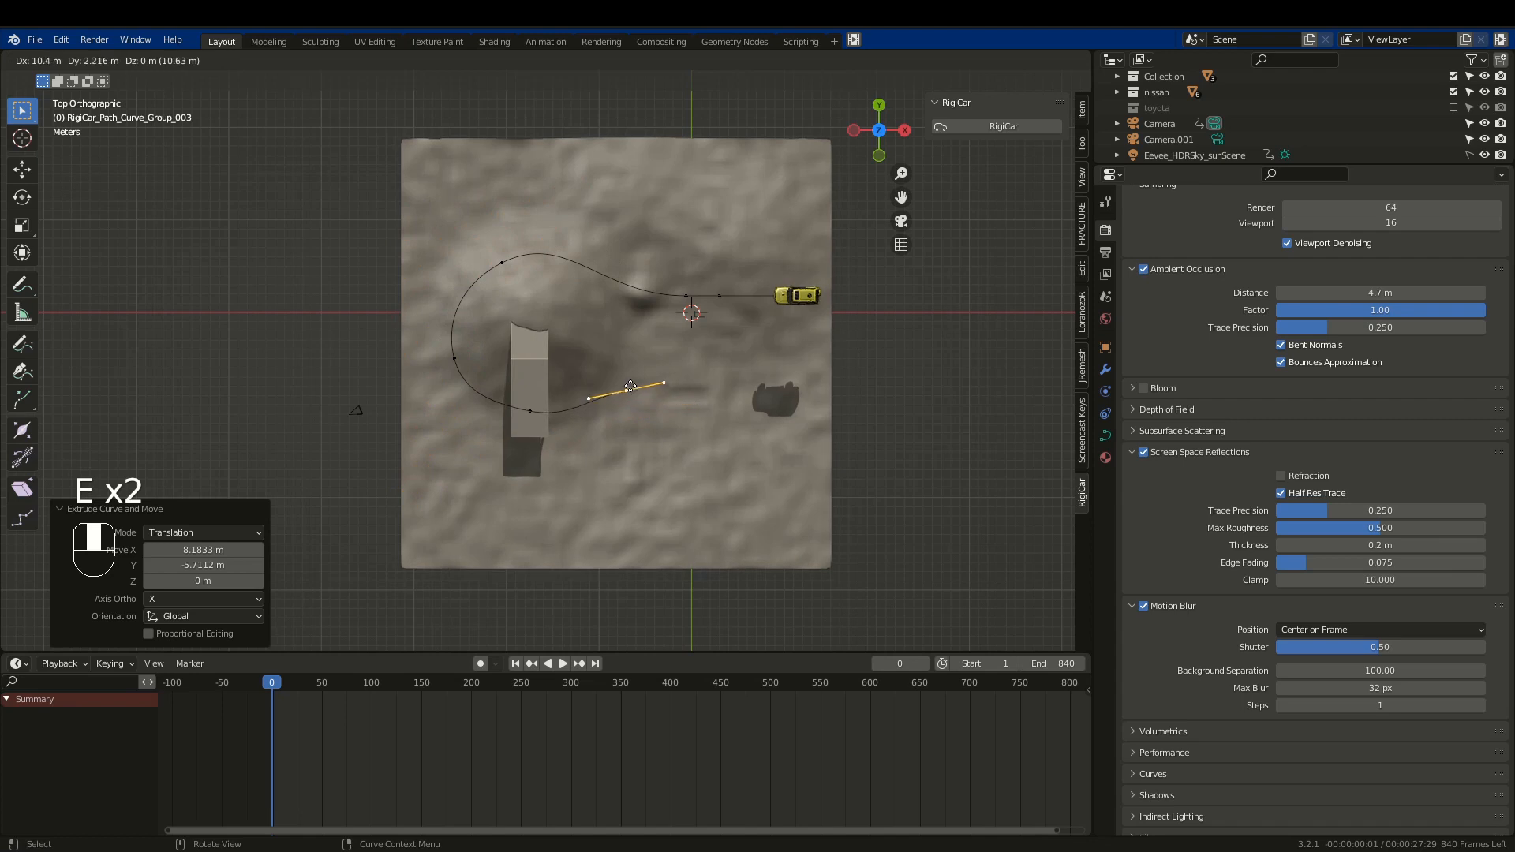
click(627, 386)
key(e)
click(580, 298)
key(e)
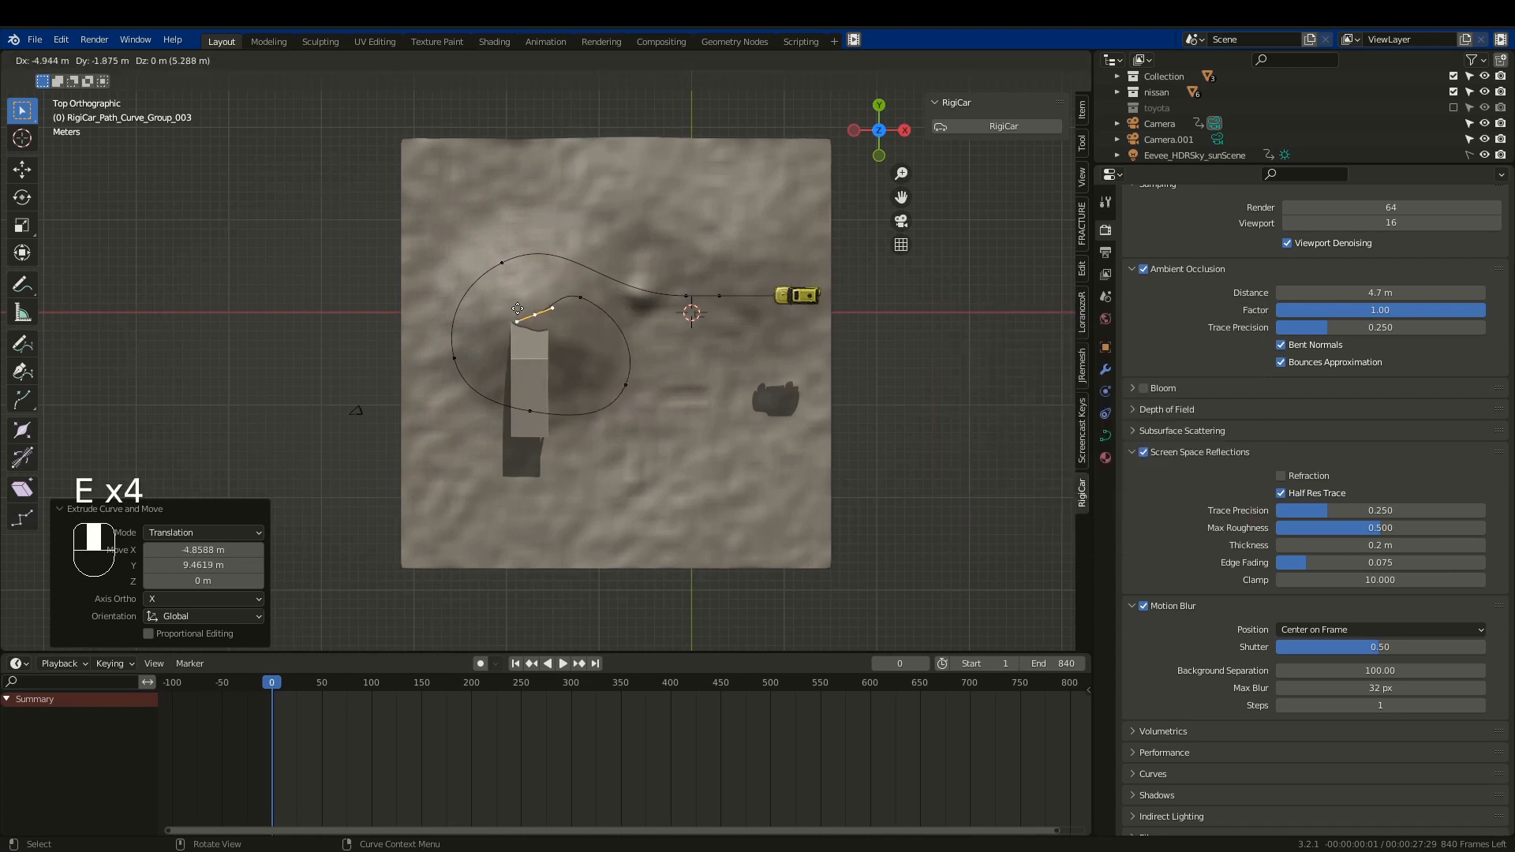
click(512, 332)
key(e)
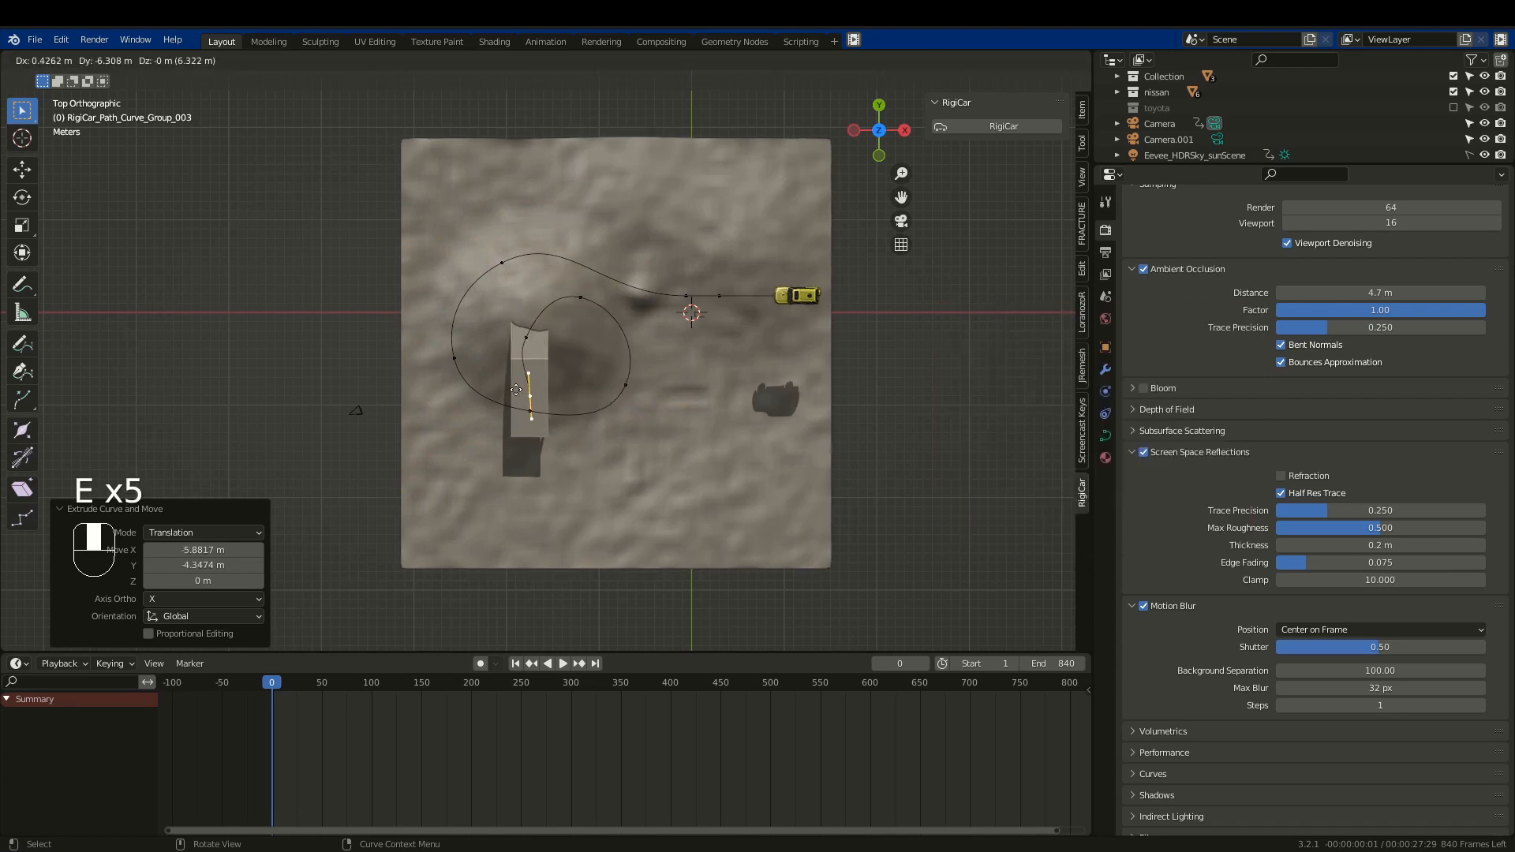
click(517, 389)
Shift the path's ramp-entry point about 1.2 m toward +X and 0.8 m toward +Y, then rotate the end point's handle along the ramp.
scroll(527, 332, up, 4)
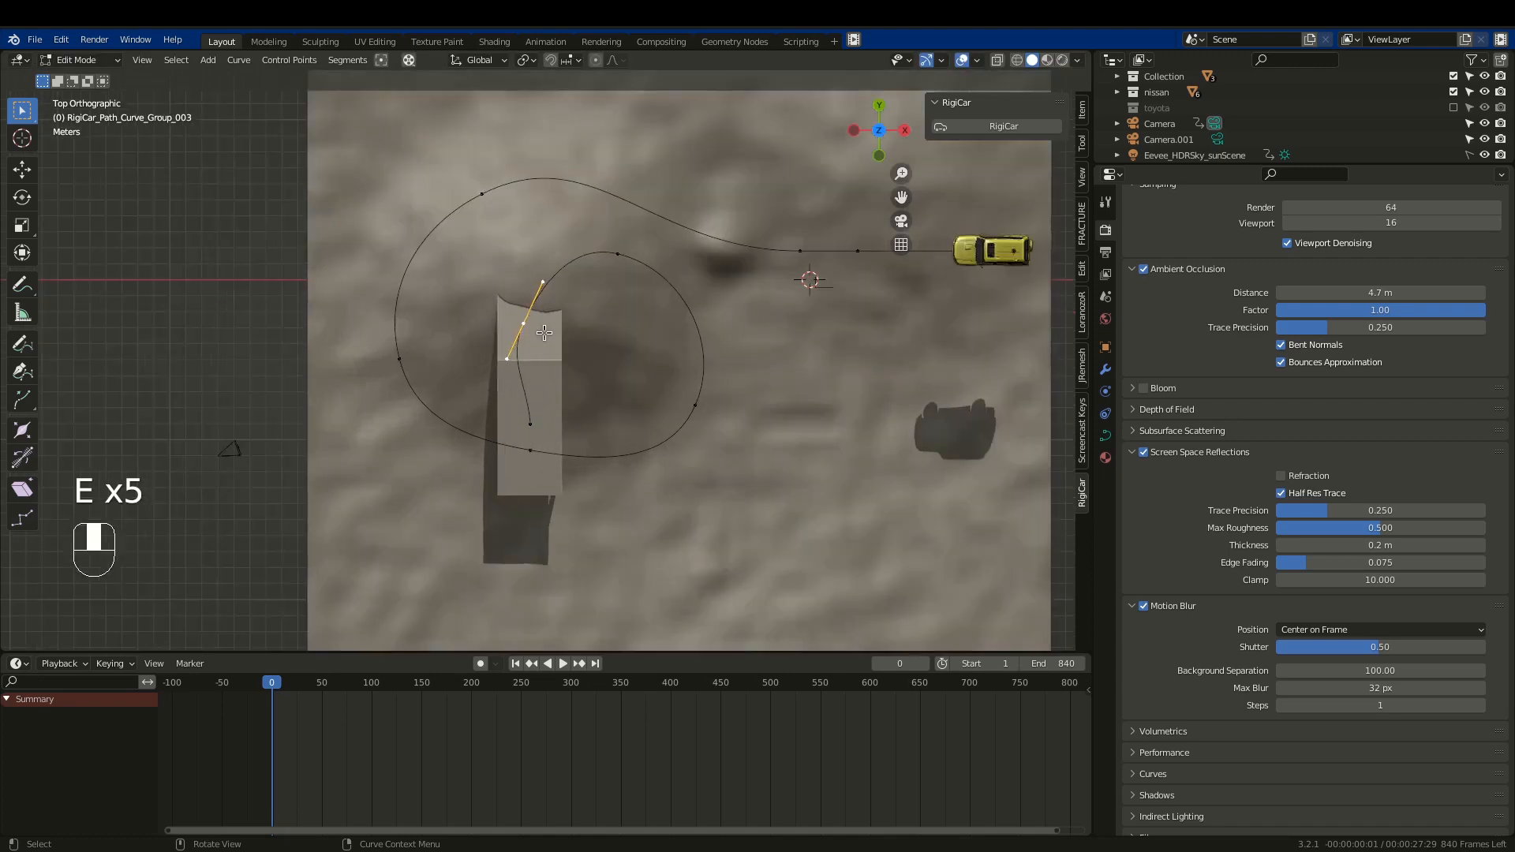
key(g)
click(543, 429)
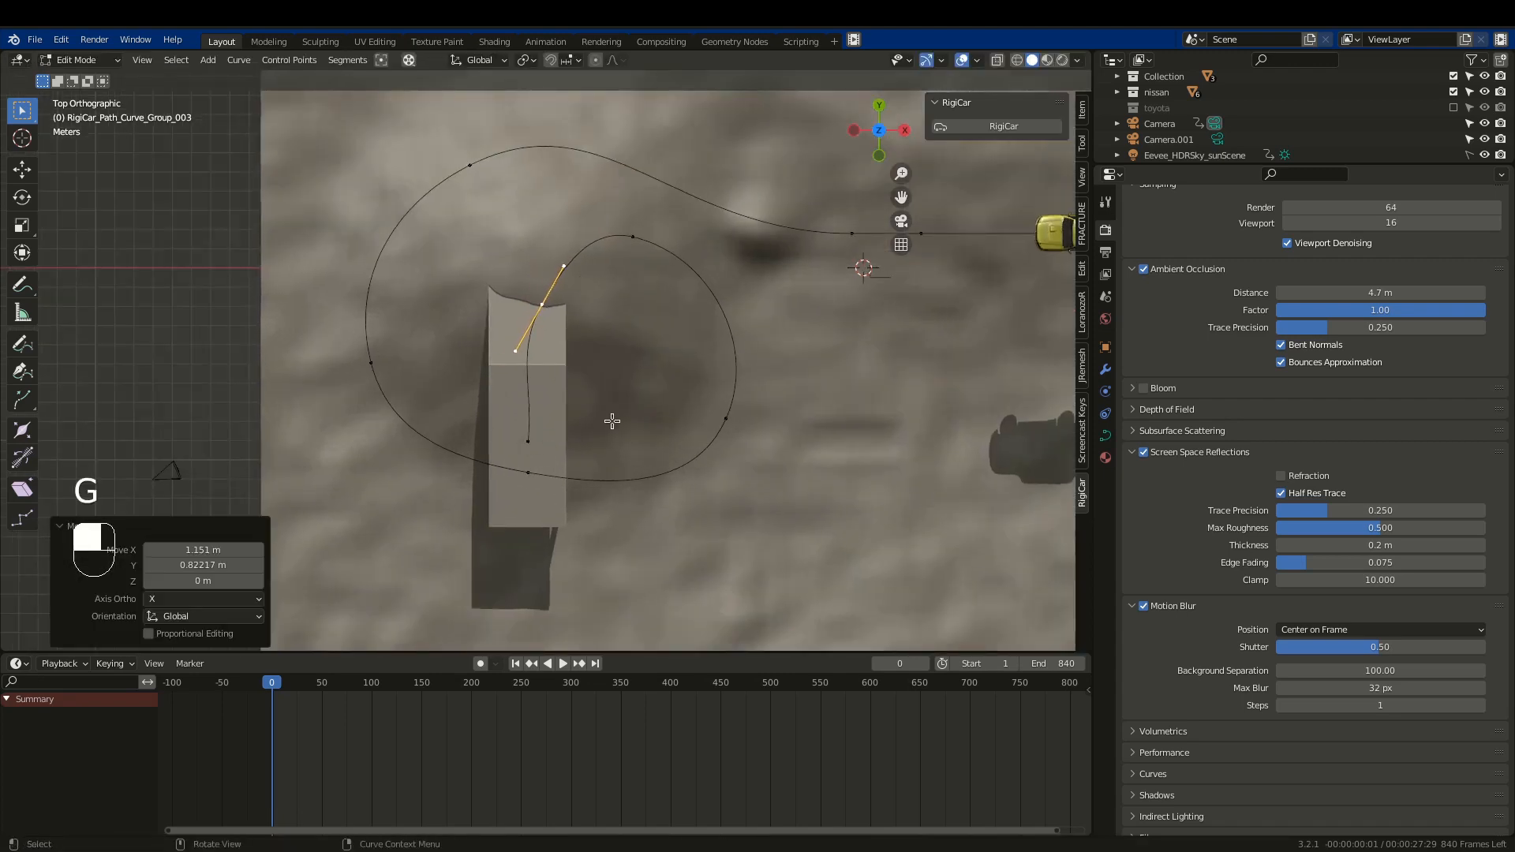
click(536, 440)
key(r)
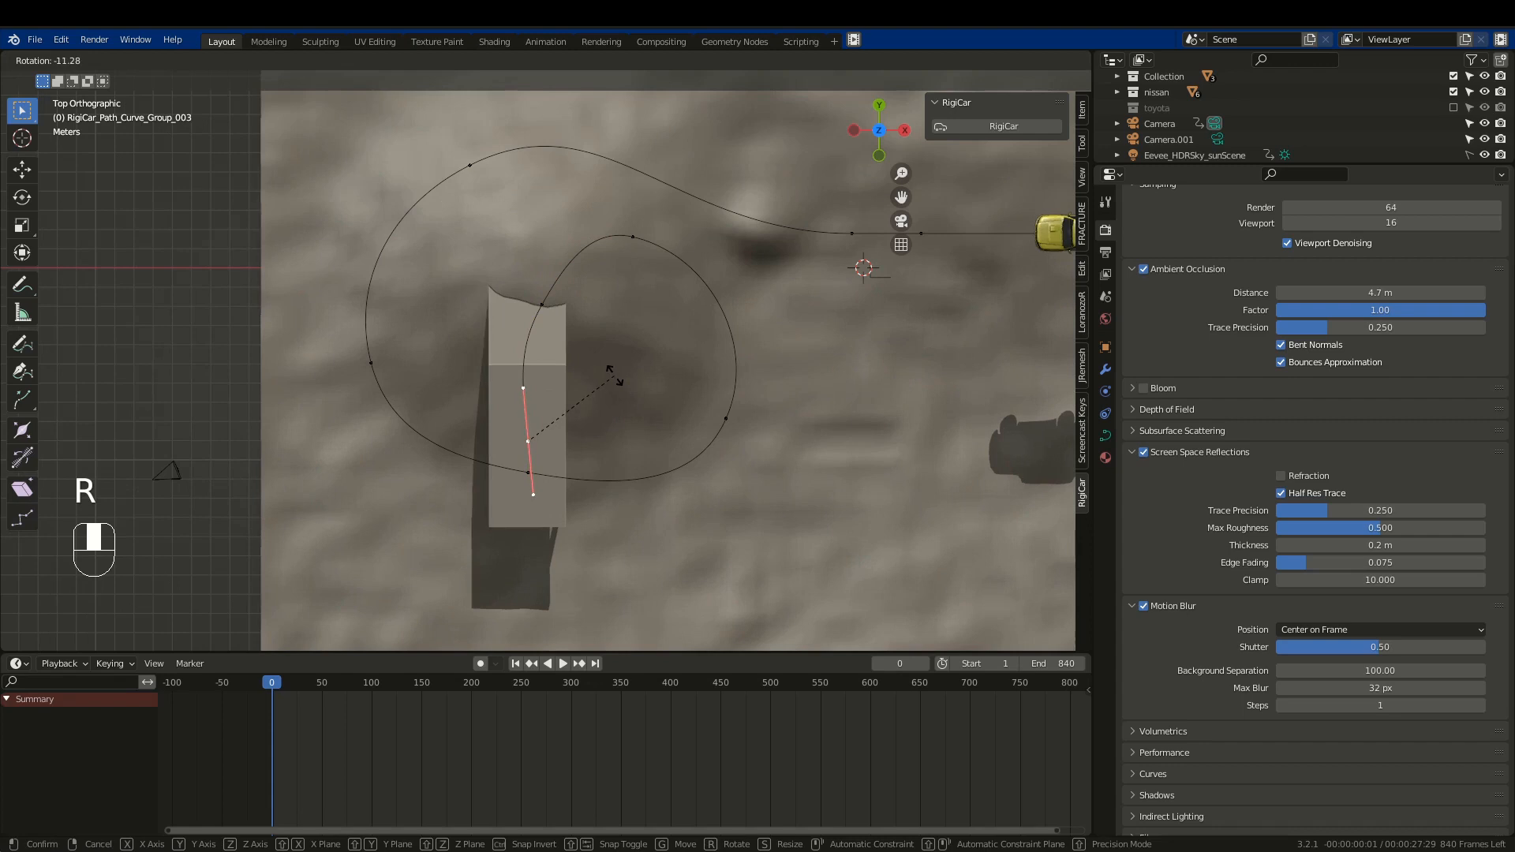
click(615, 373)
key(r)
click(638, 374)
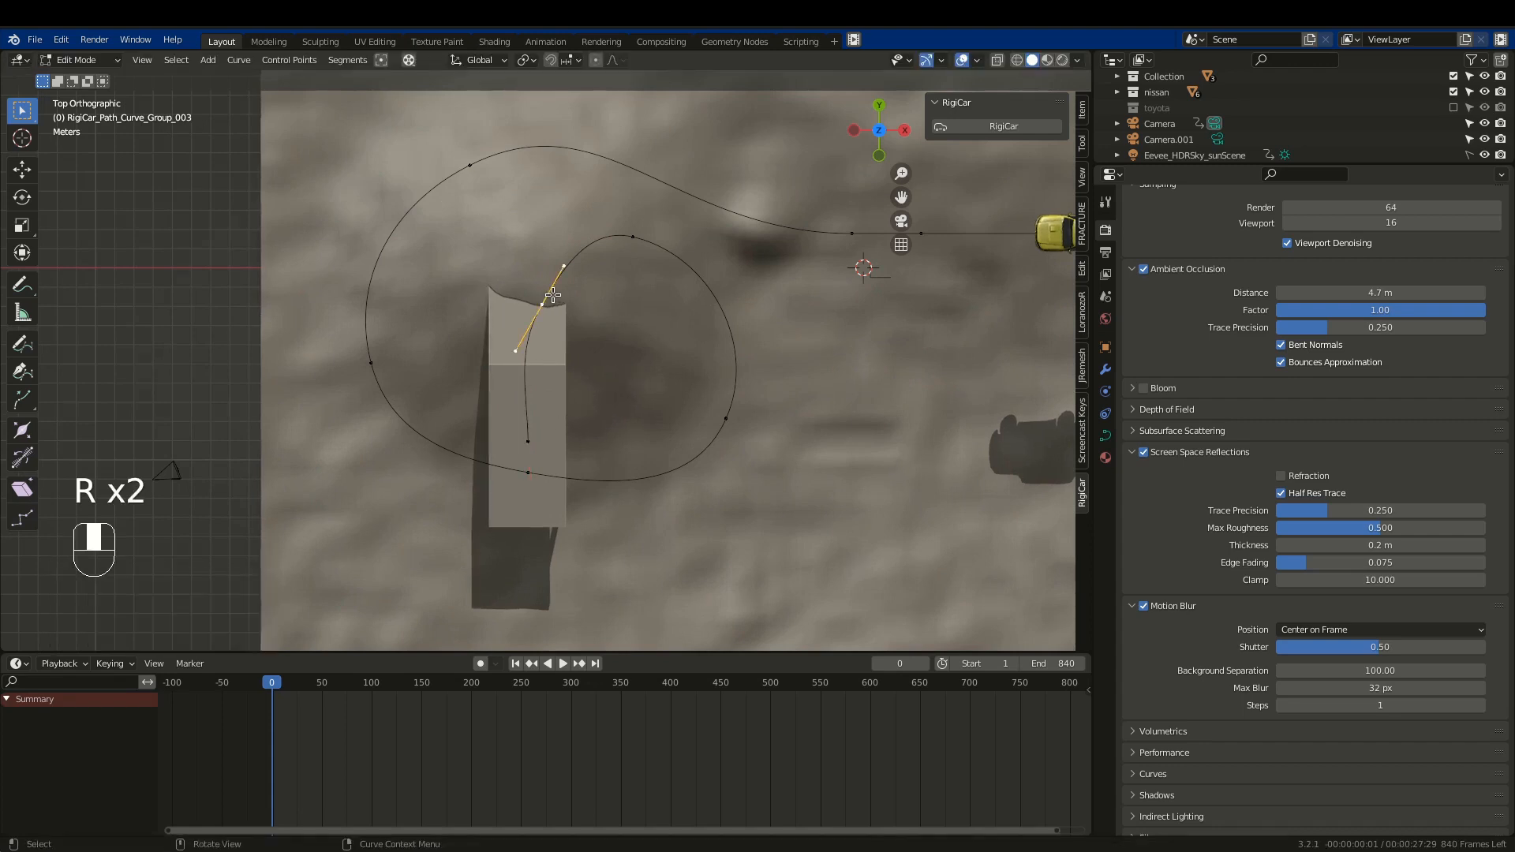
Round the ramp approach by moving the inner loop's +Y bend about 2.3 m toward +X and the ramp-entry point about 1.3 m toward +Y.
key(r)
key(g)
click(636, 236)
key(g)
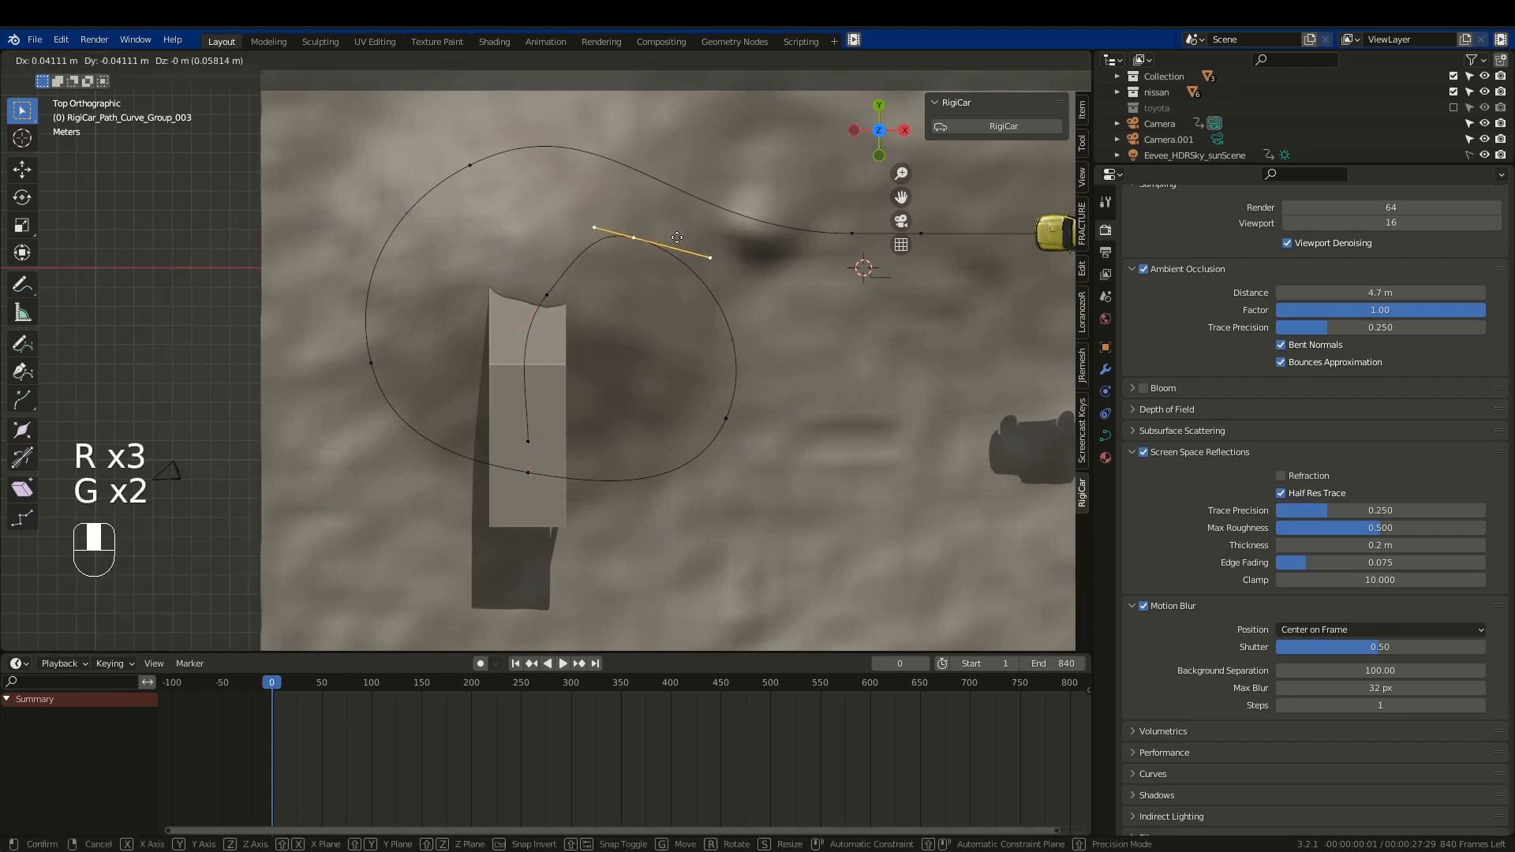
click(694, 251)
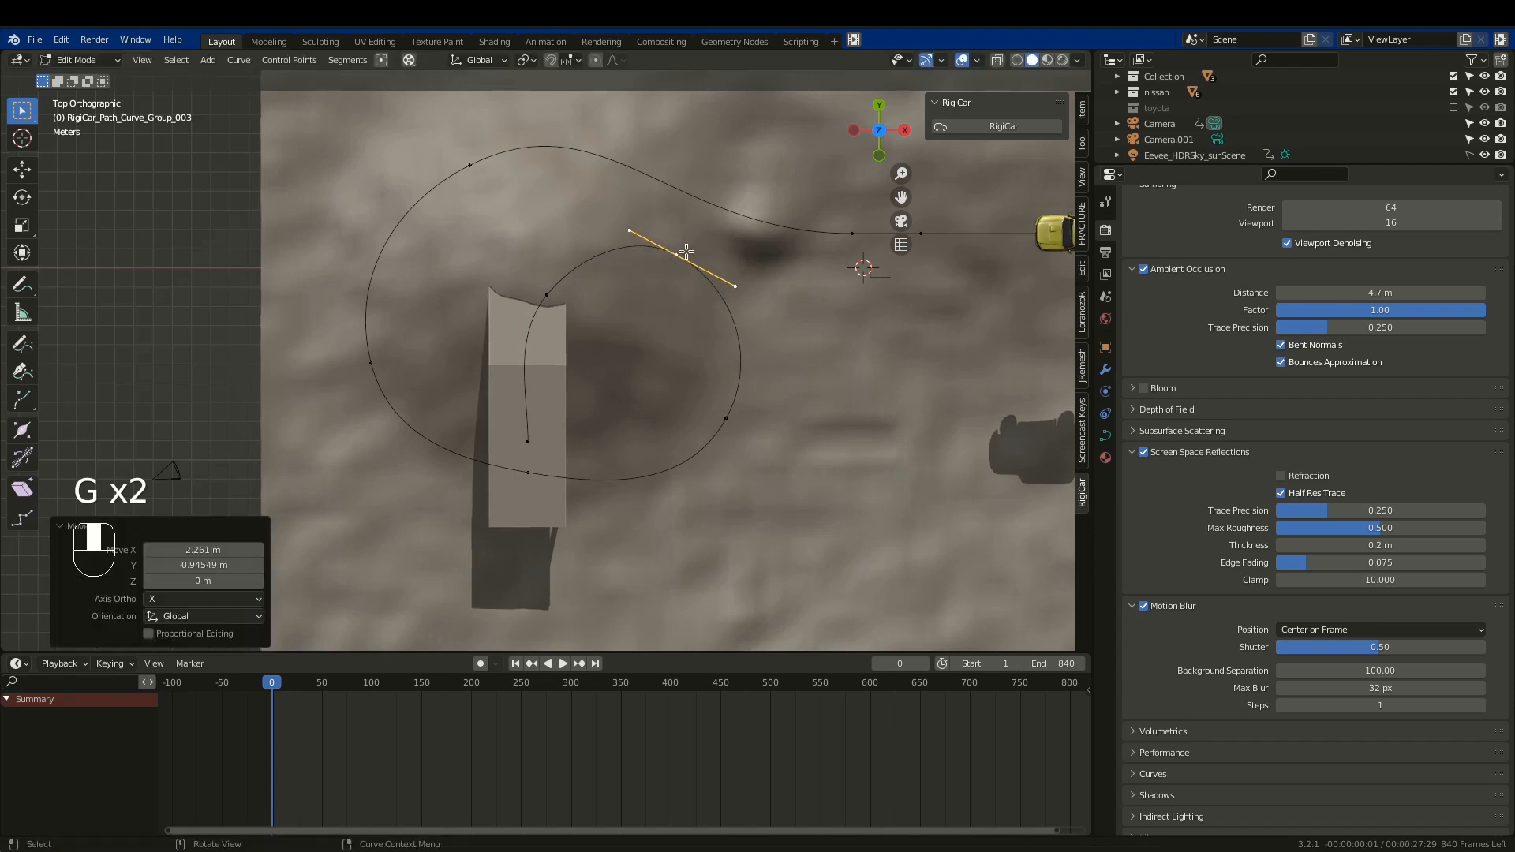
click(558, 292)
key(g)
click(558, 258)
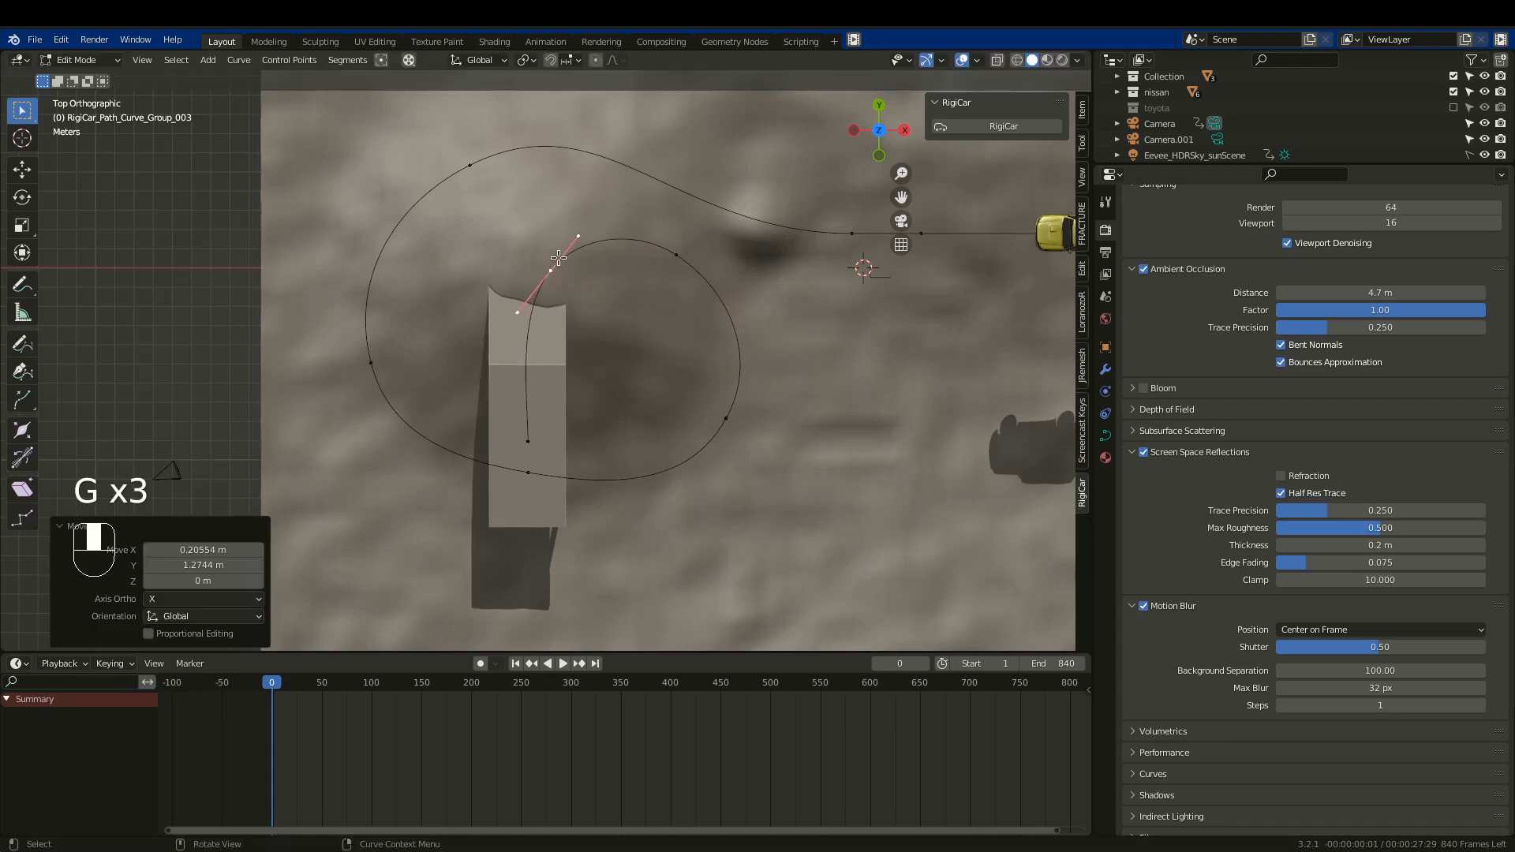
Tighten the loop by moving its +X point about 1.1 m toward −X and its −X point about 0.4 m toward +X, then finish curve editing.
click(723, 419)
key(g)
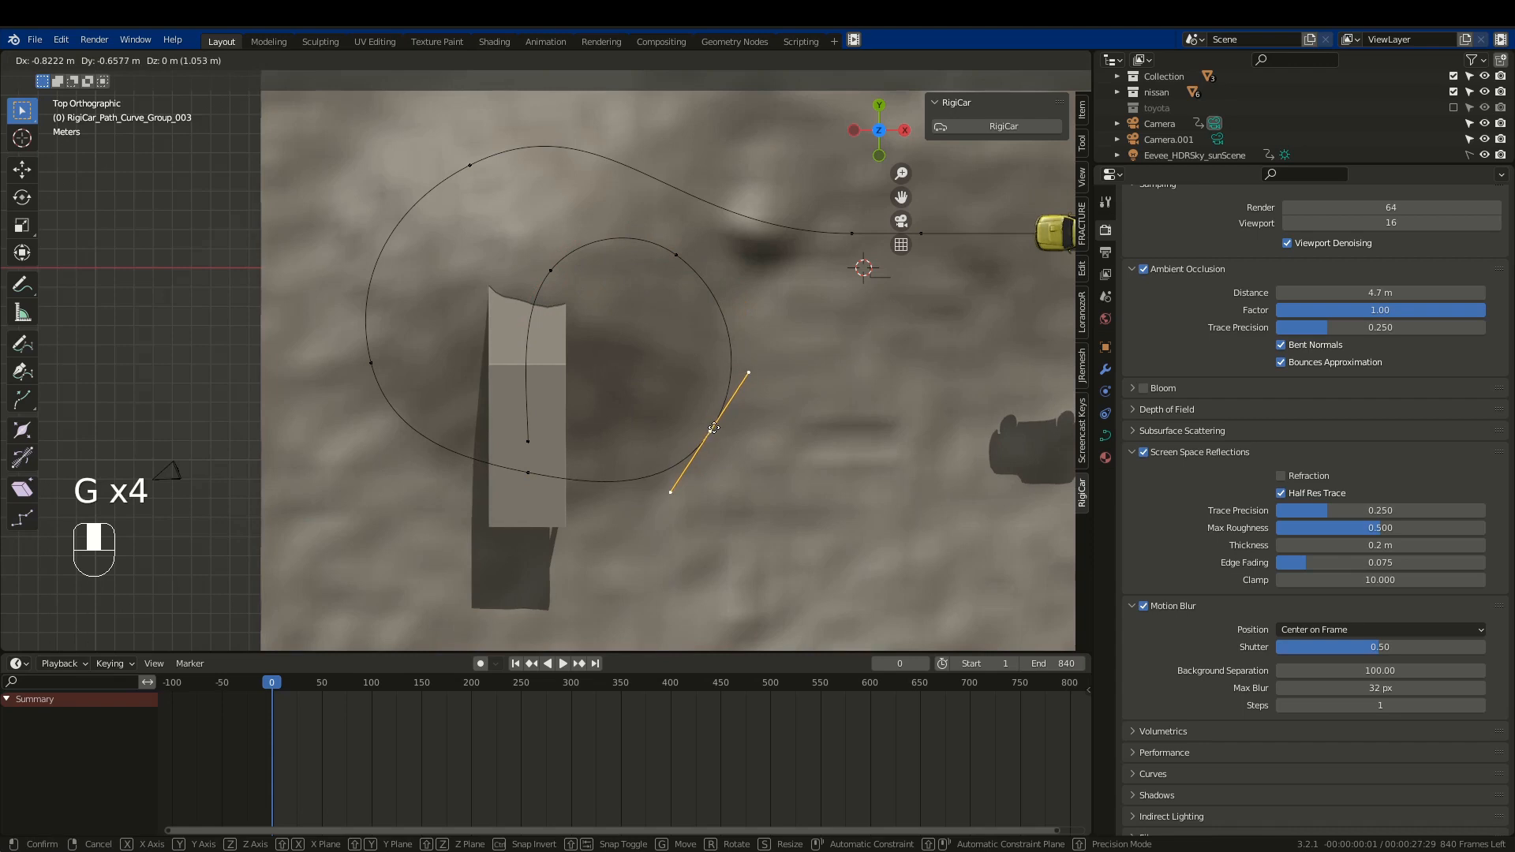
click(640, 426)
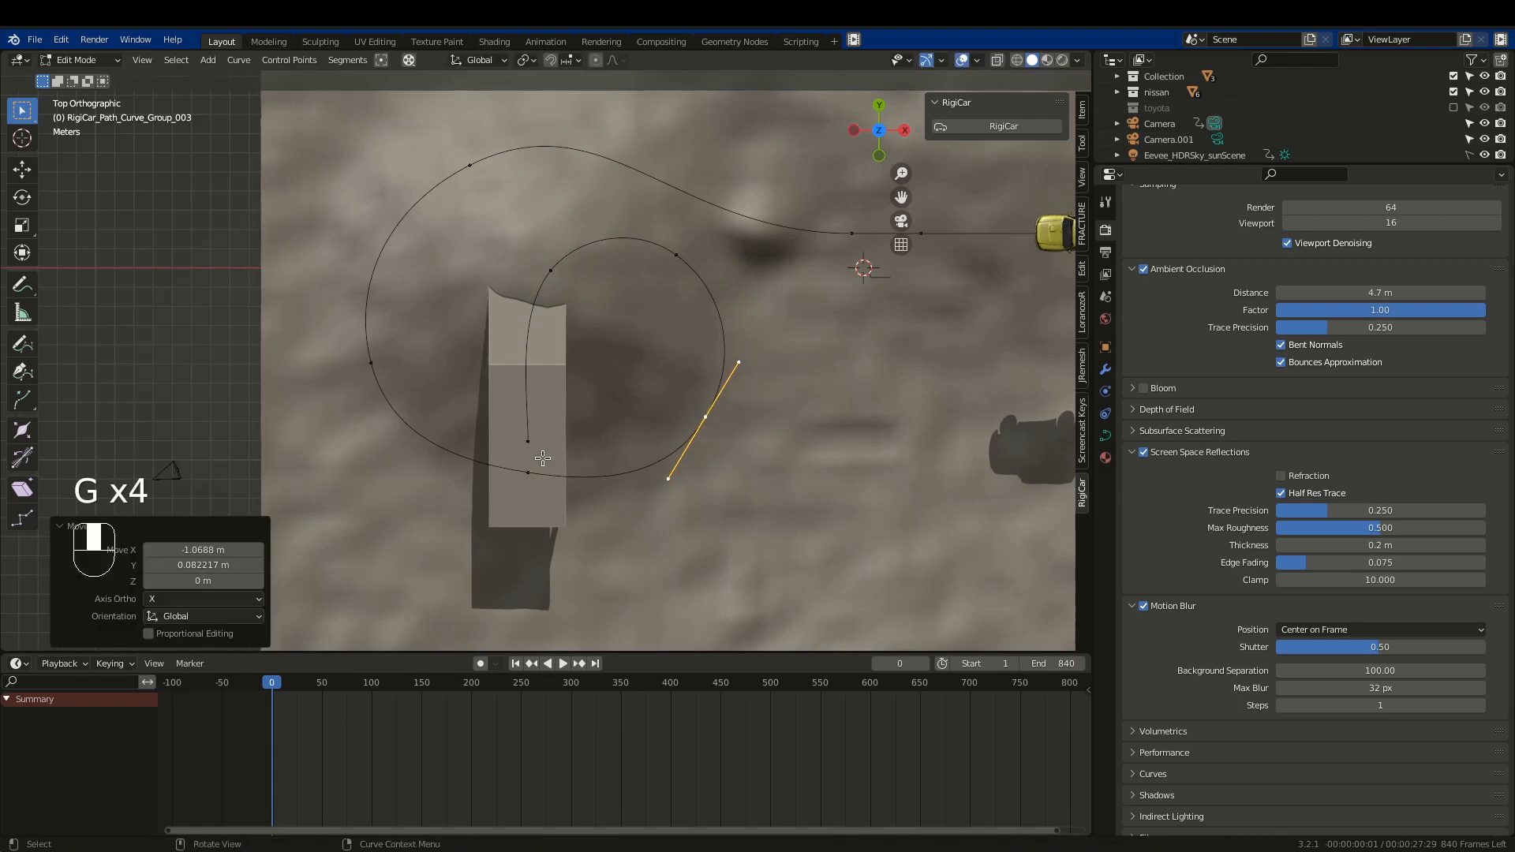
click(374, 352)
key(g)
click(403, 343)
scroll(466, 332, down, 3)
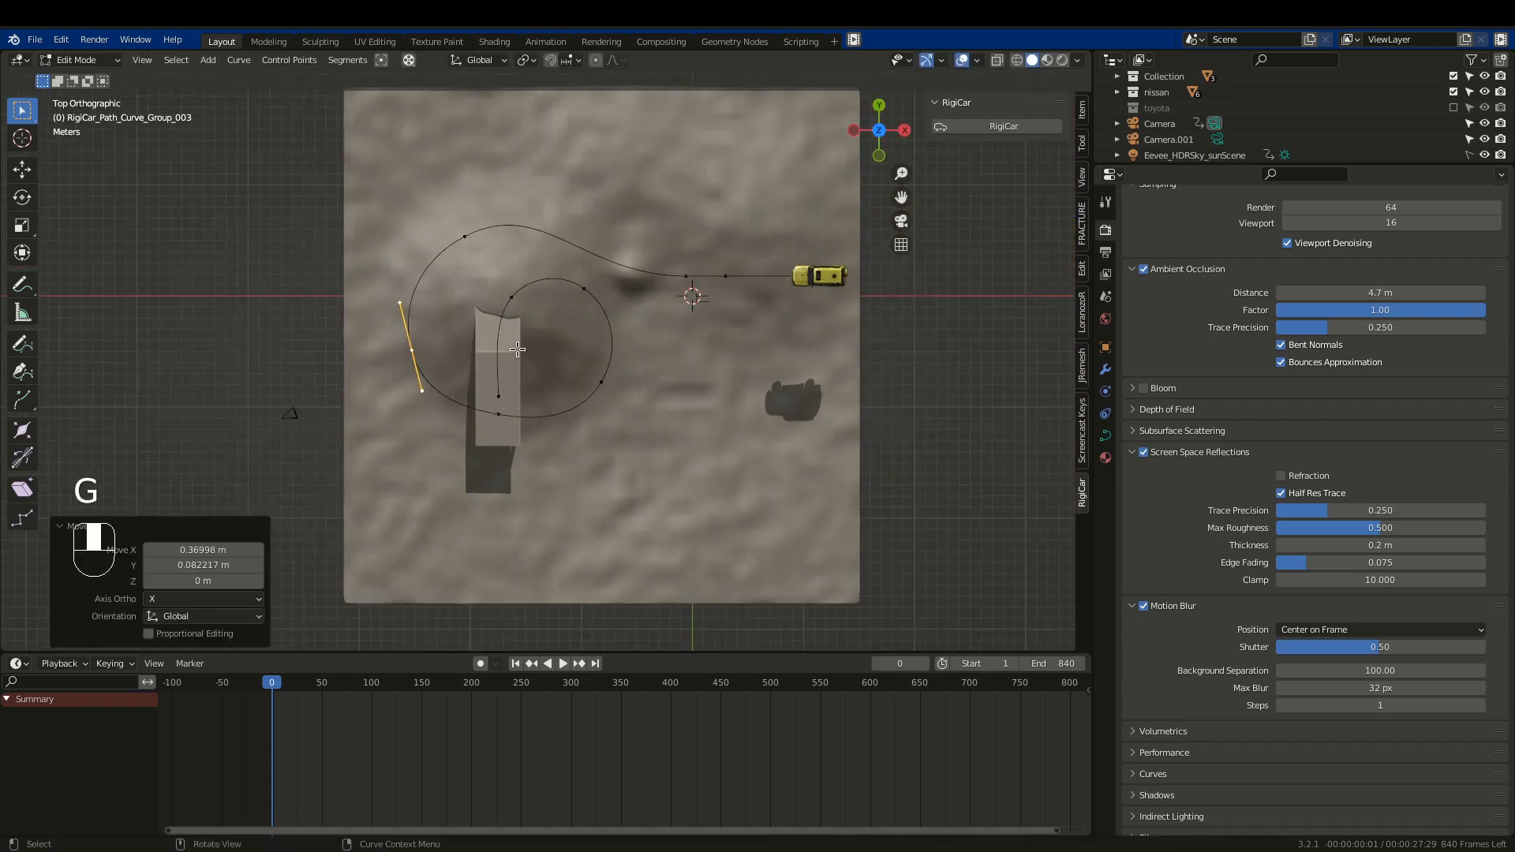
key(Tab)
Keyframe the car rig's path distance at 0 m on frame 0.
middle_drag(517, 349, 754, 200)
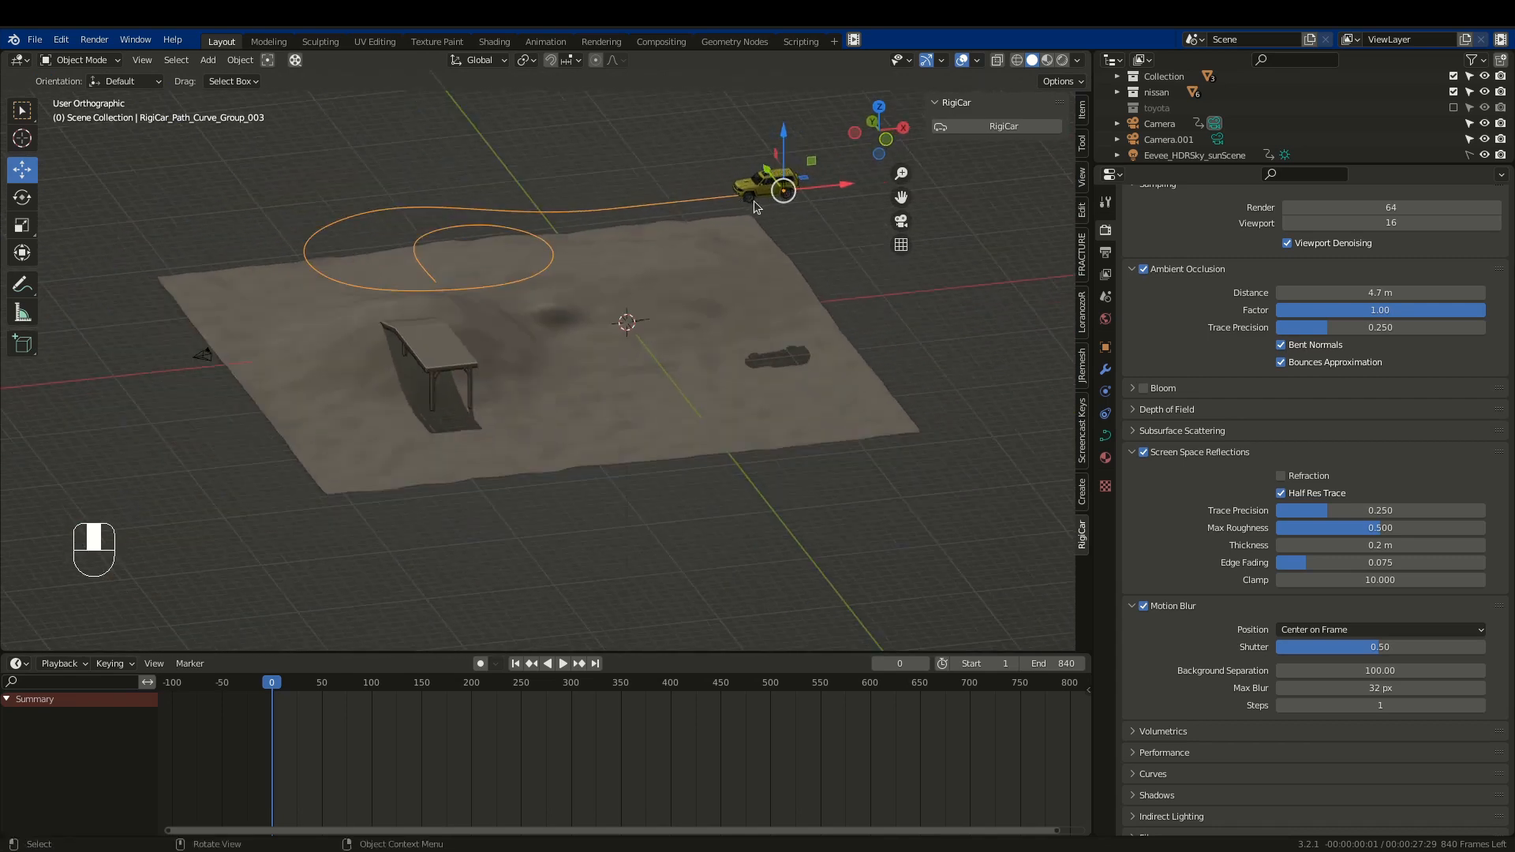
click(755, 201)
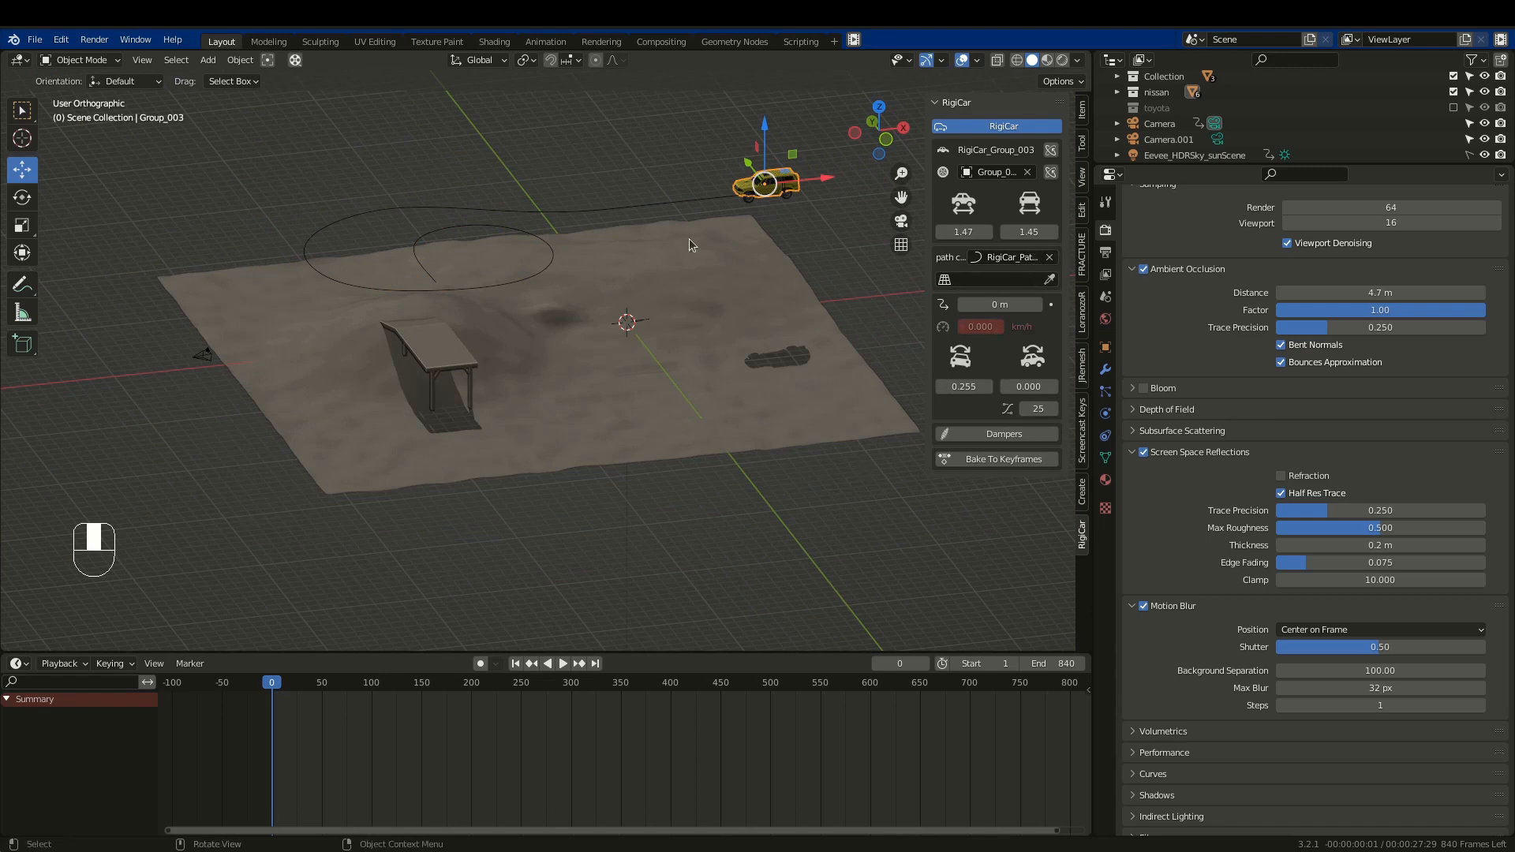
click(1052, 306)
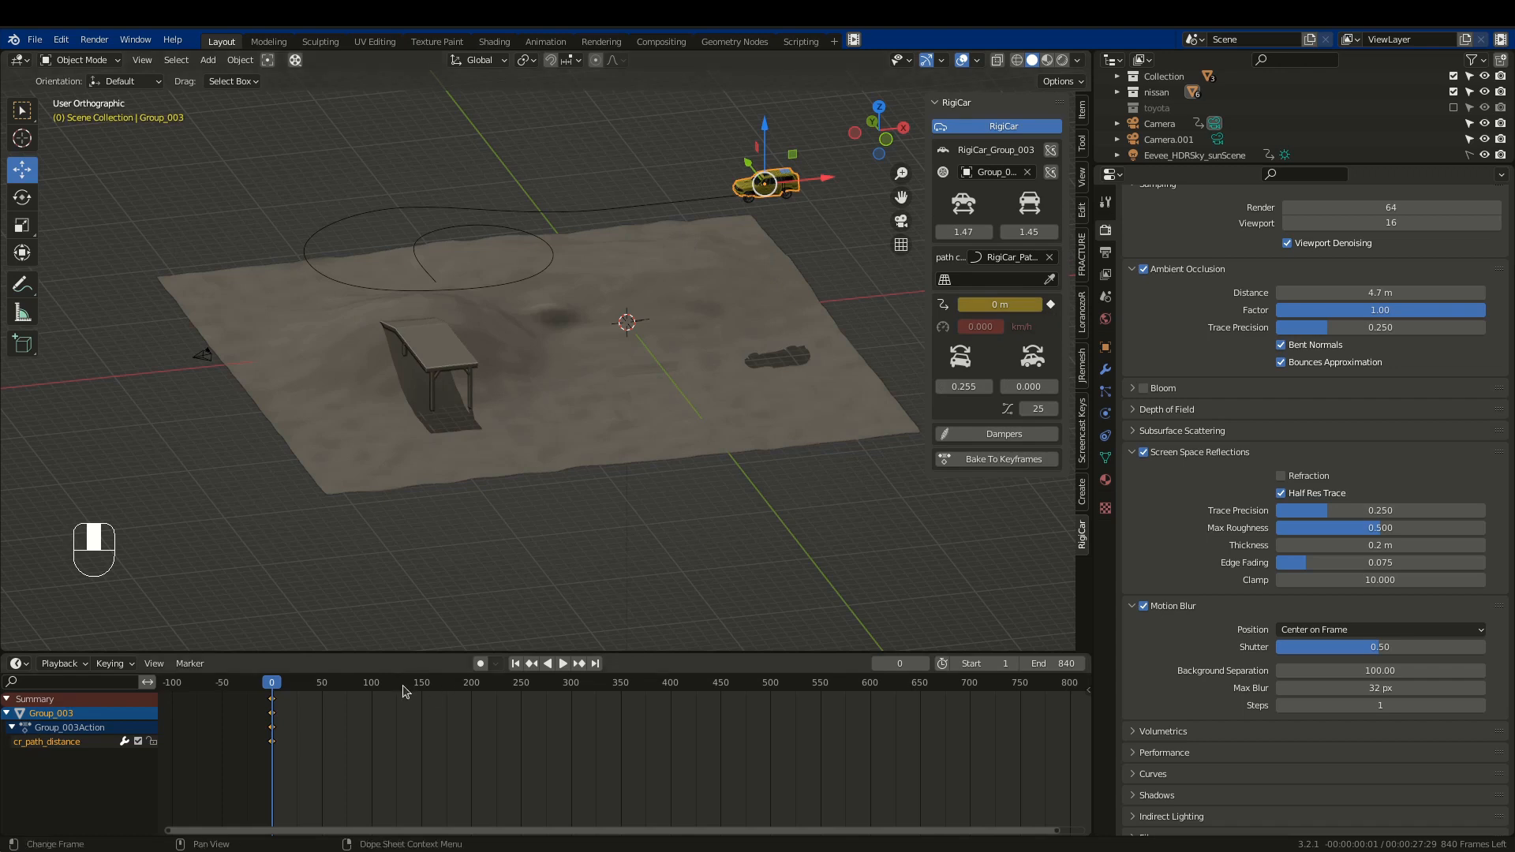
Keyframe the car rig's path distance at 91.53 m on frame 523.
key(space)
key(space)
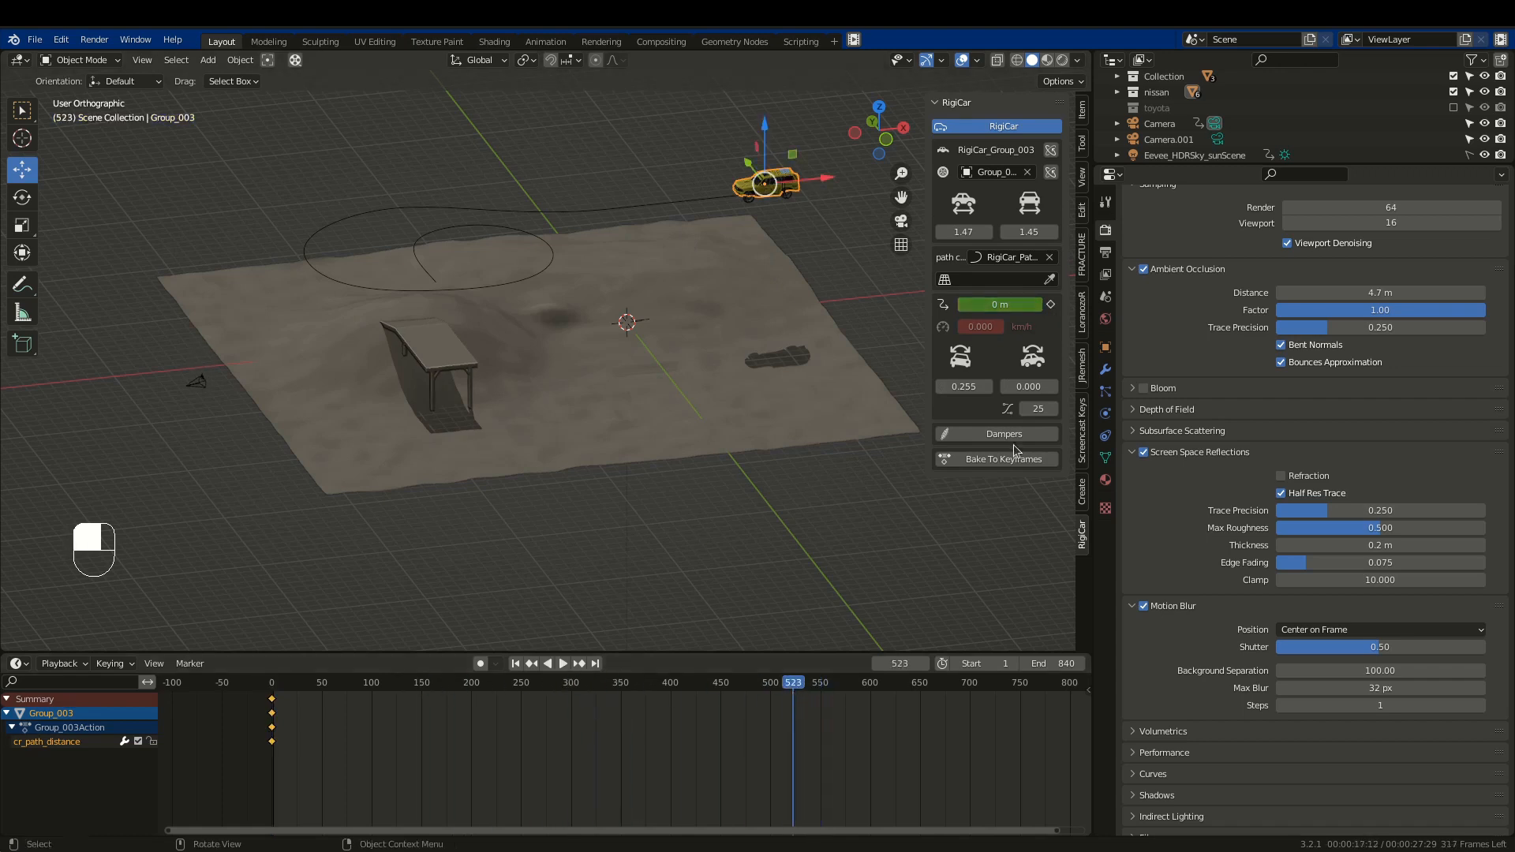
drag(987, 310, 1117, 310)
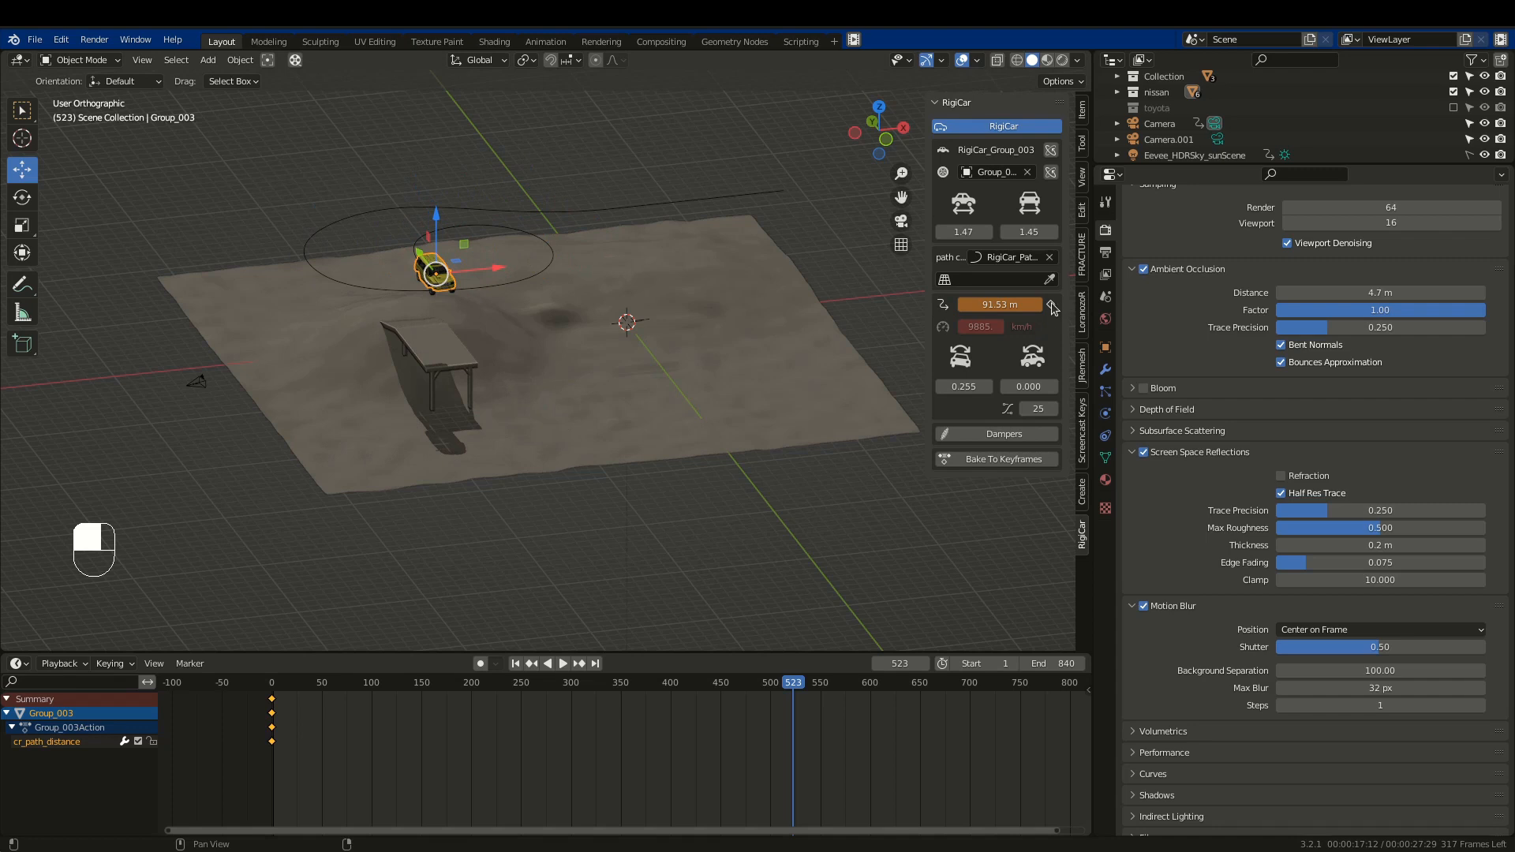
Play the animation and follow the car closely along the path to examine how its body and wheels behave in turns.
key(space)
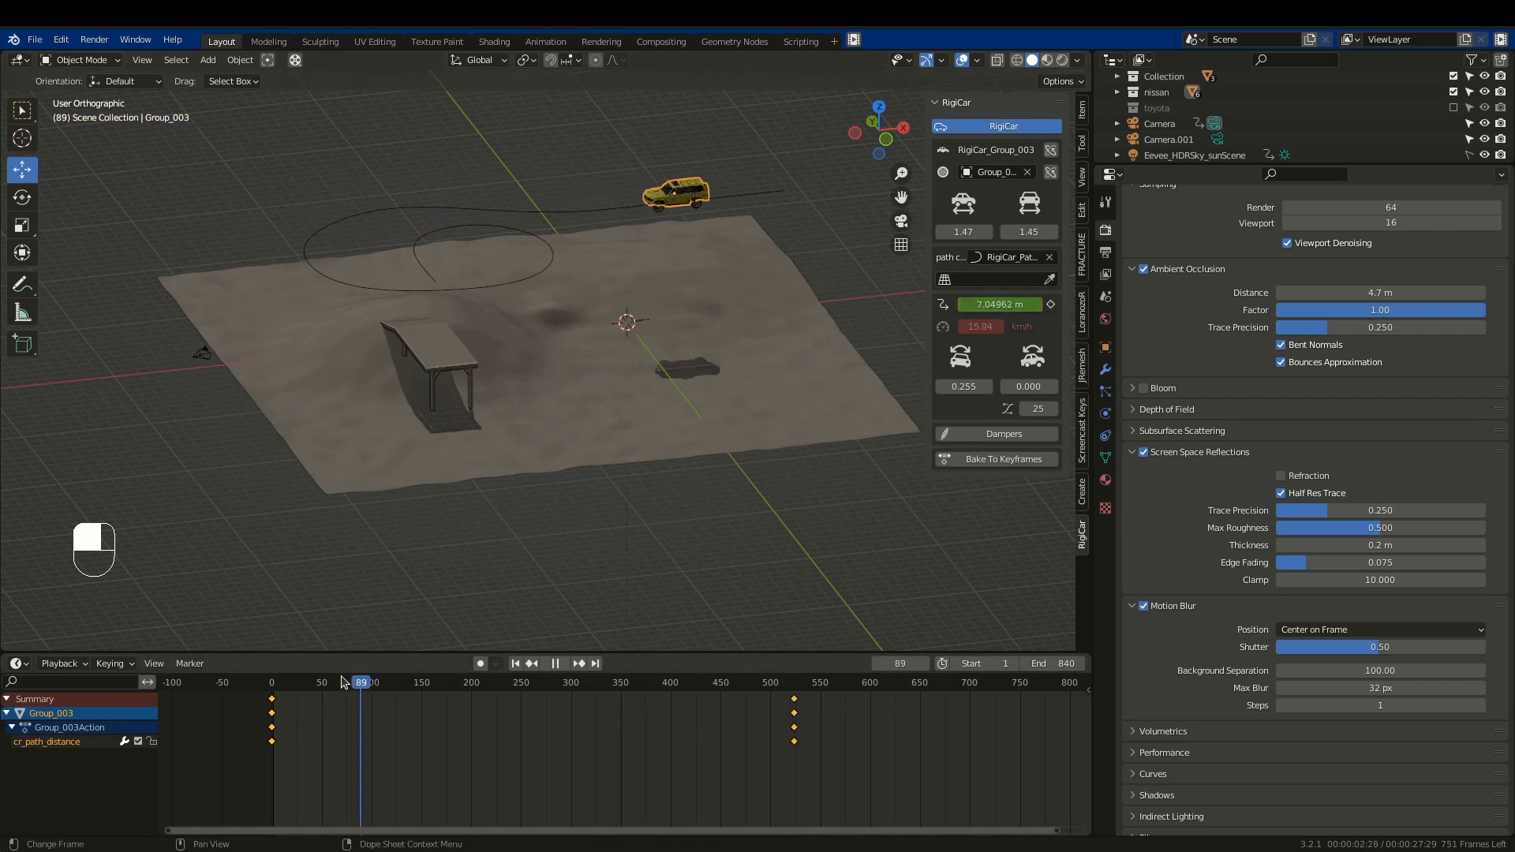
scroll(656, 198, up, 8)
shift+middle_drag(450, 241, 746, 191)
scroll(600, 207, down, 4)
middle_drag(464, 245, 544, 229)
shift+middle_drag(544, 229, 406, 199)
scroll(419, 237, down, 4)
scroll(475, 248, up, 3)
key(space)
shift+middle_drag(380, 134, 320, 254)
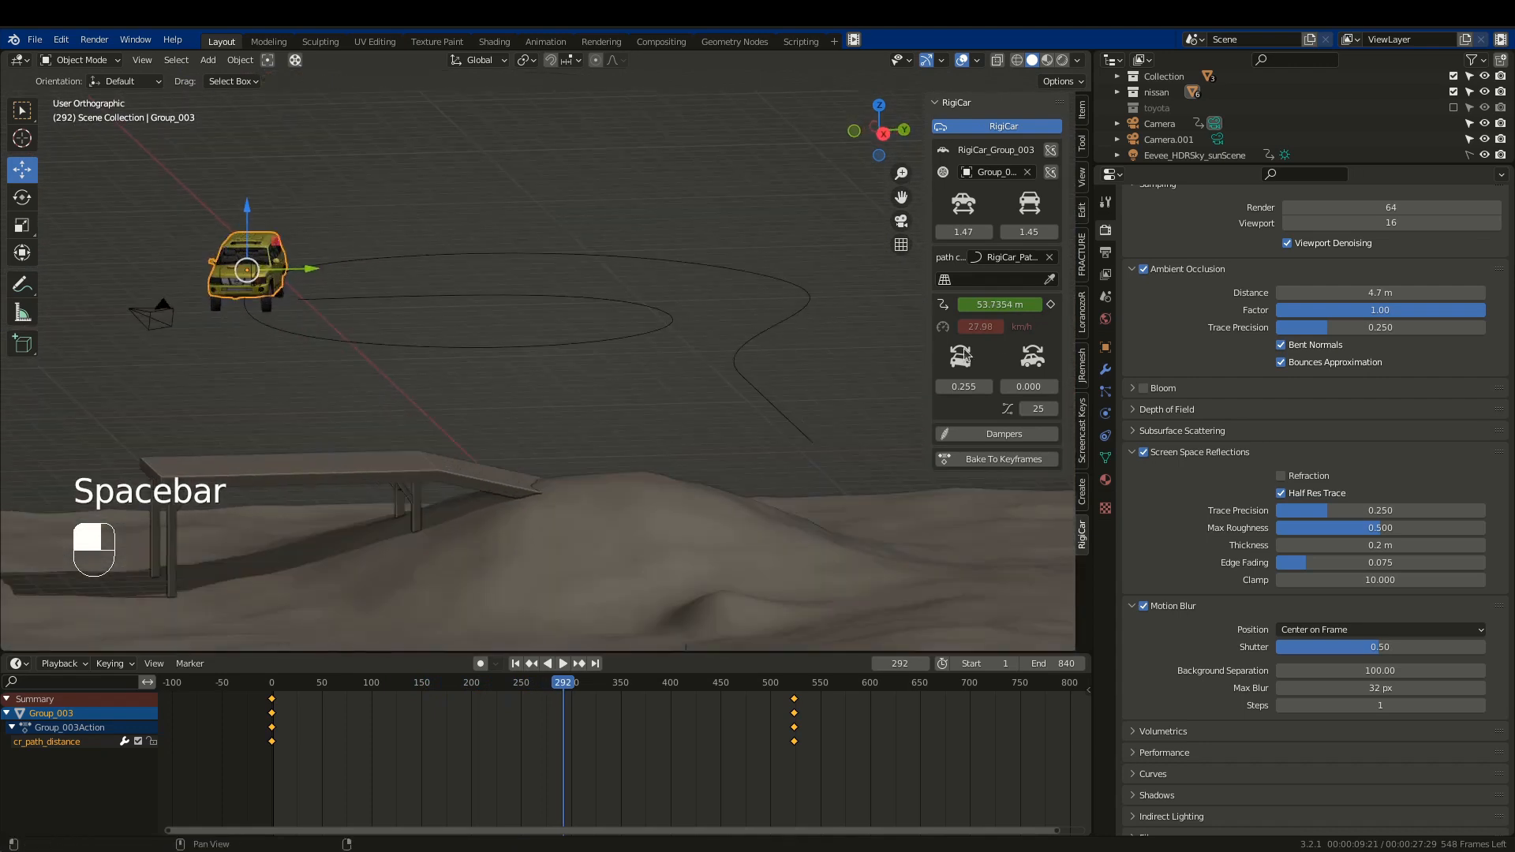
Set the rig's body-roll amount to 0.645 and play the animation through the inner loop.
drag(980, 386, 1022, 387)
key(space)
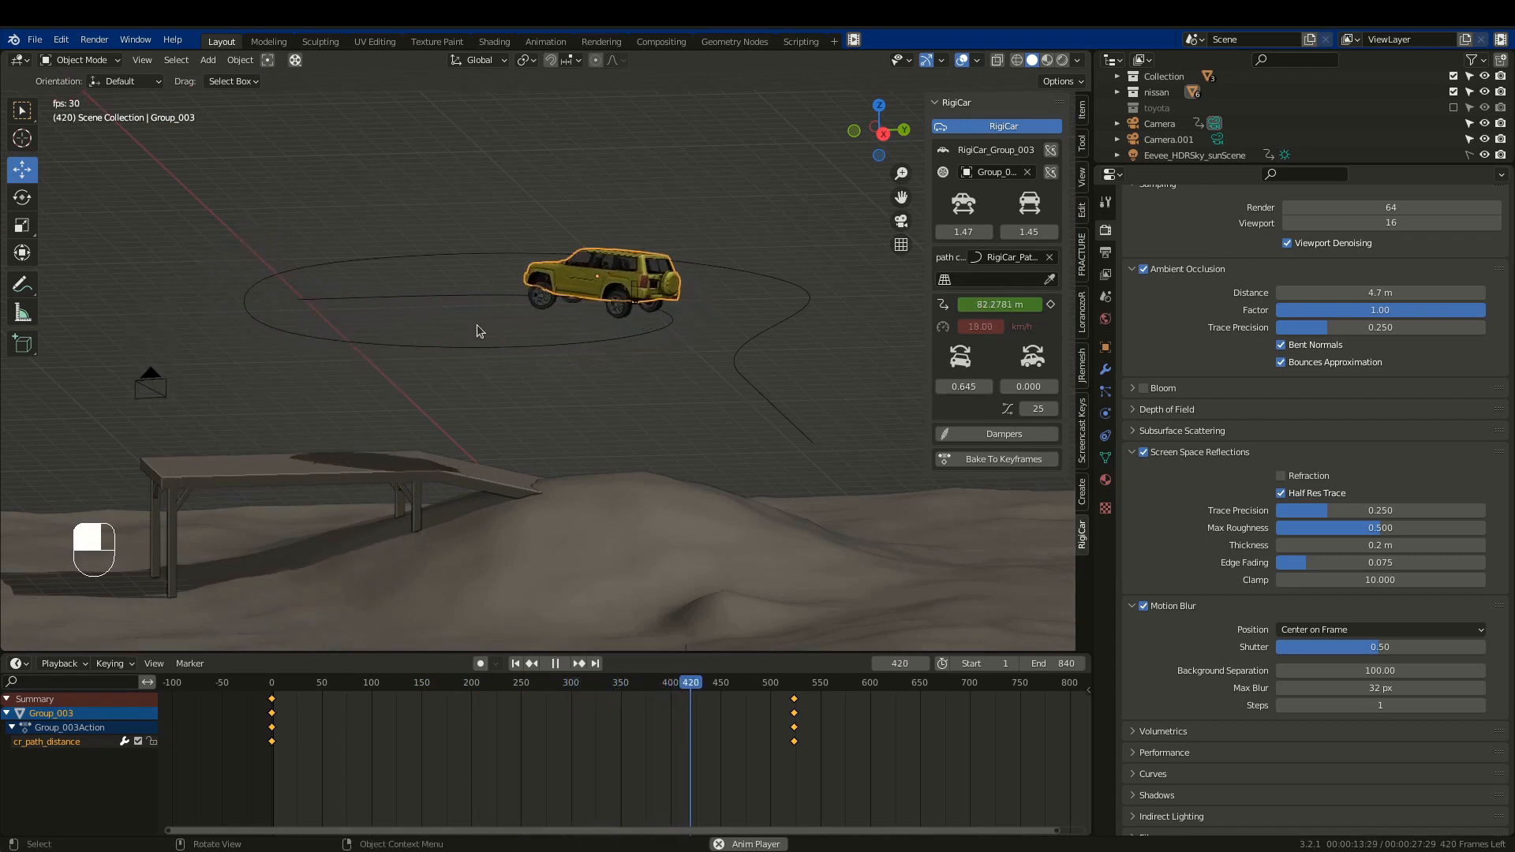
key(space)
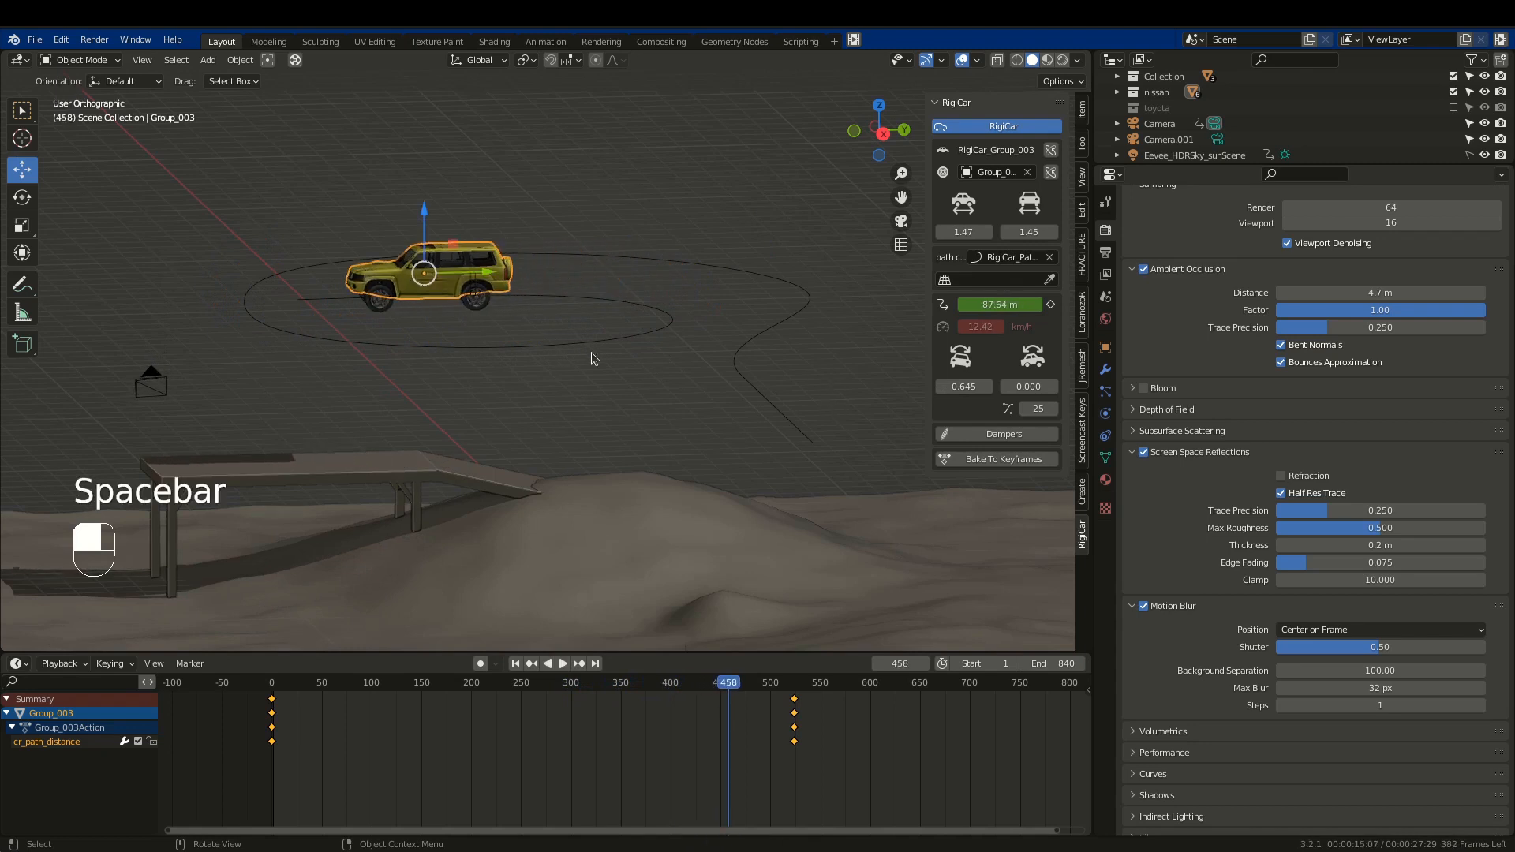
Assign the terrain Plane as the rig's ground object at frame 102 and play the car's drive over it.
scroll(594, 359, down, 3)
drag(444, 681, 374, 699)
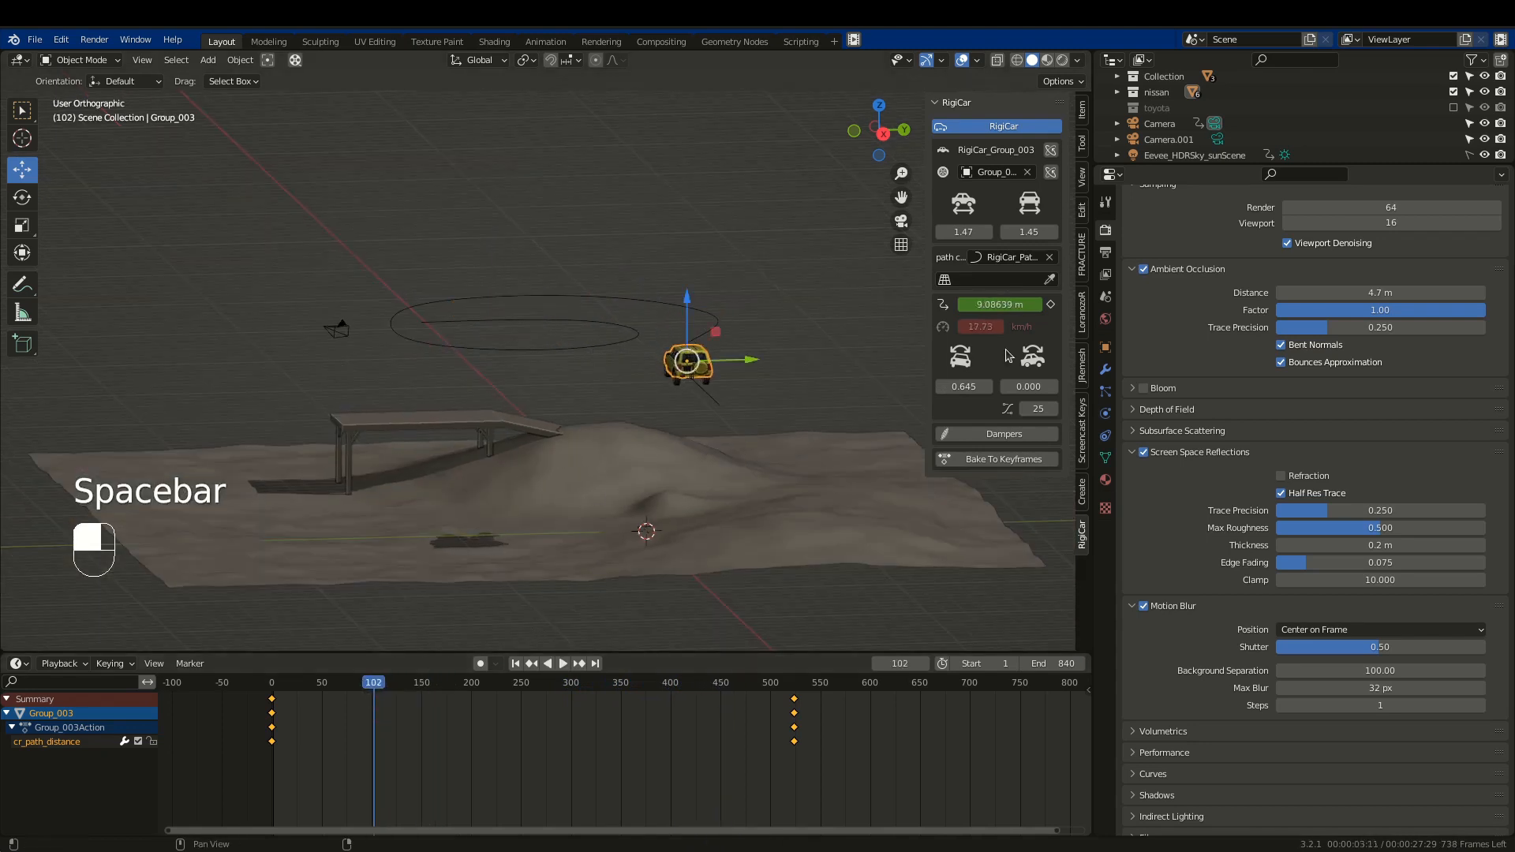
click(831, 502)
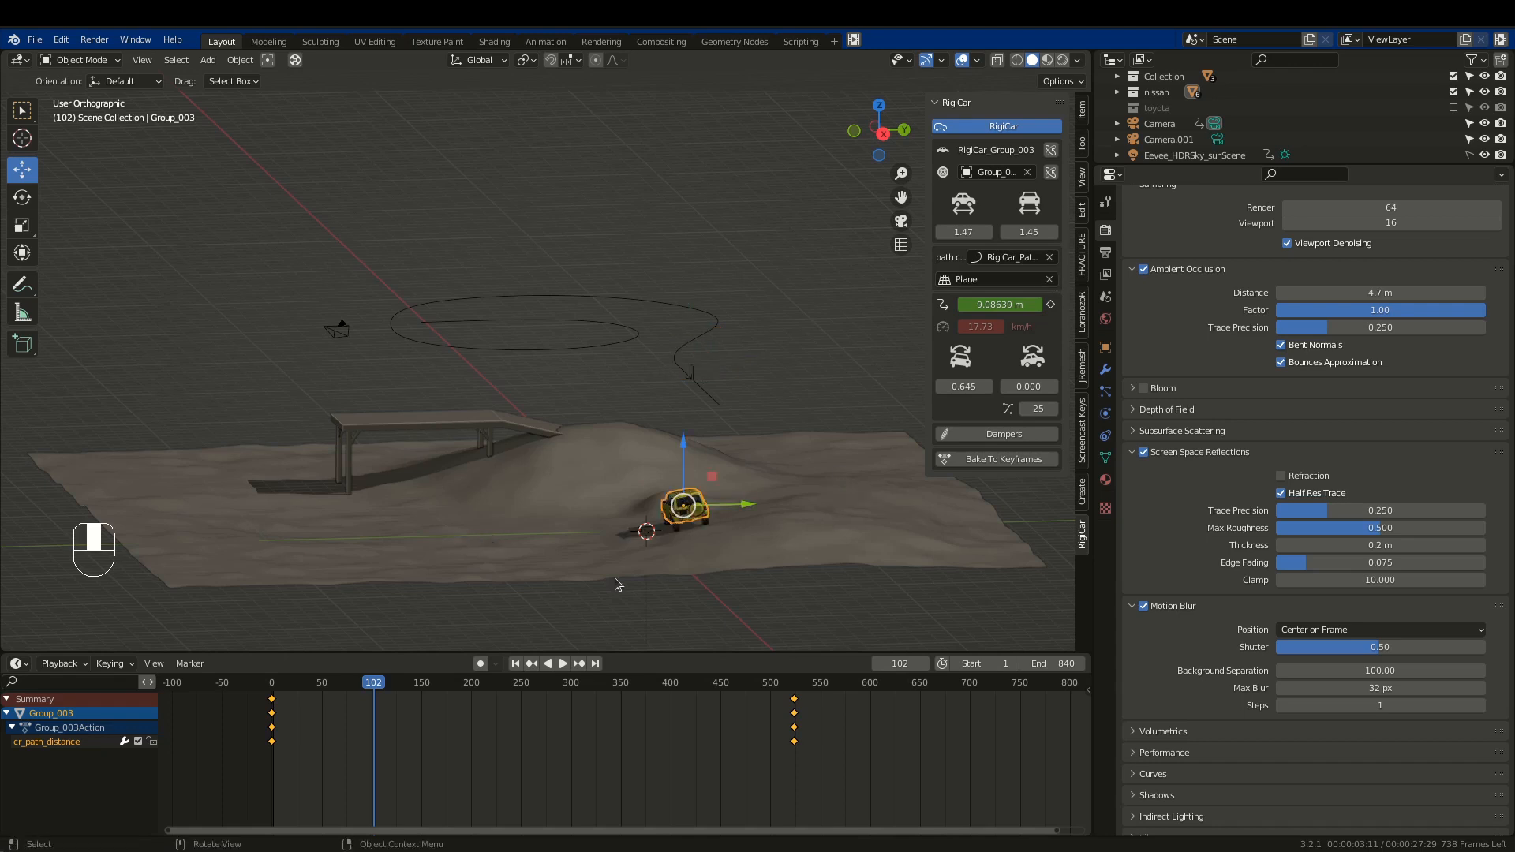
key(space)
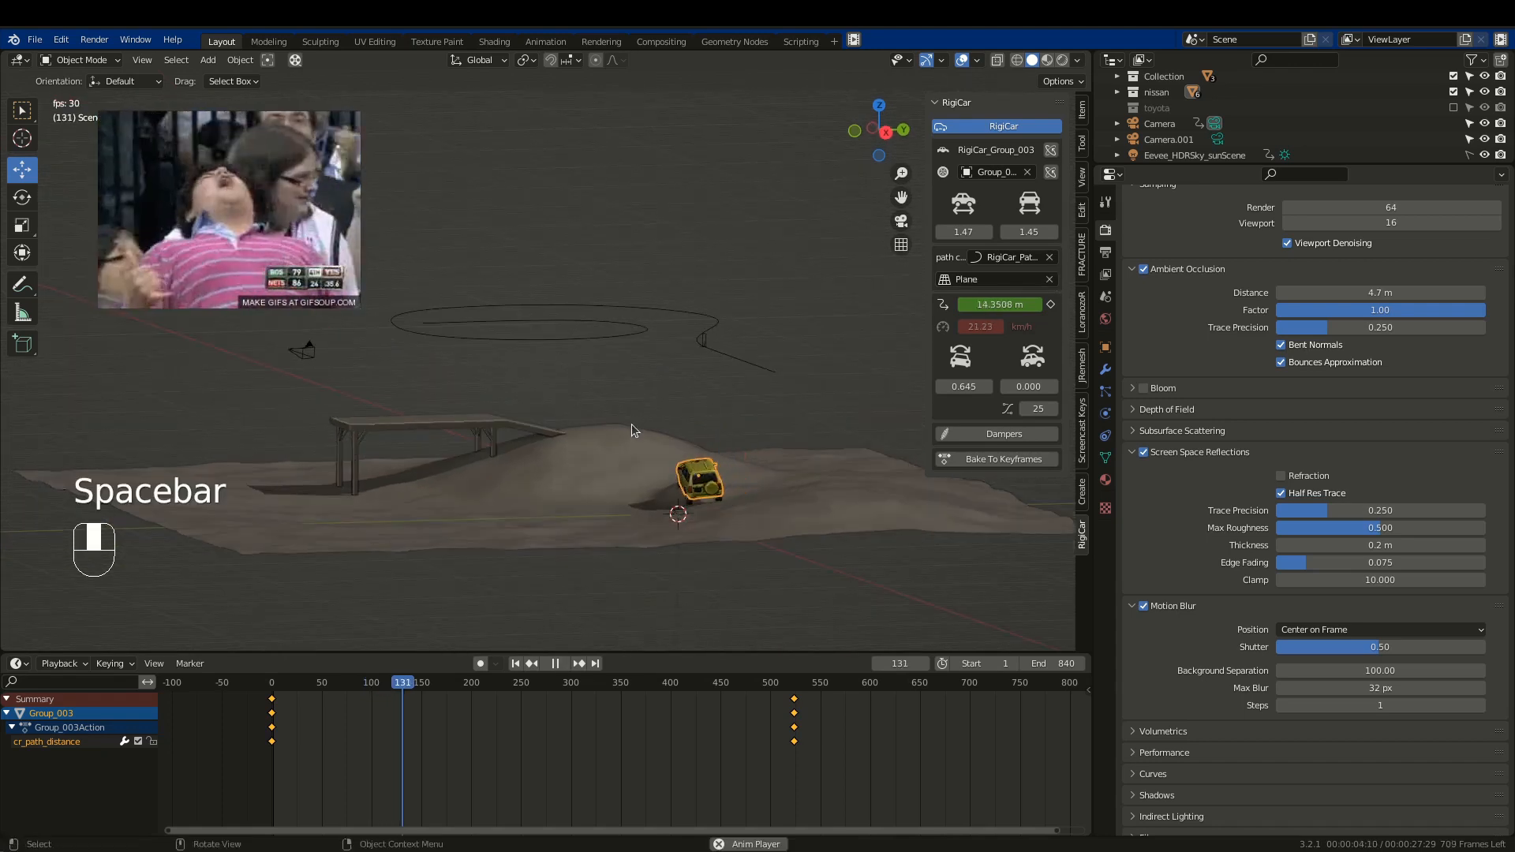
middle_drag(638, 456, 709, 448)
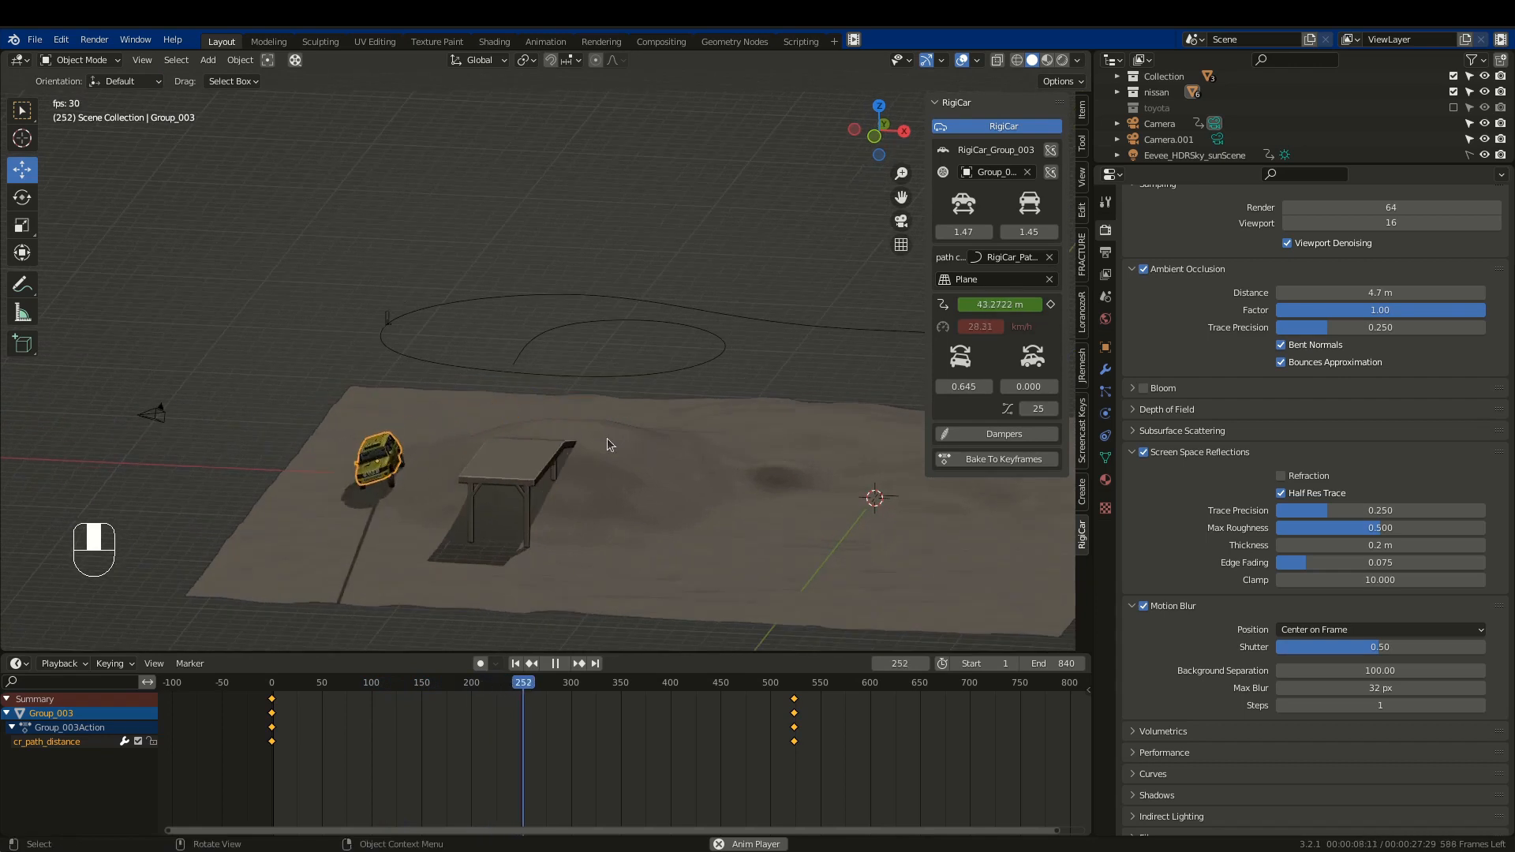
key(space)
Try to move the path curve's −X control point outward with the animation at frame 251.
click(381, 336)
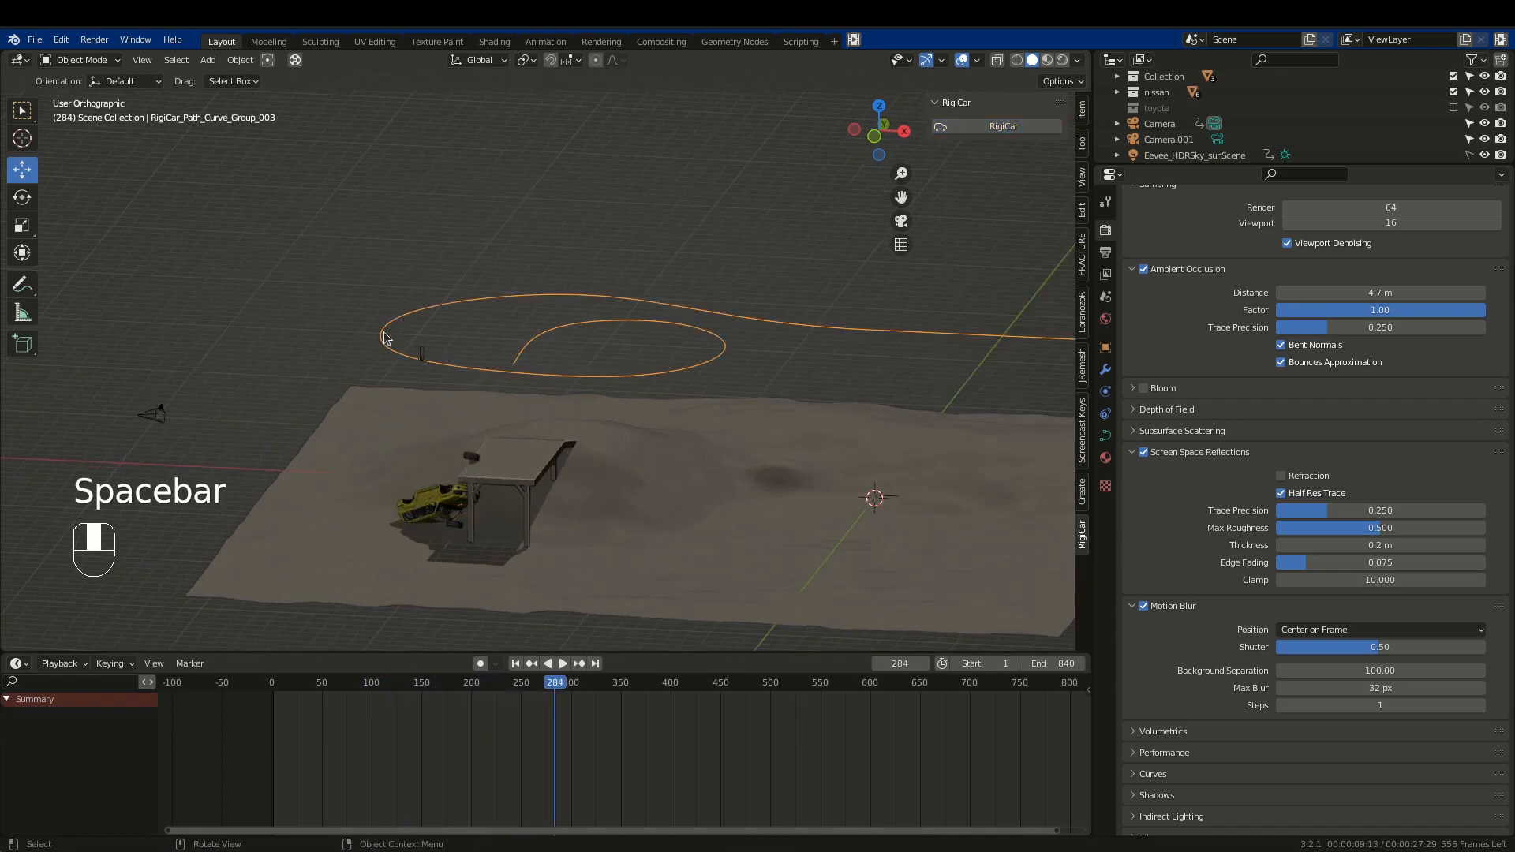
drag(548, 680, 521, 682)
key(Tab)
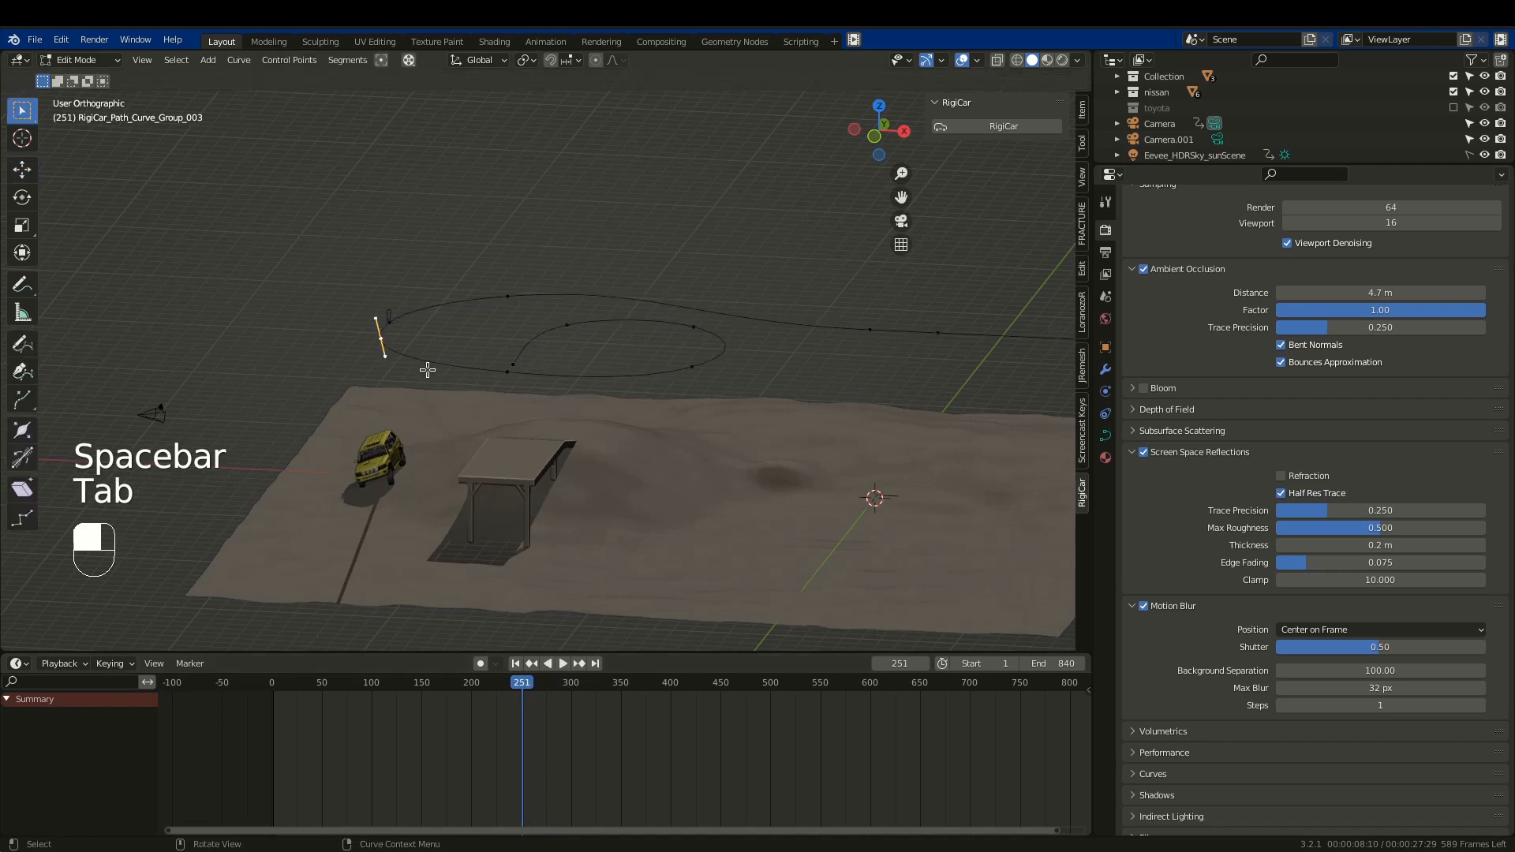
key(g)
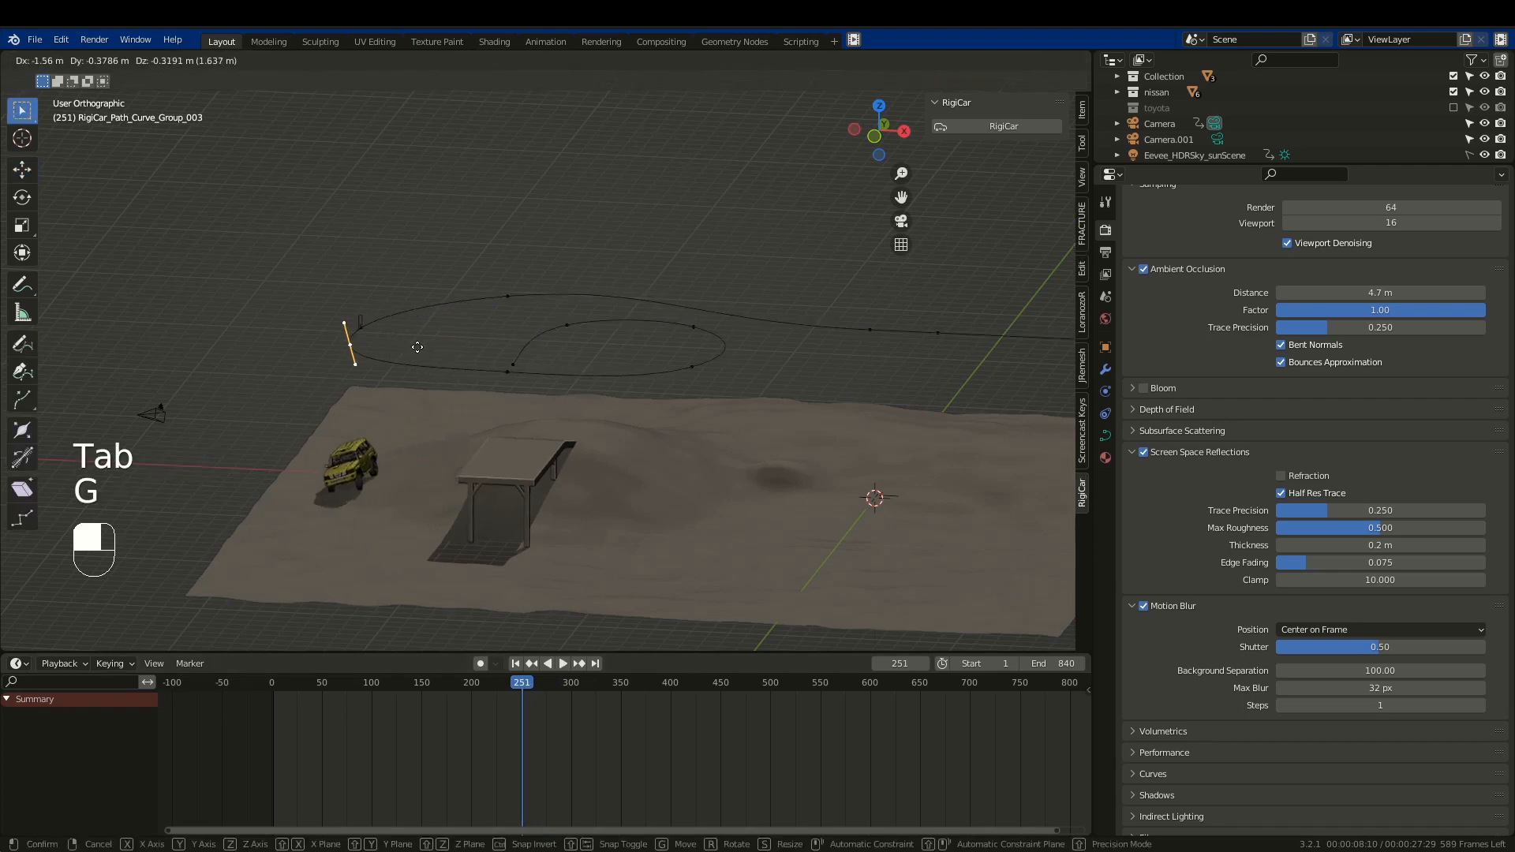
right_click(416, 351)
Play the animation from frame 251 to frame 281 near the ramp and return the path curve to Object Mode.
middle_drag(439, 378, 479, 376)
key(space)
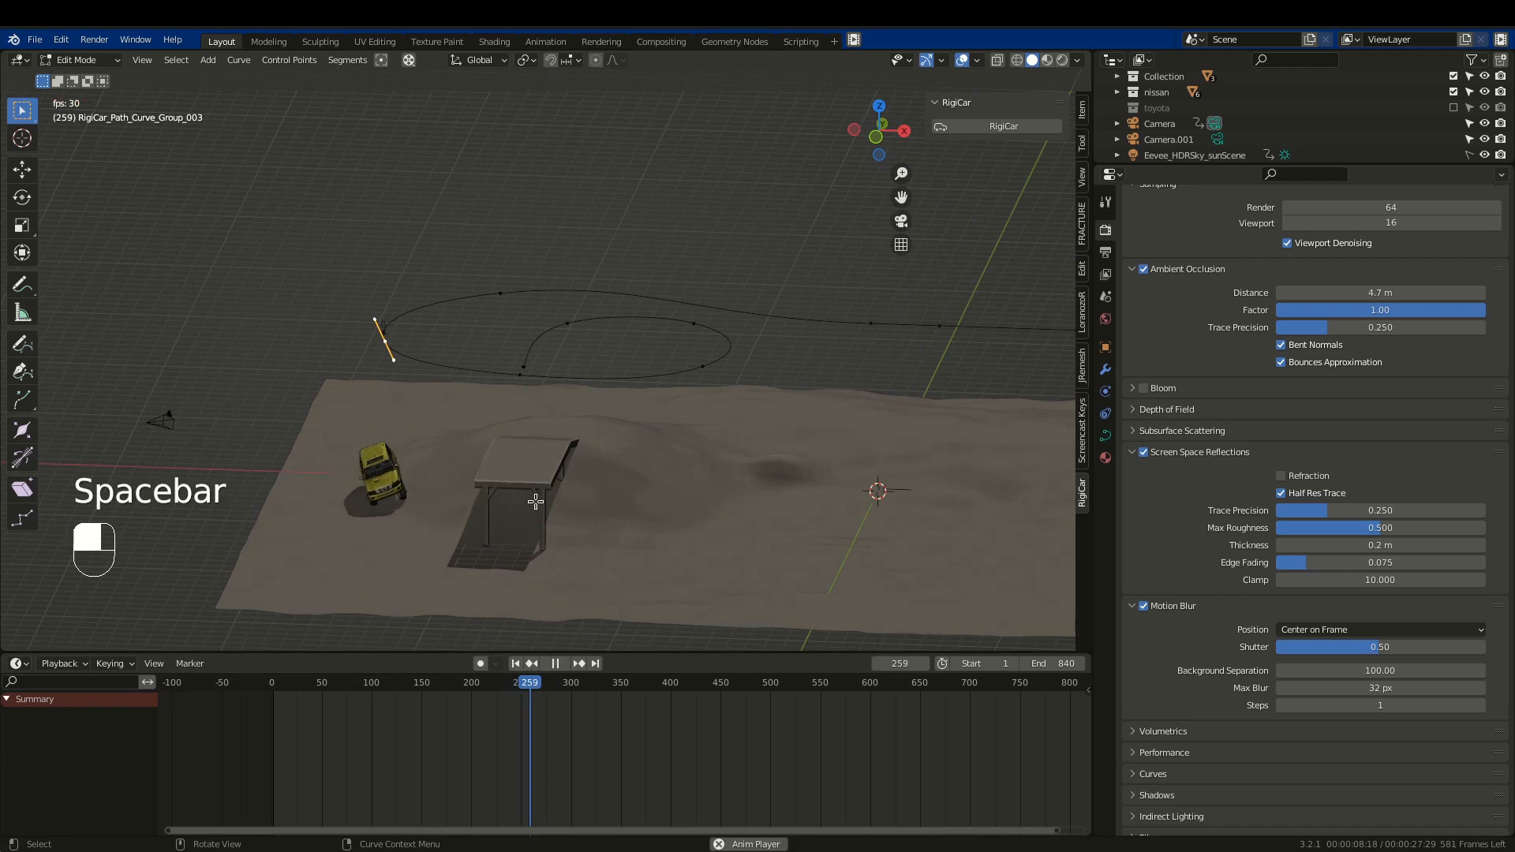
key(space)
alt+middle_drag(512, 530, 568, 378)
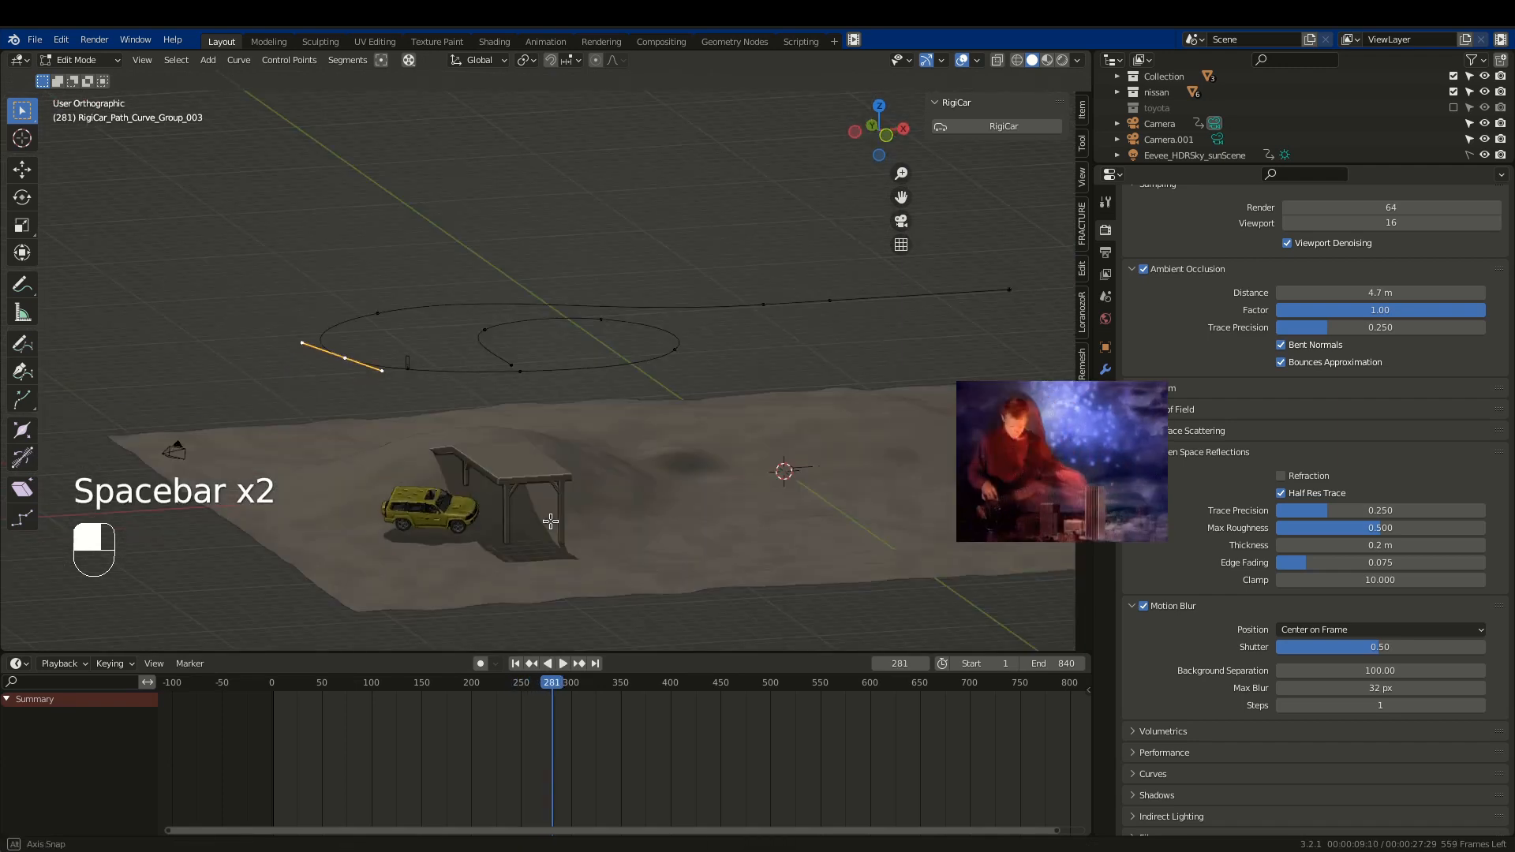
key(Tab)
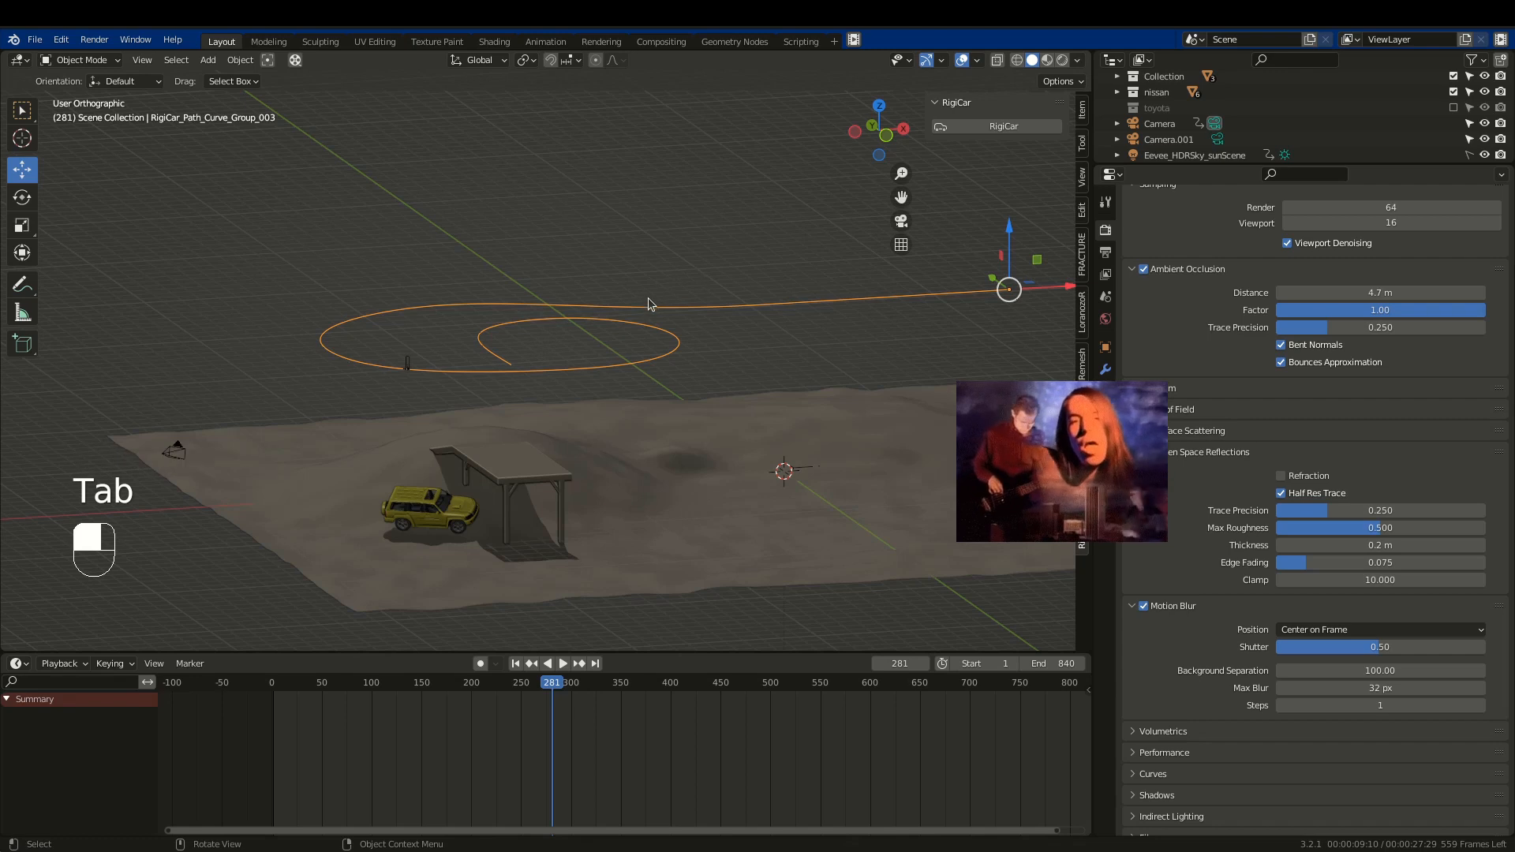
Lower the whole path curve about 5.7 m along the Z axis toward the terrain.
key(g)
key(z)
key(g)
right_click(582, 316)
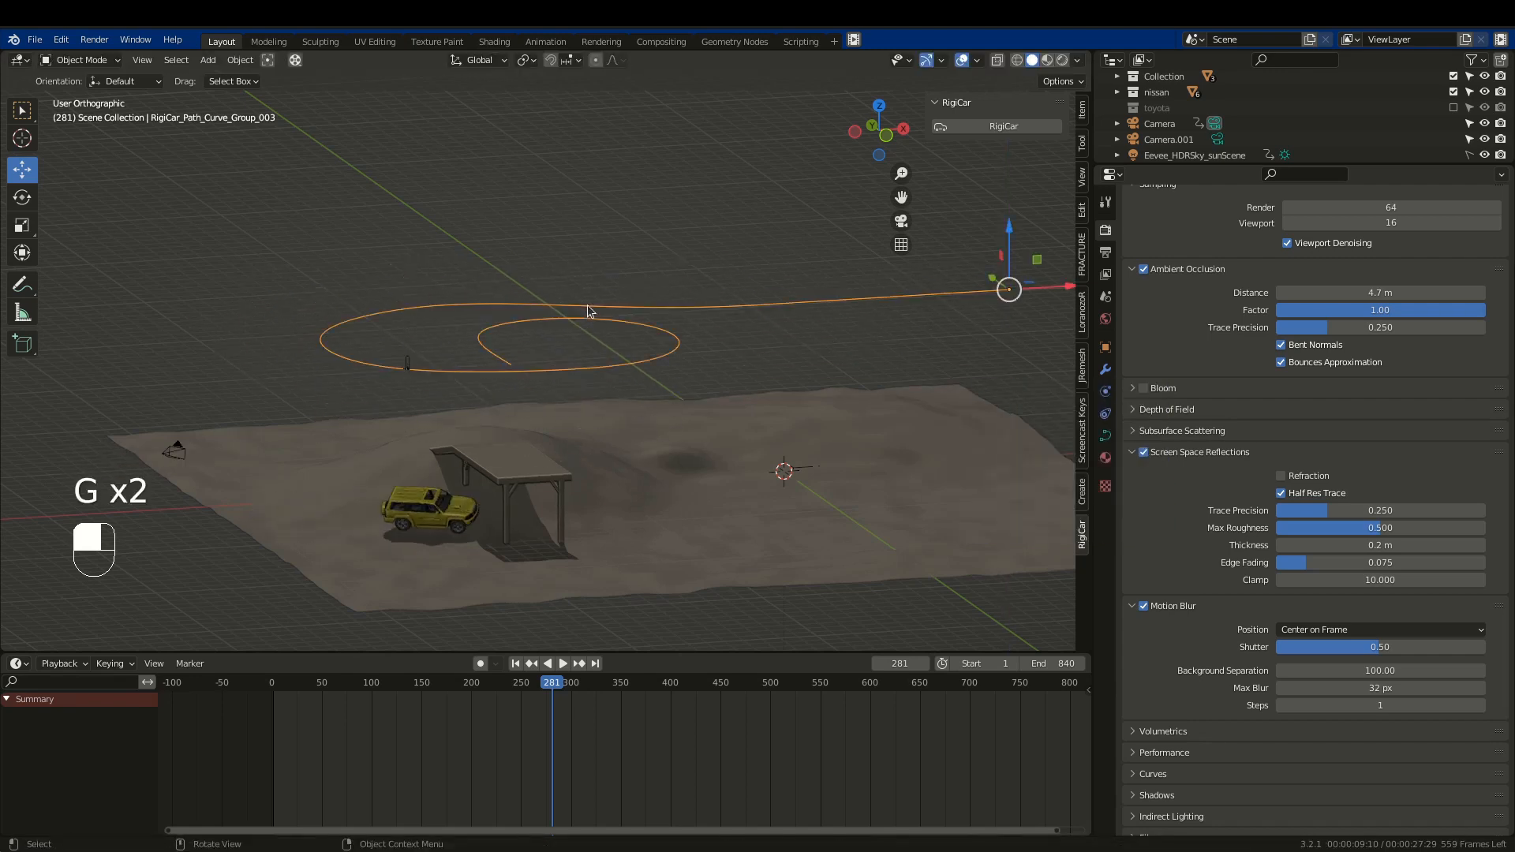
key(g)
key(z)
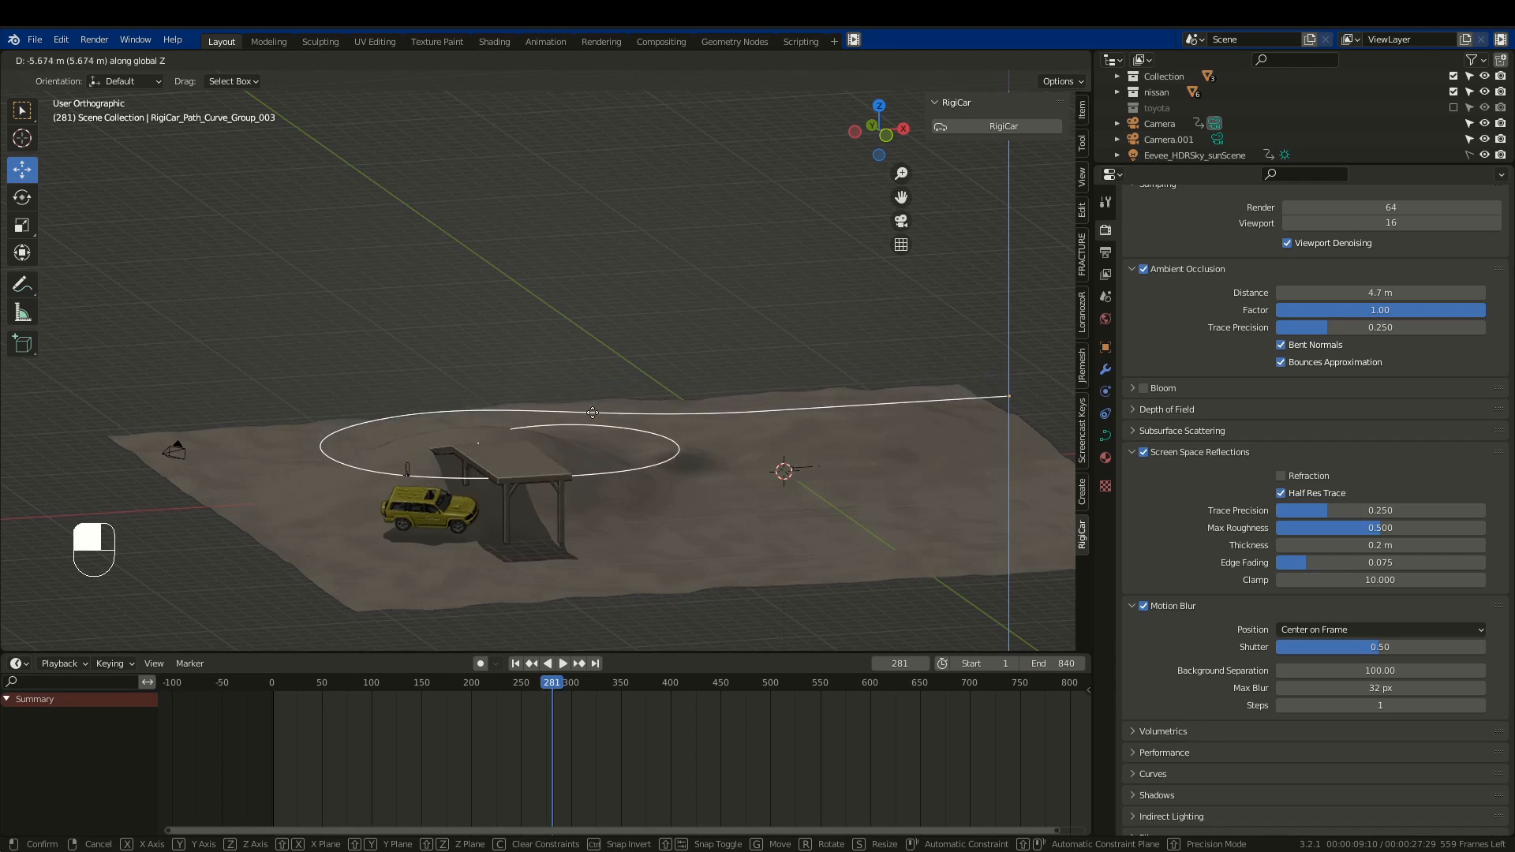
click(593, 413)
In Edit Mode, lower the curve's control point near the car about 0.94 m and tilt and lower the loop's −X point about 0.86 m.
key(Tab)
mouse_move(562, 481)
middle_down()
mouse_move(595, 473)
mouse_move(545, 482)
middle_up()
key(g)
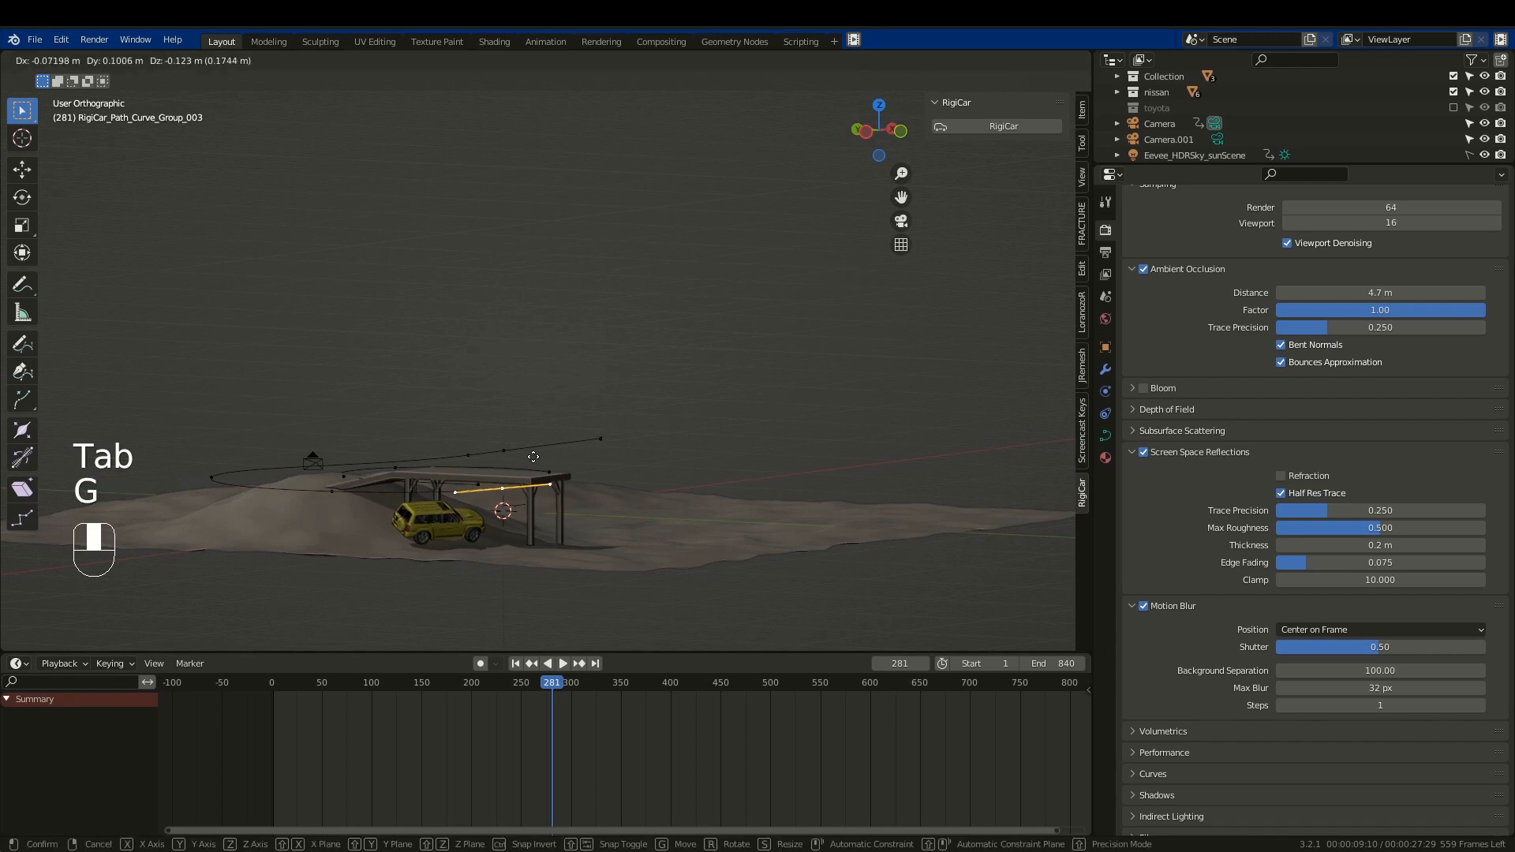
click(536, 472)
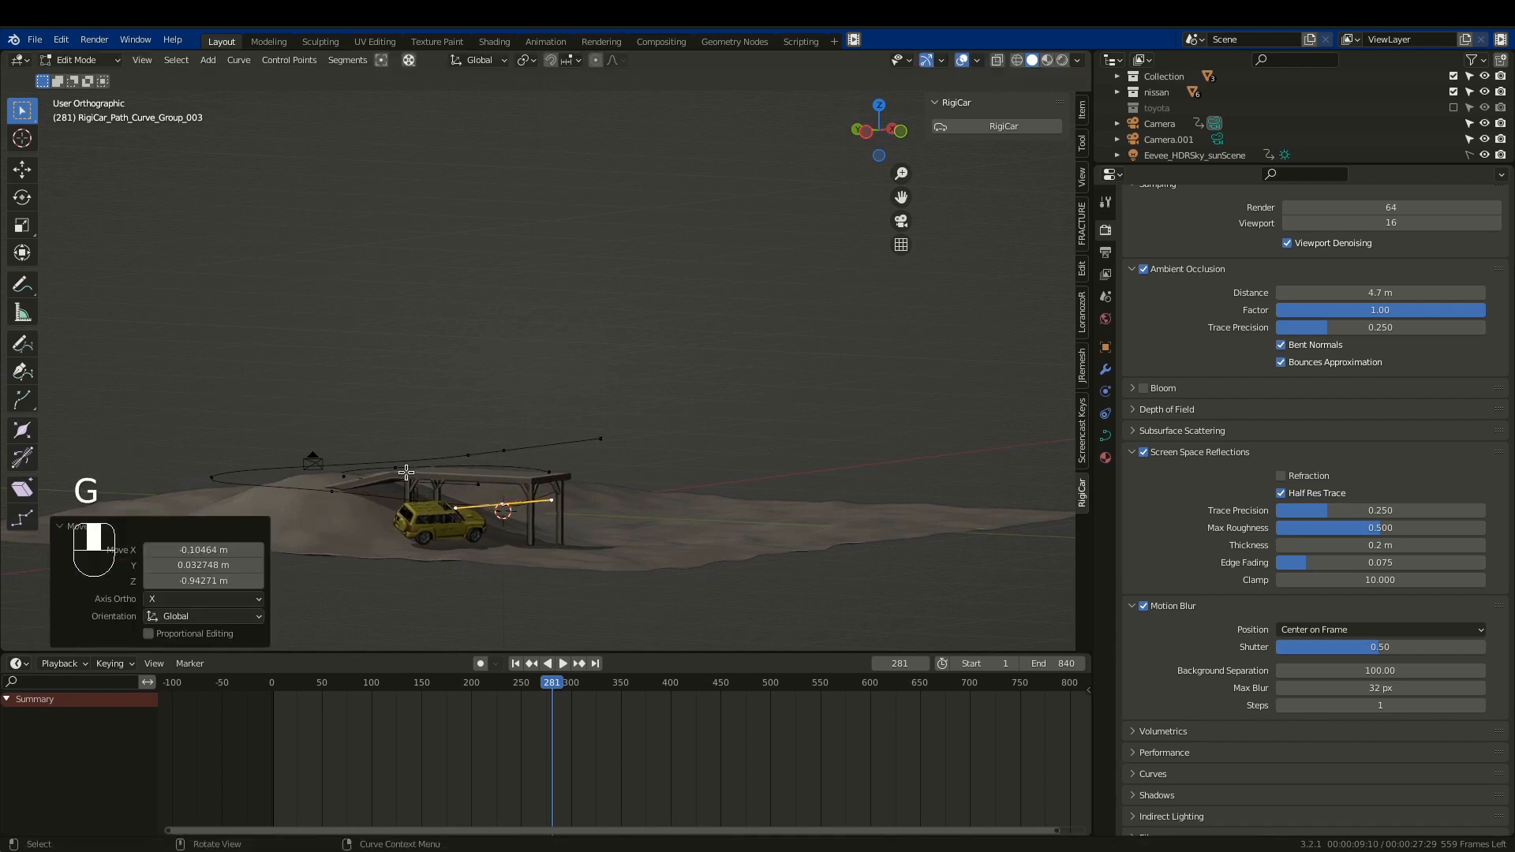
click(340, 494)
key(r)
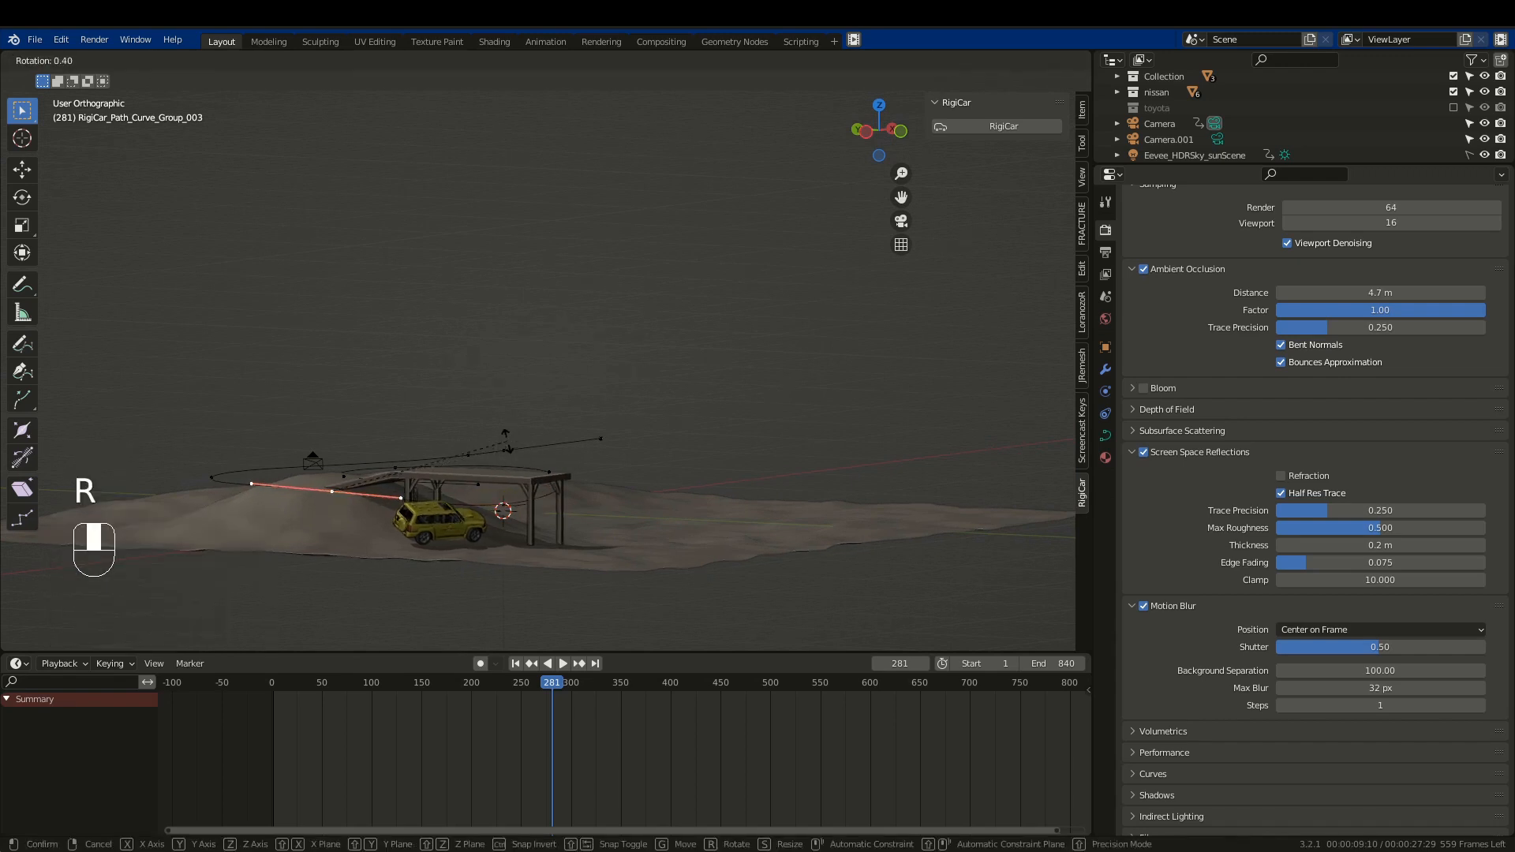
click(507, 442)
key(g)
click(495, 455)
Lower the loop's +X control point about 0.4 m and the control point in front of the ramp about 0.2 m.
middle_drag(517, 486, 473, 483)
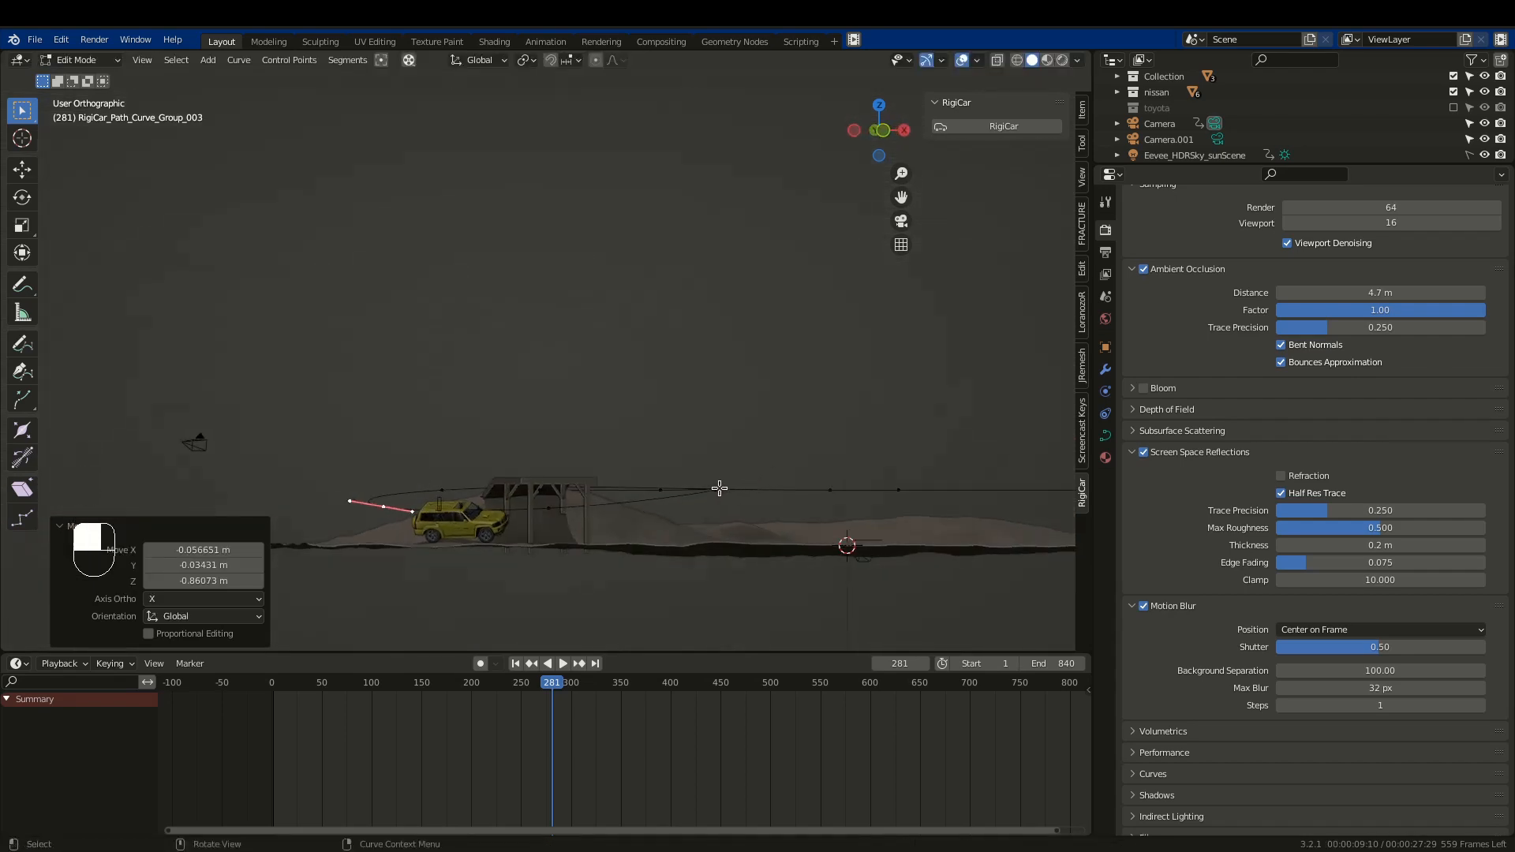
click(719, 488)
key(g)
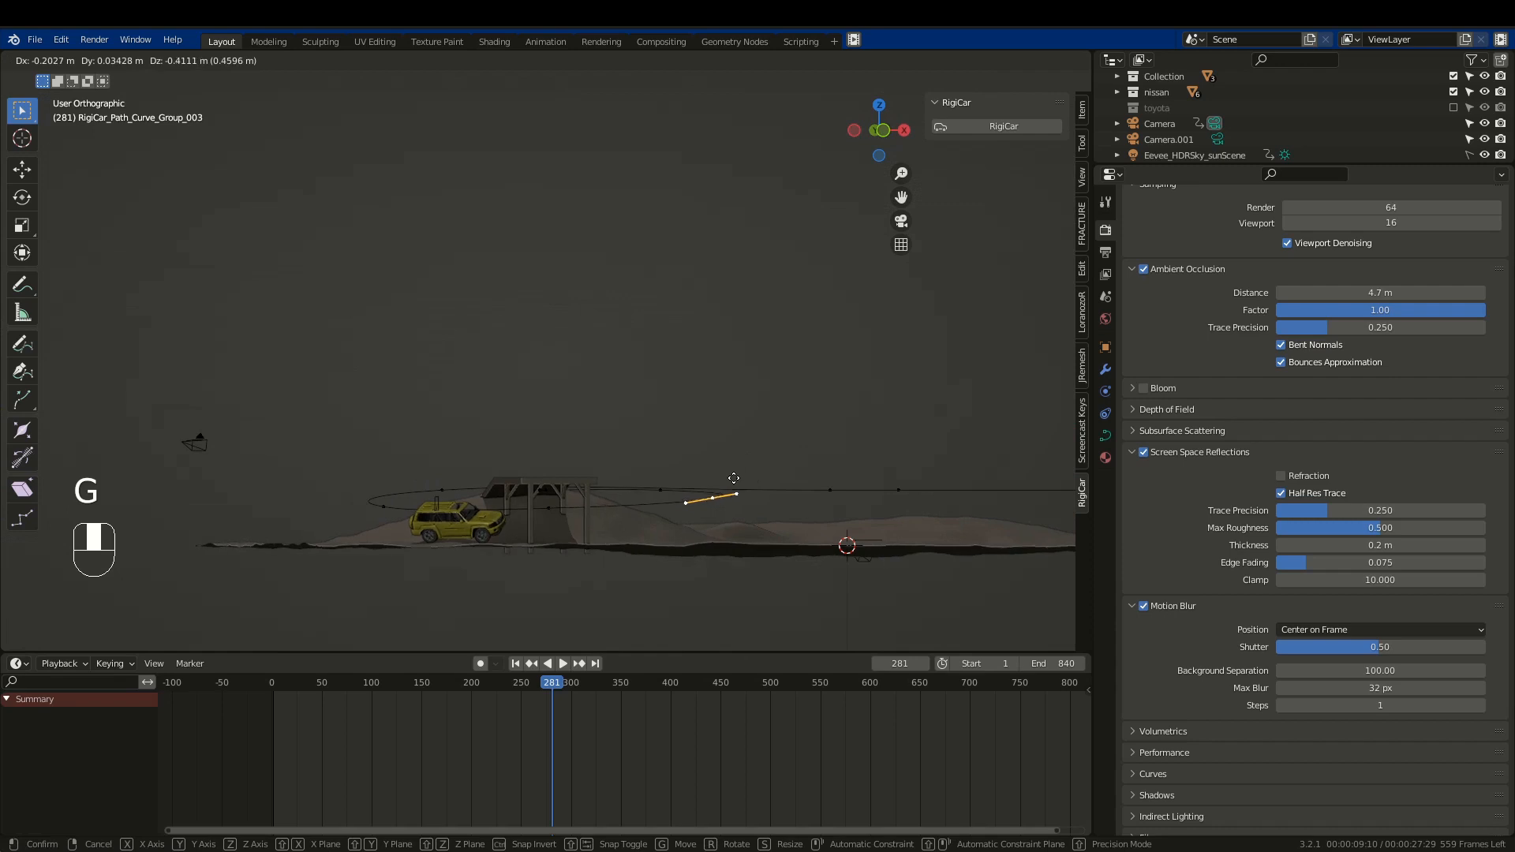
click(730, 479)
click(554, 508)
key(g)
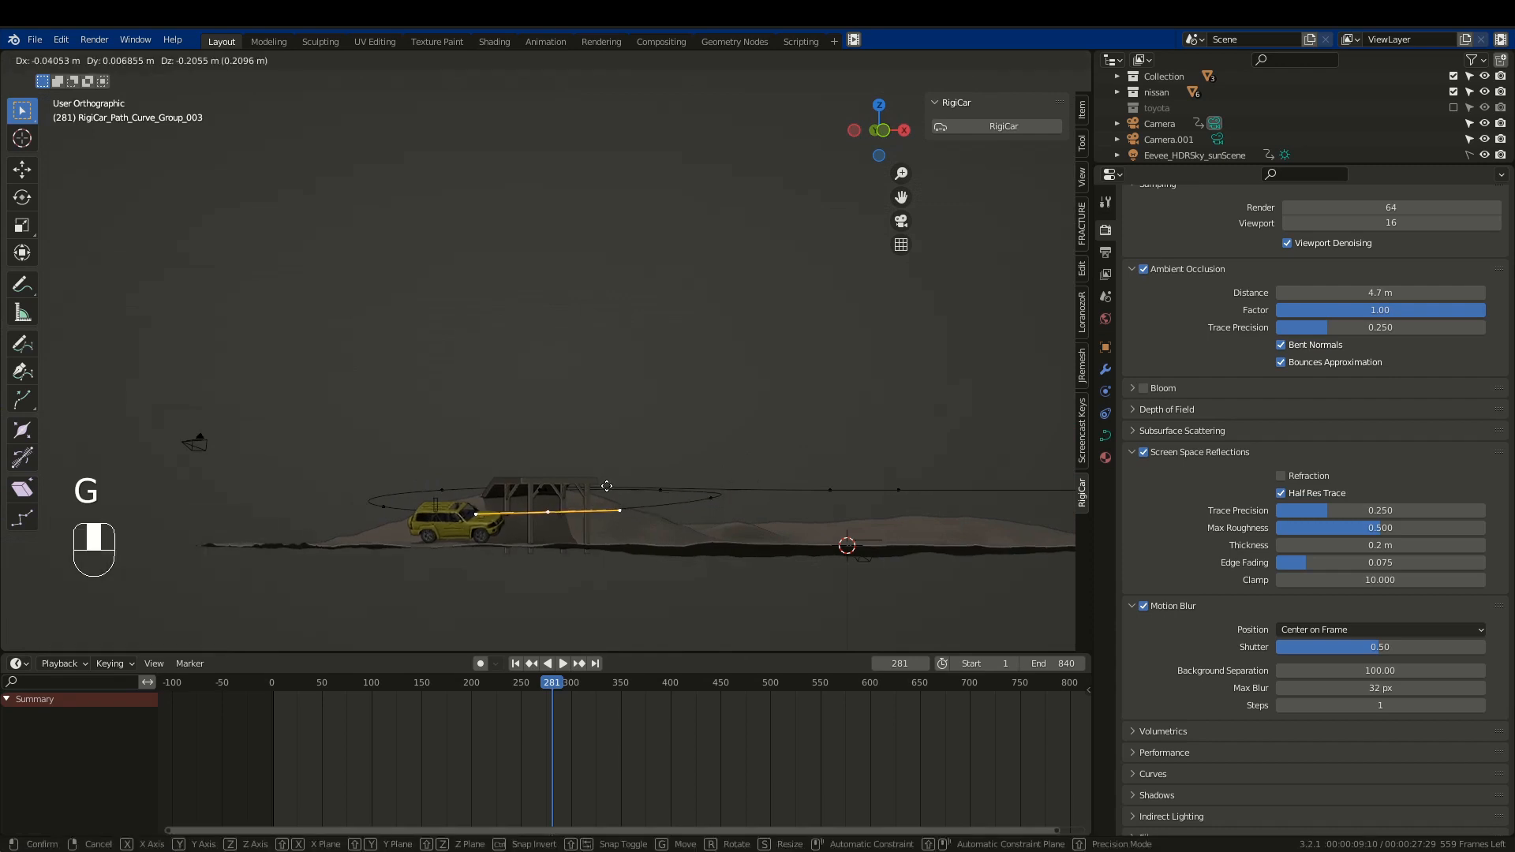
click(614, 485)
Raise the path curve's end control point above the ramp deck.
middle_drag(630, 476, 624, 509)
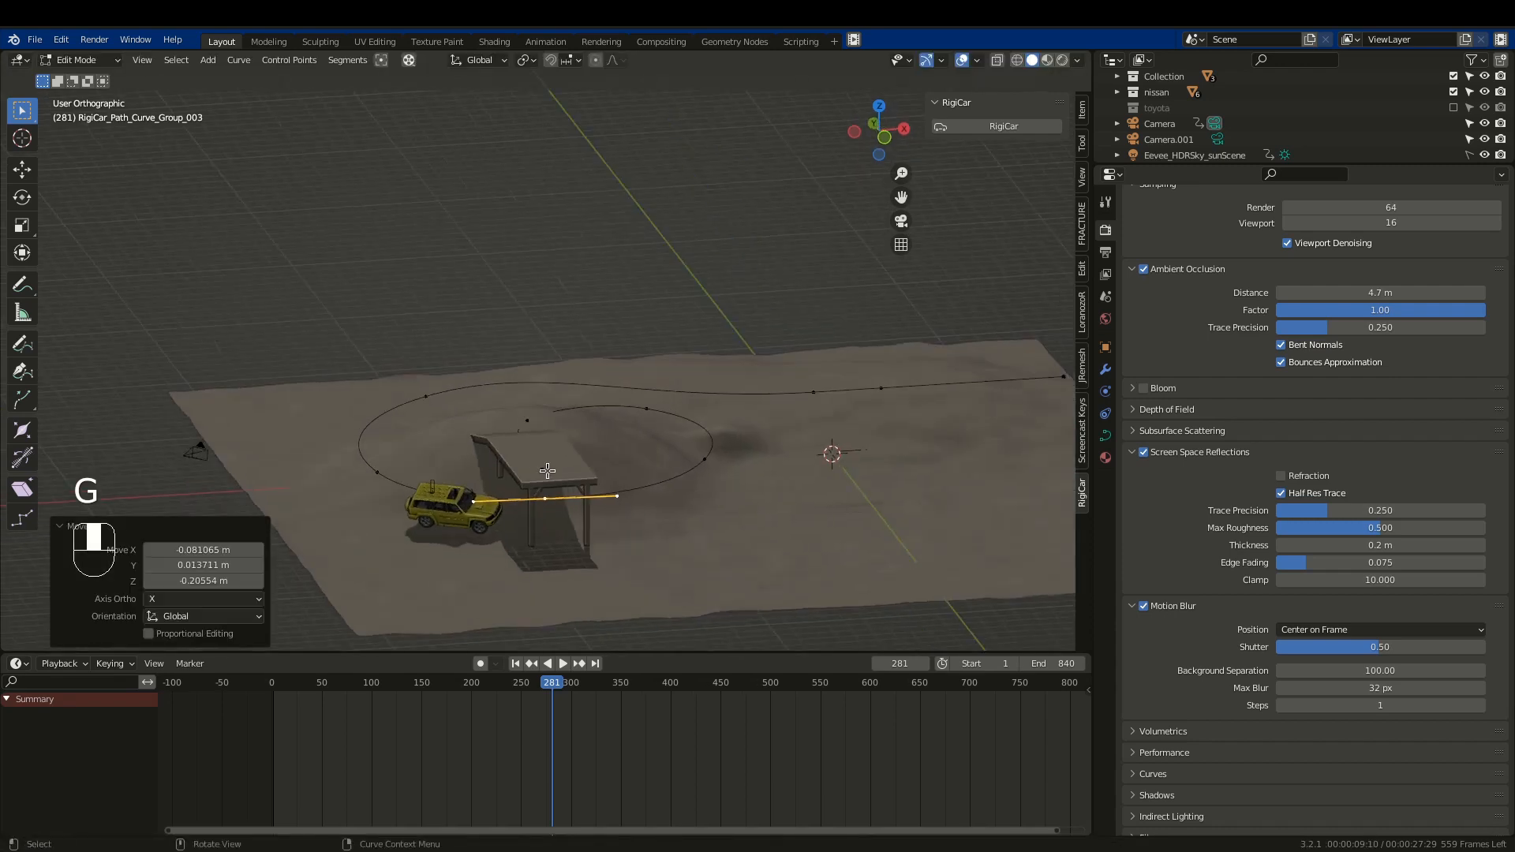
click(529, 447)
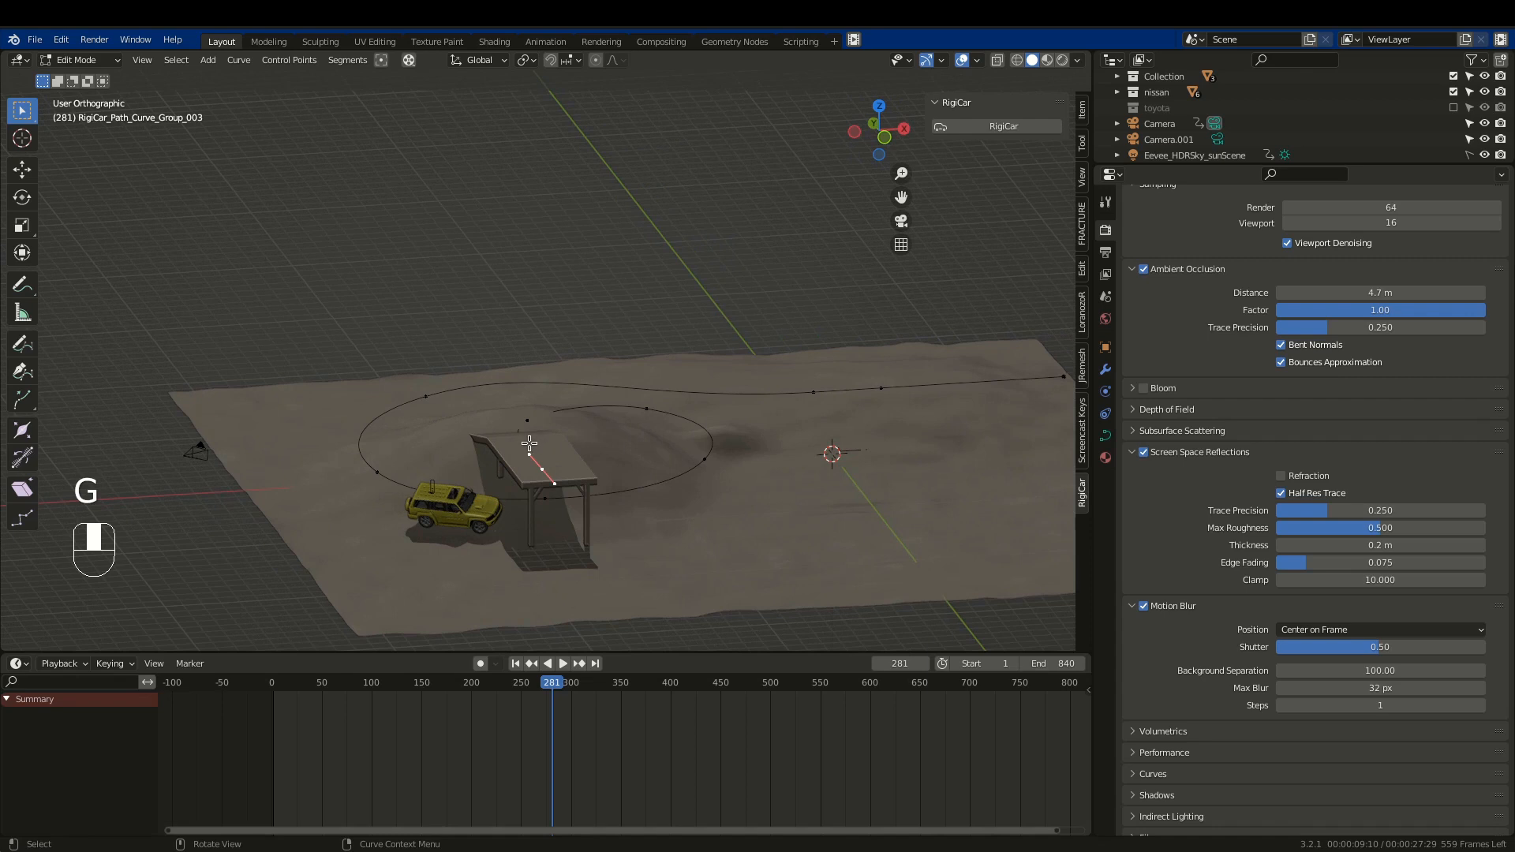
key(g)
right_click(588, 416)
key(g)
middle_drag(584, 416, 581, 414)
click(582, 392)
Raise the inner loop's control point behind the ramp and return the path curve to Object Mode.
click(648, 408)
middle_drag(693, 377, 684, 344)
key(g)
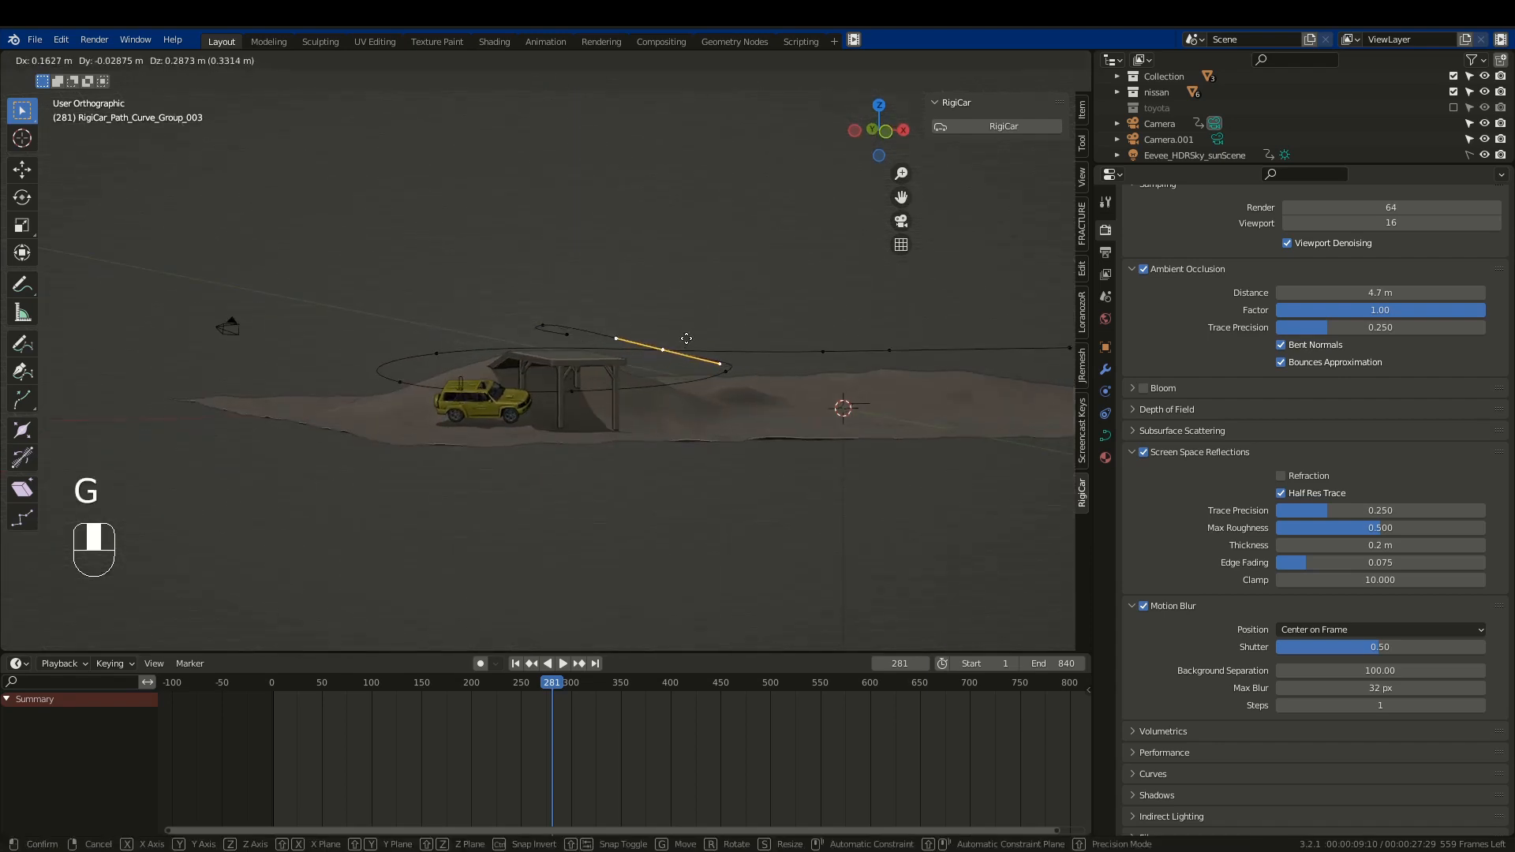
click(687, 330)
key(Tab)
Play the car's drive onto the ramp to frame 470, then replay the approach from before frame 198 to frame 252.
key(space)
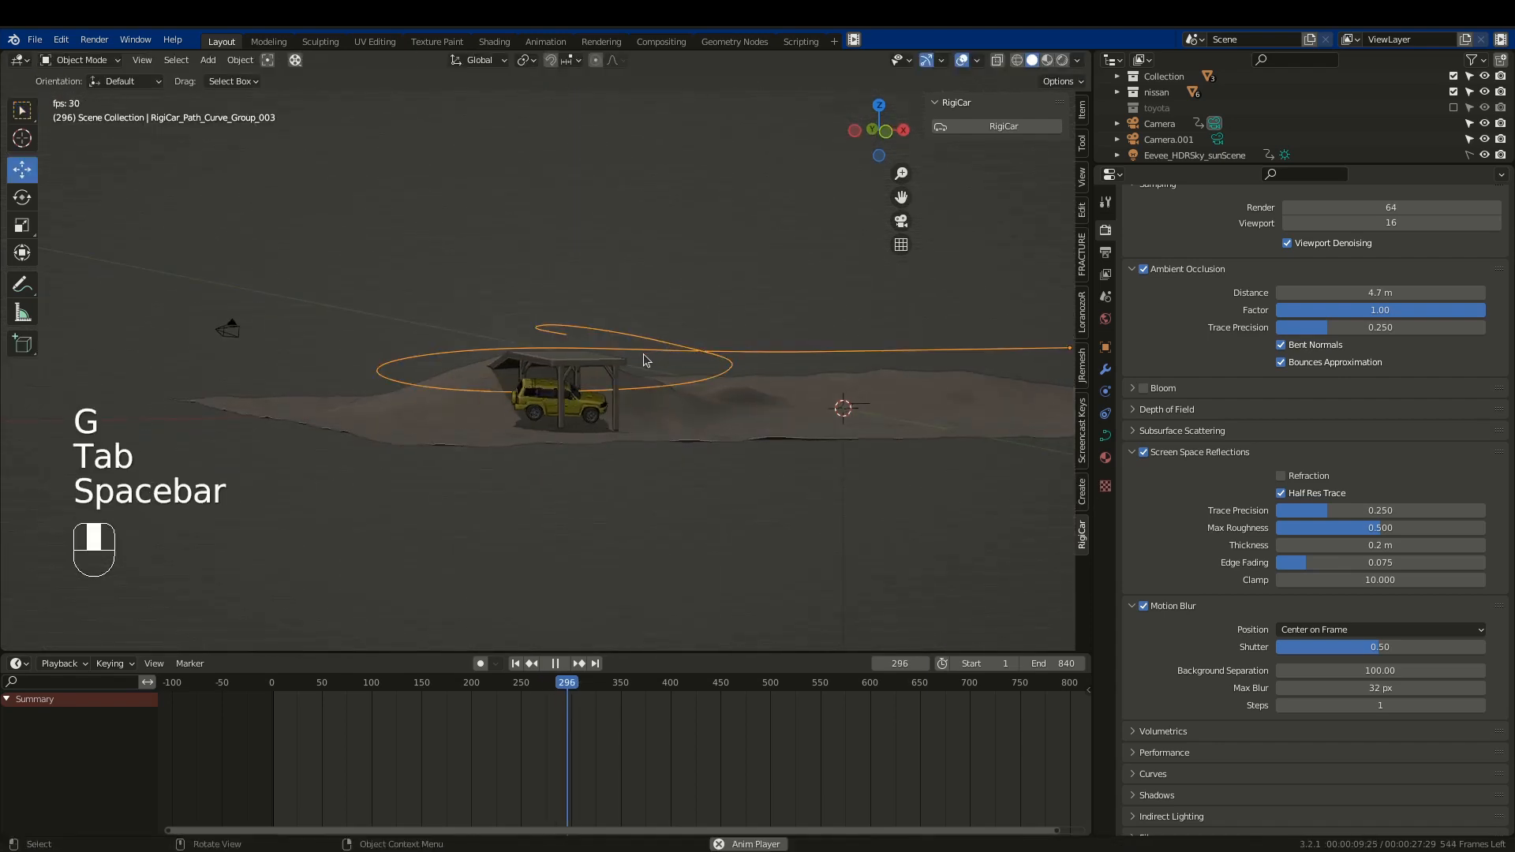
middle_drag(558, 392, 622, 411)
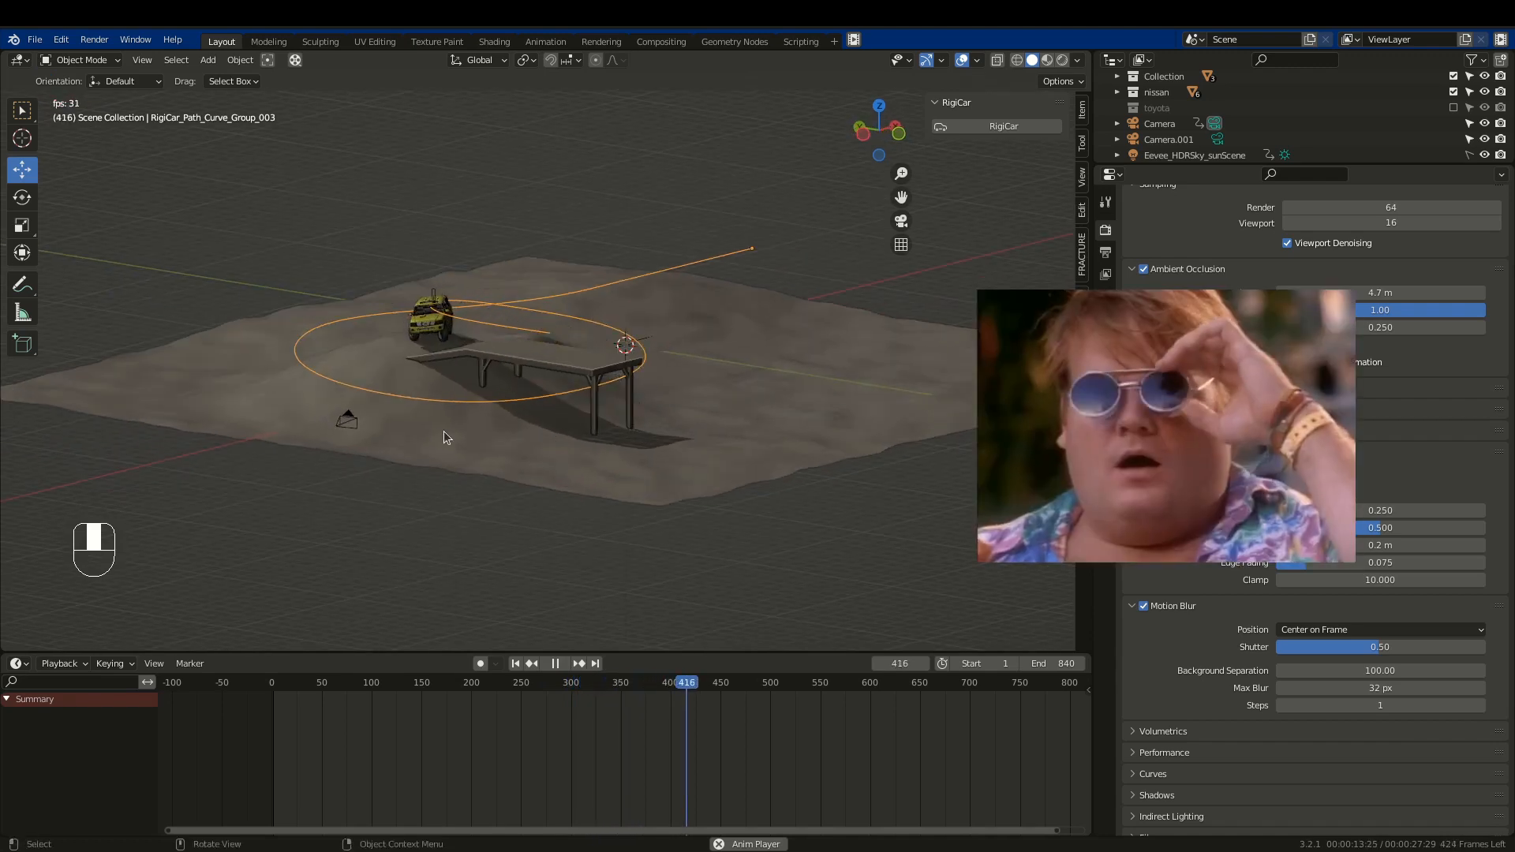
click(557, 666)
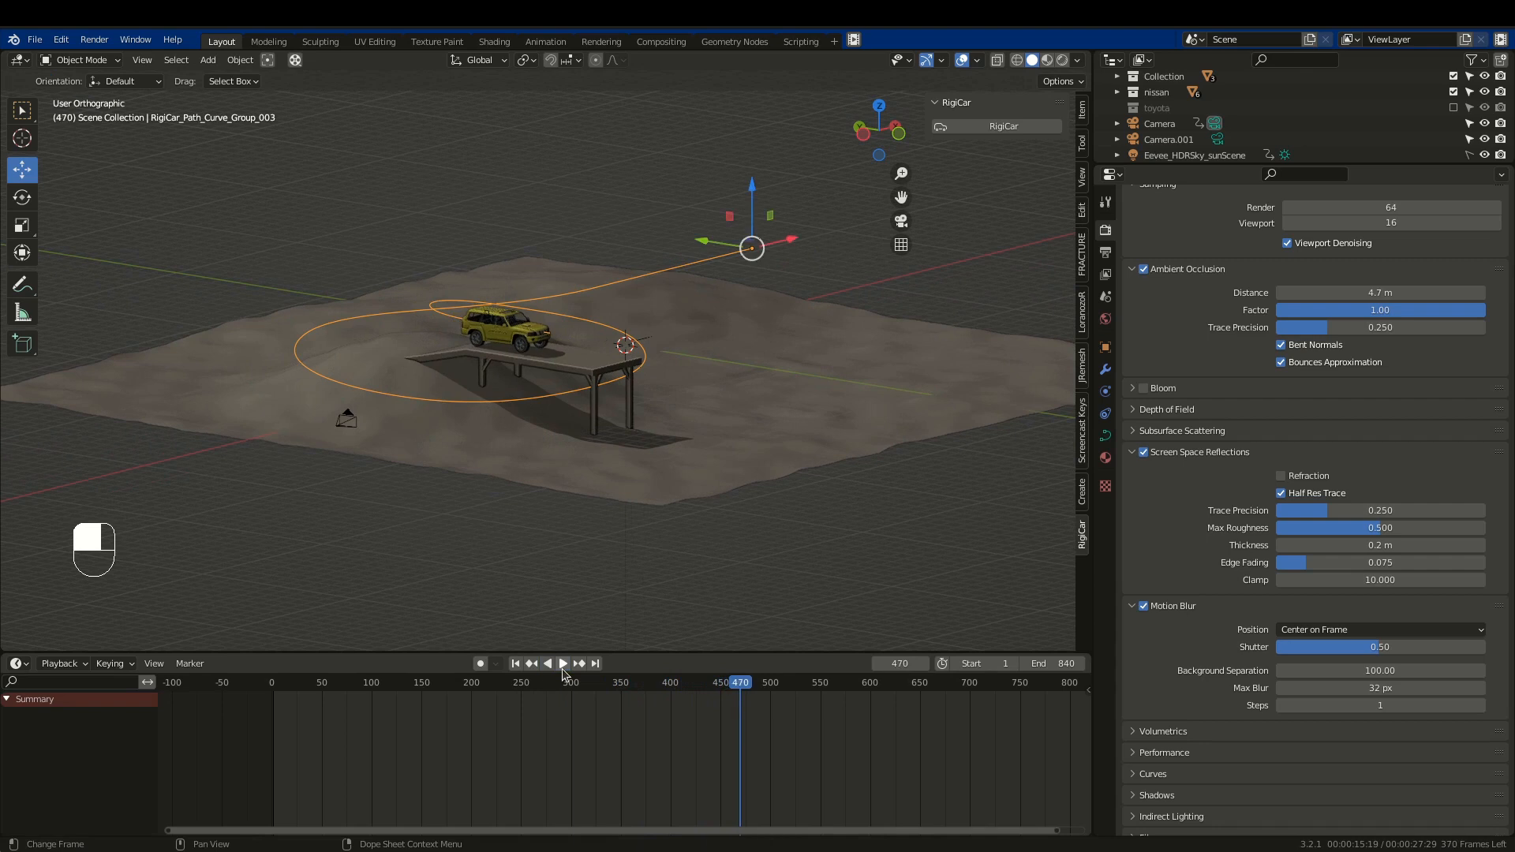
mouse_move(591, 686)
mouse_down()
mouse_move(515, 687)
mouse_move(565, 683)
mouse_up()
key(space)
middle_drag(589, 501, 477, 557)
click(456, 683)
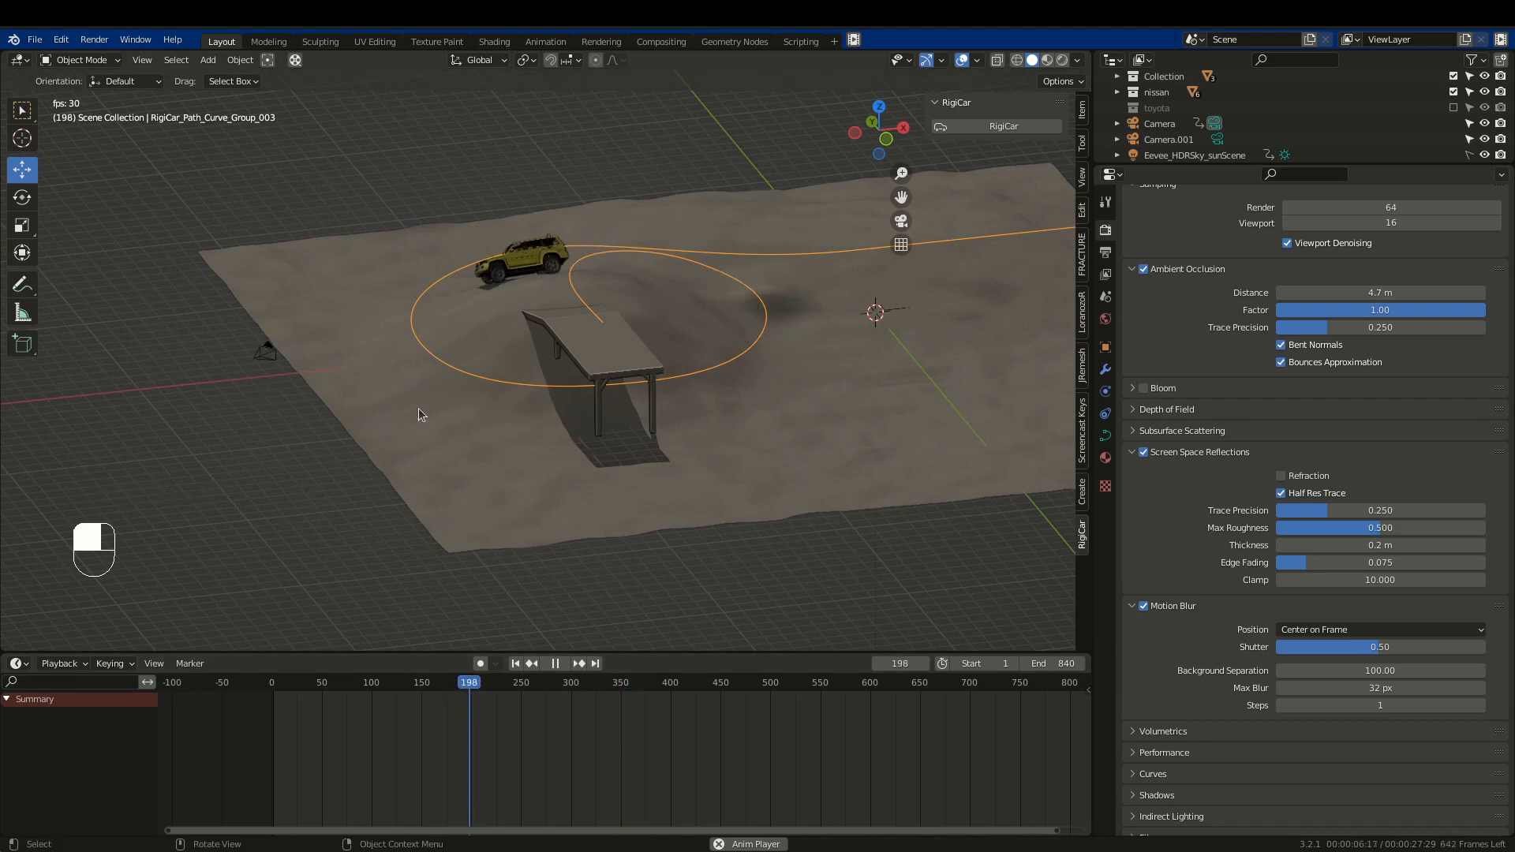
key(space)
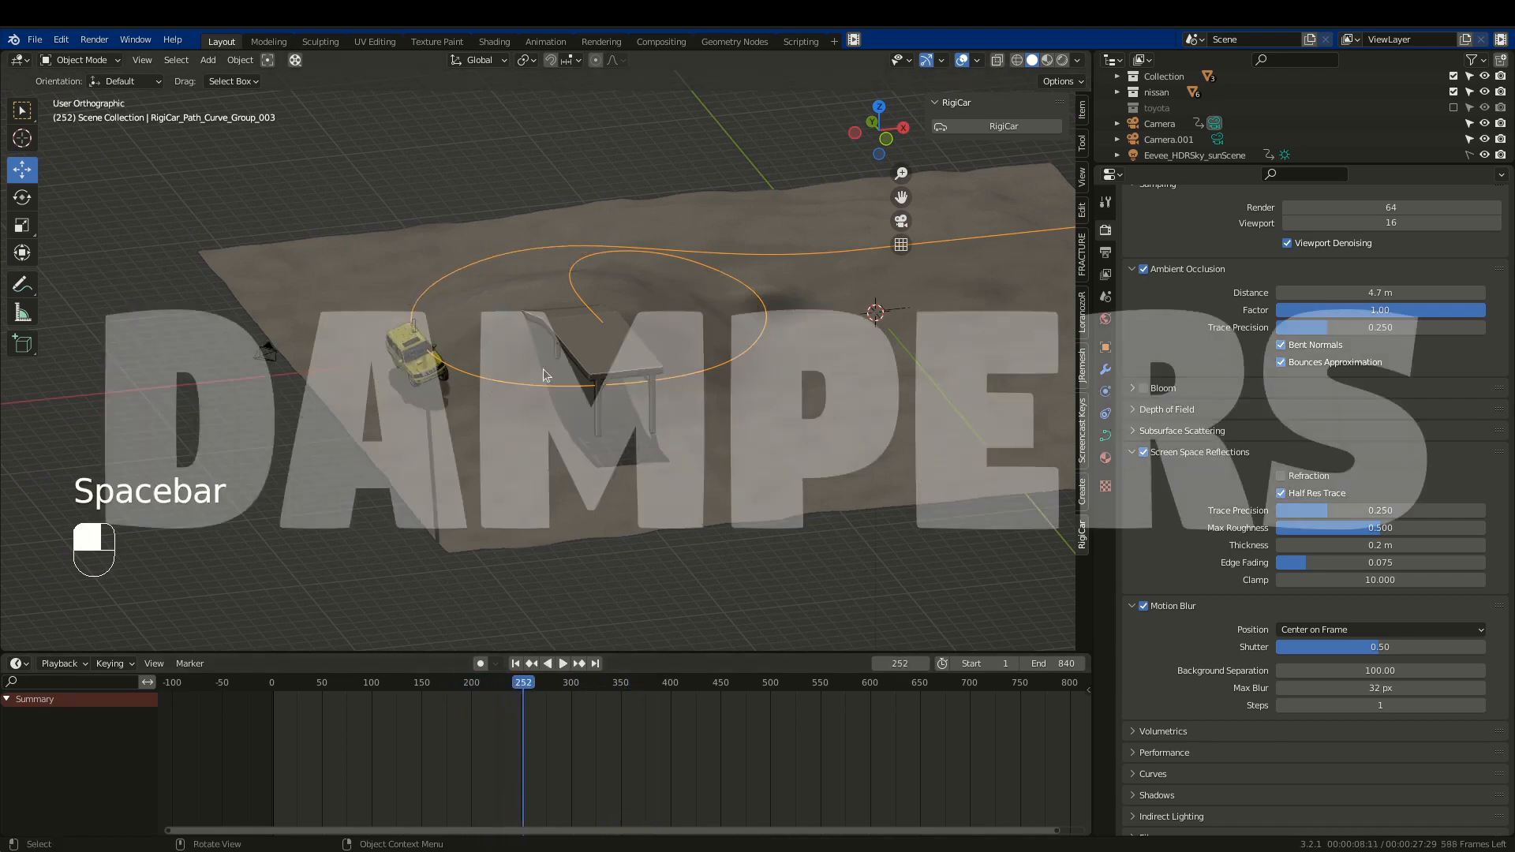
Select the car body, enable Dampers on its rig and play the animation through to the ramp.
click(421, 344)
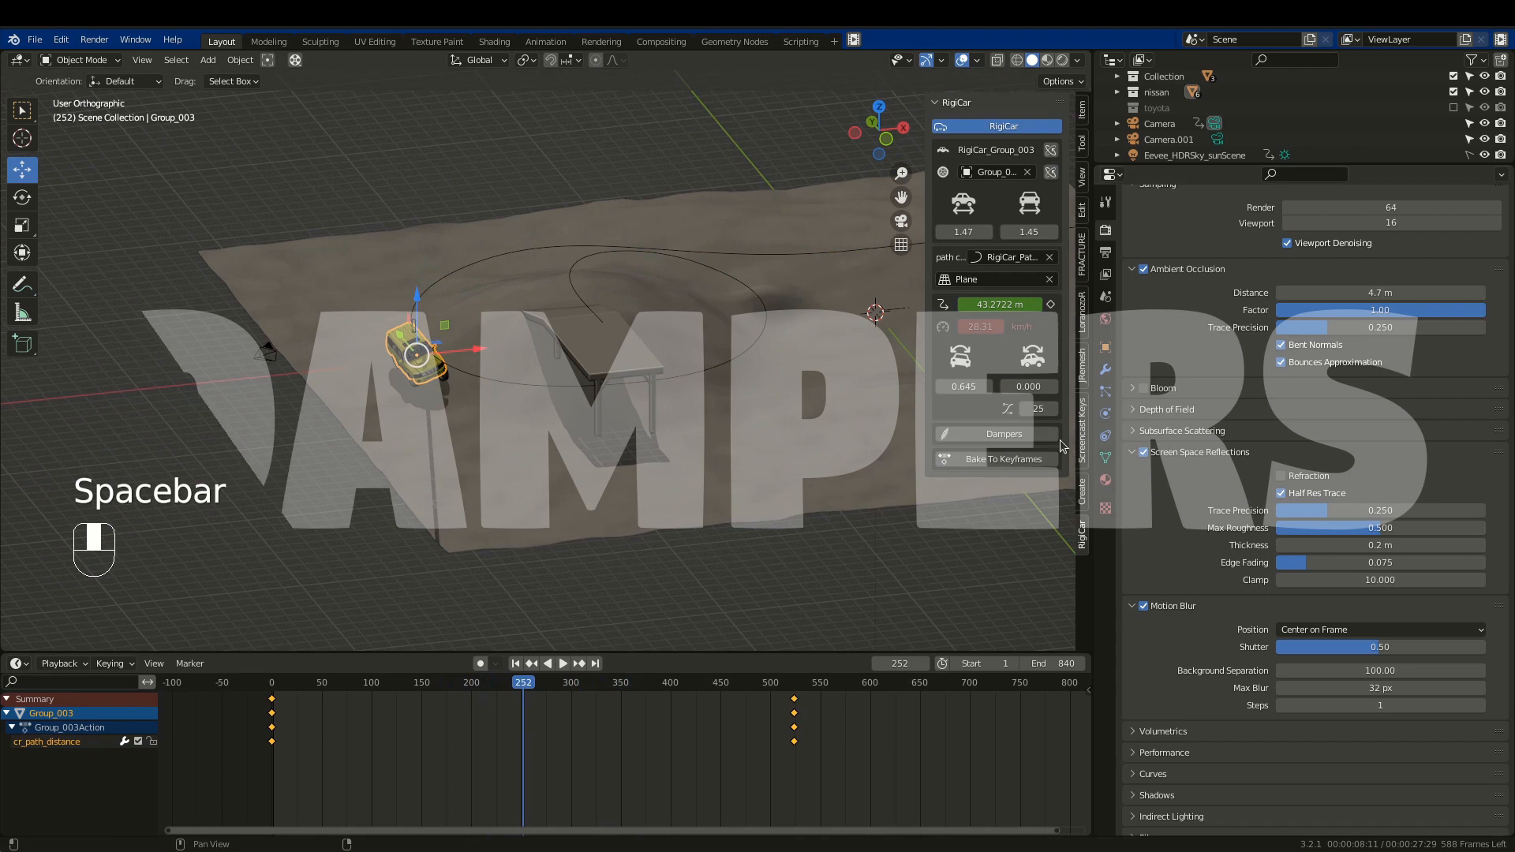
click(1002, 434)
key(space)
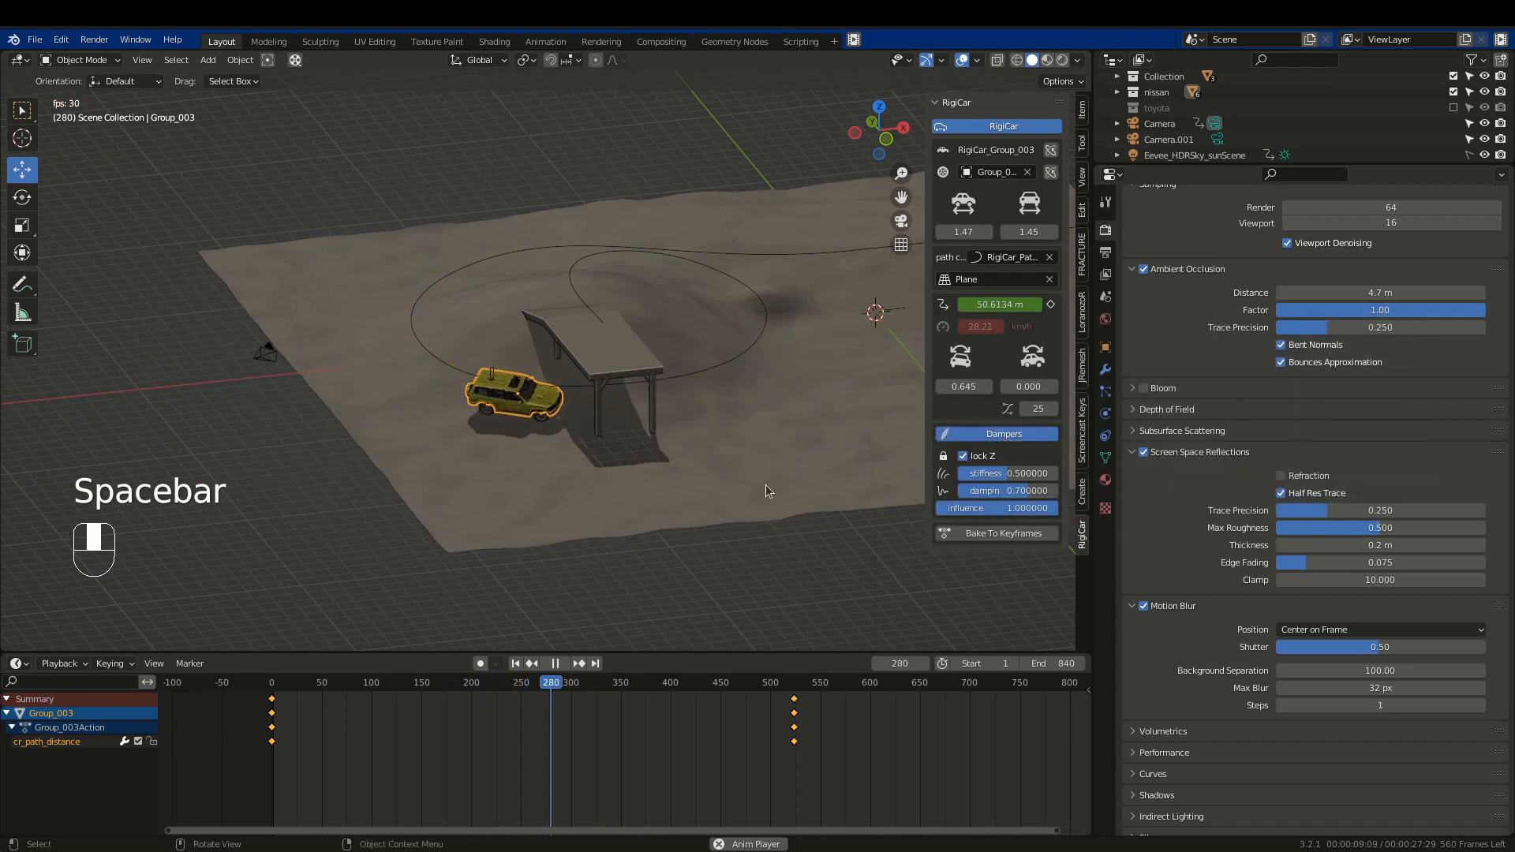
shift+middle_drag(711, 359, 660, 345)
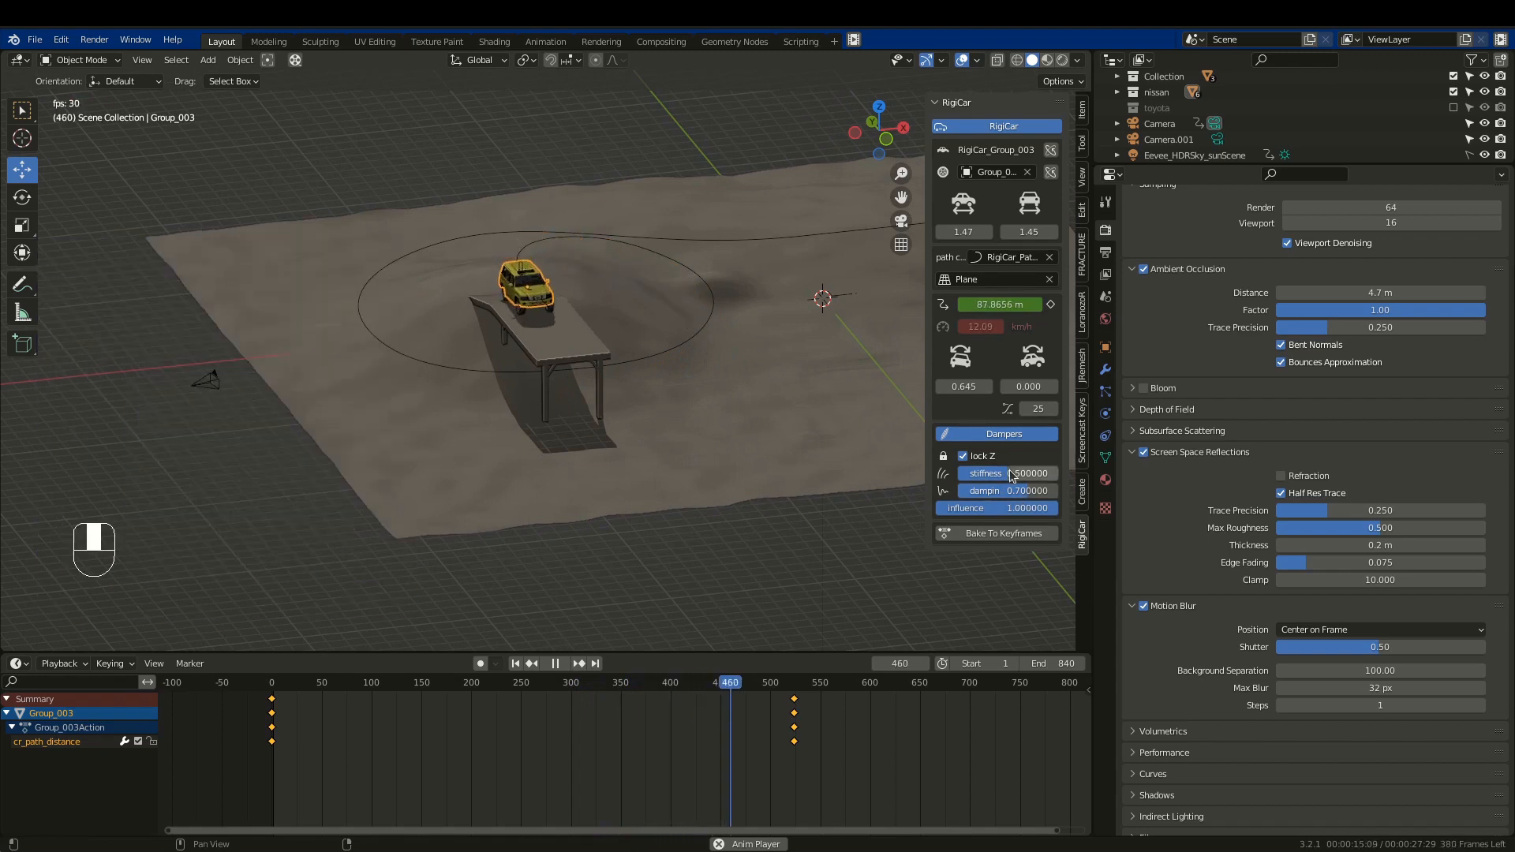
middle_drag(687, 426, 587, 263)
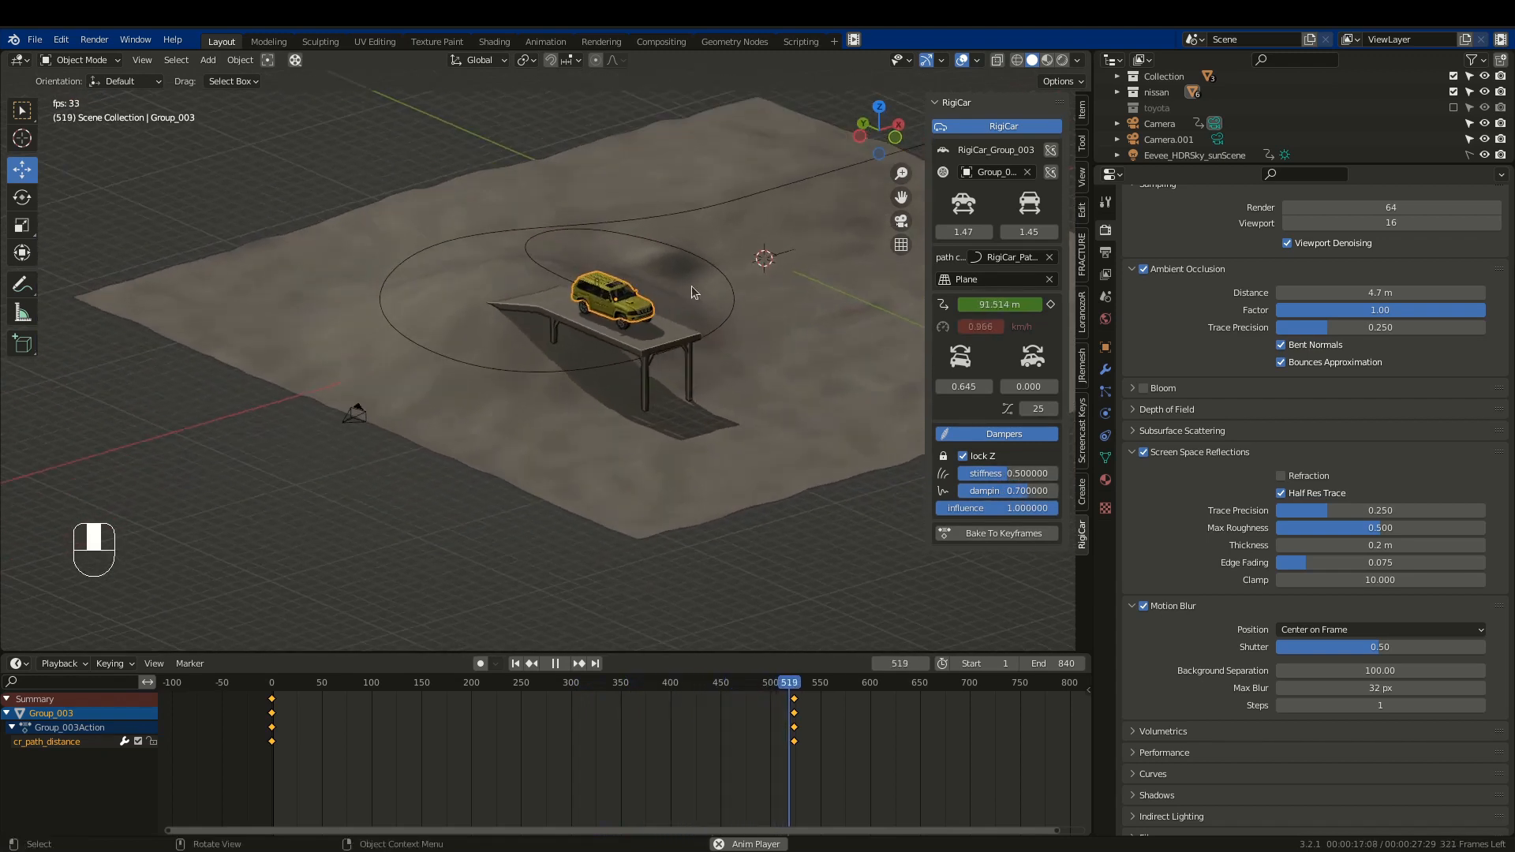
Set the rig's dimension value beside 1.47 to 1.62 and stop the playback.
scroll(687, 304, up, 3)
middle_drag(673, 321, 562, 309)
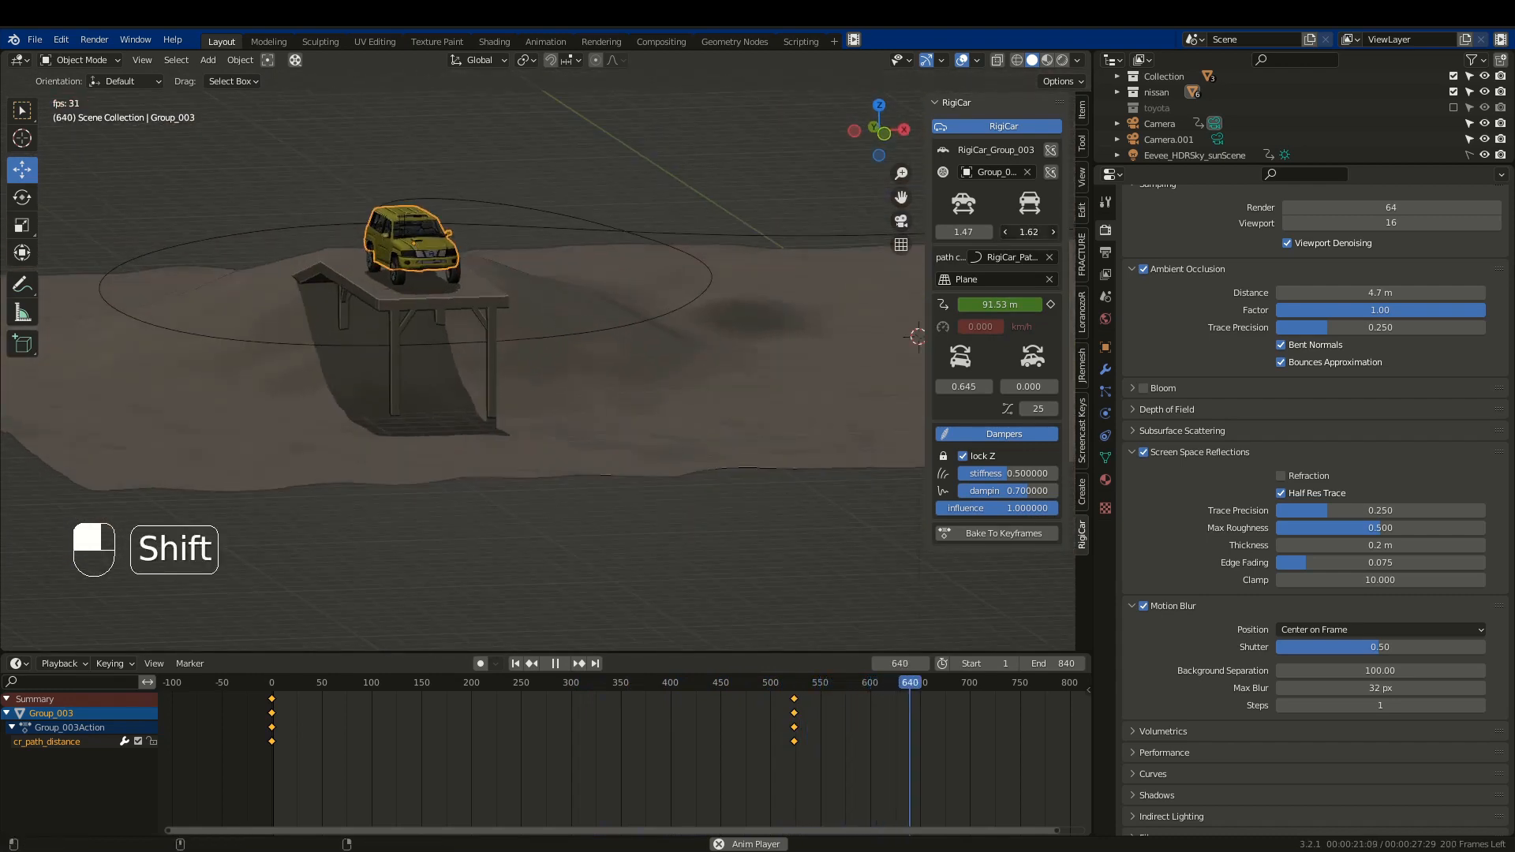
middle_drag(442, 296, 557, 243)
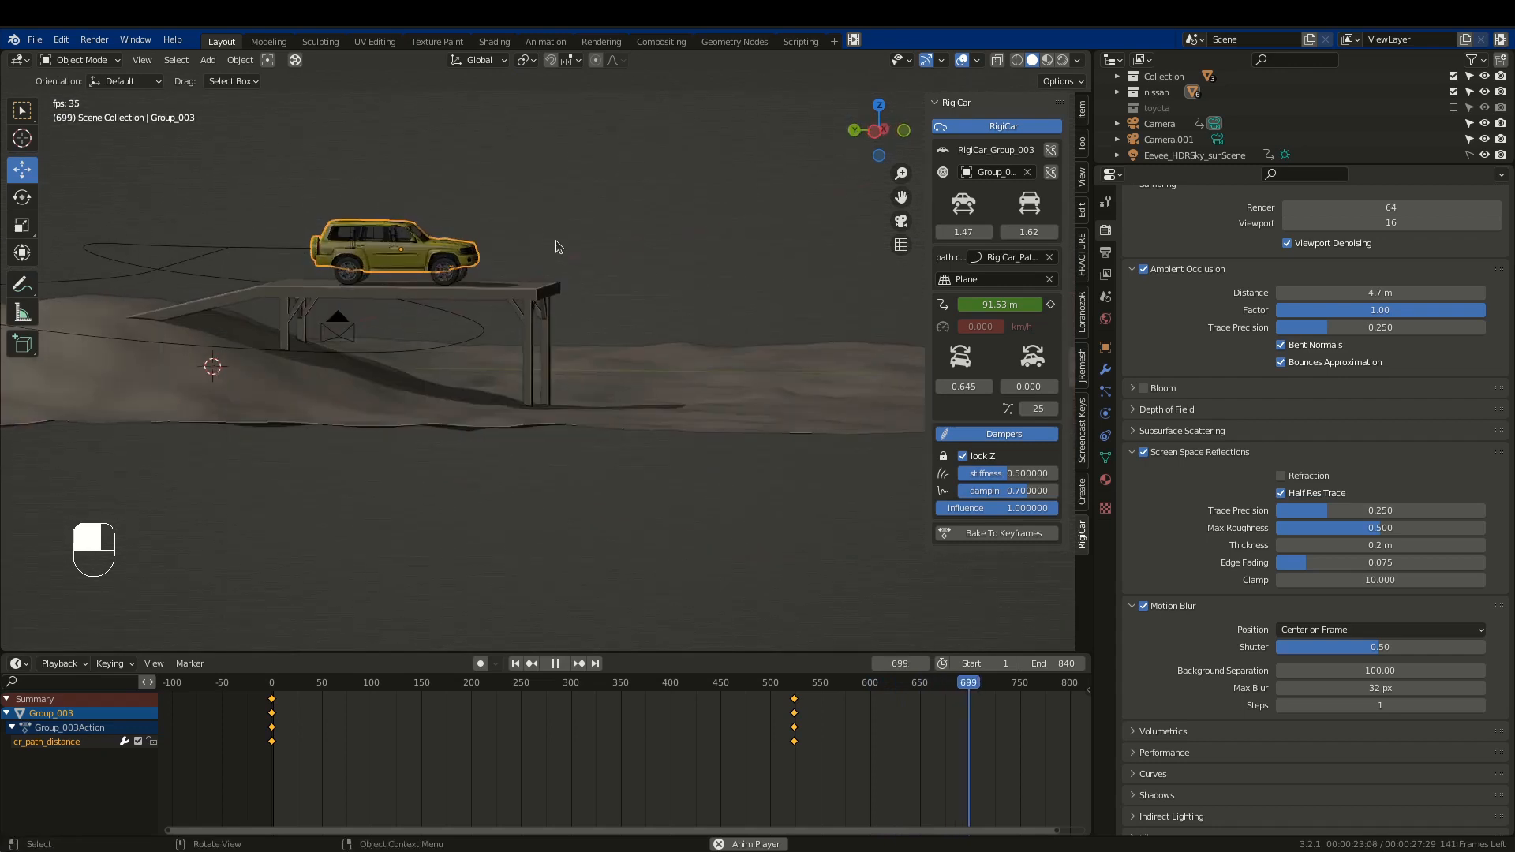
key(space)
Replay the animation from near the start to examine the damped car's motion, stopping at frame 502 on the ramp.
scroll(417, 273, up, 2)
scroll(417, 273, up, 2)
drag(386, 169, 405, 176)
key(space)
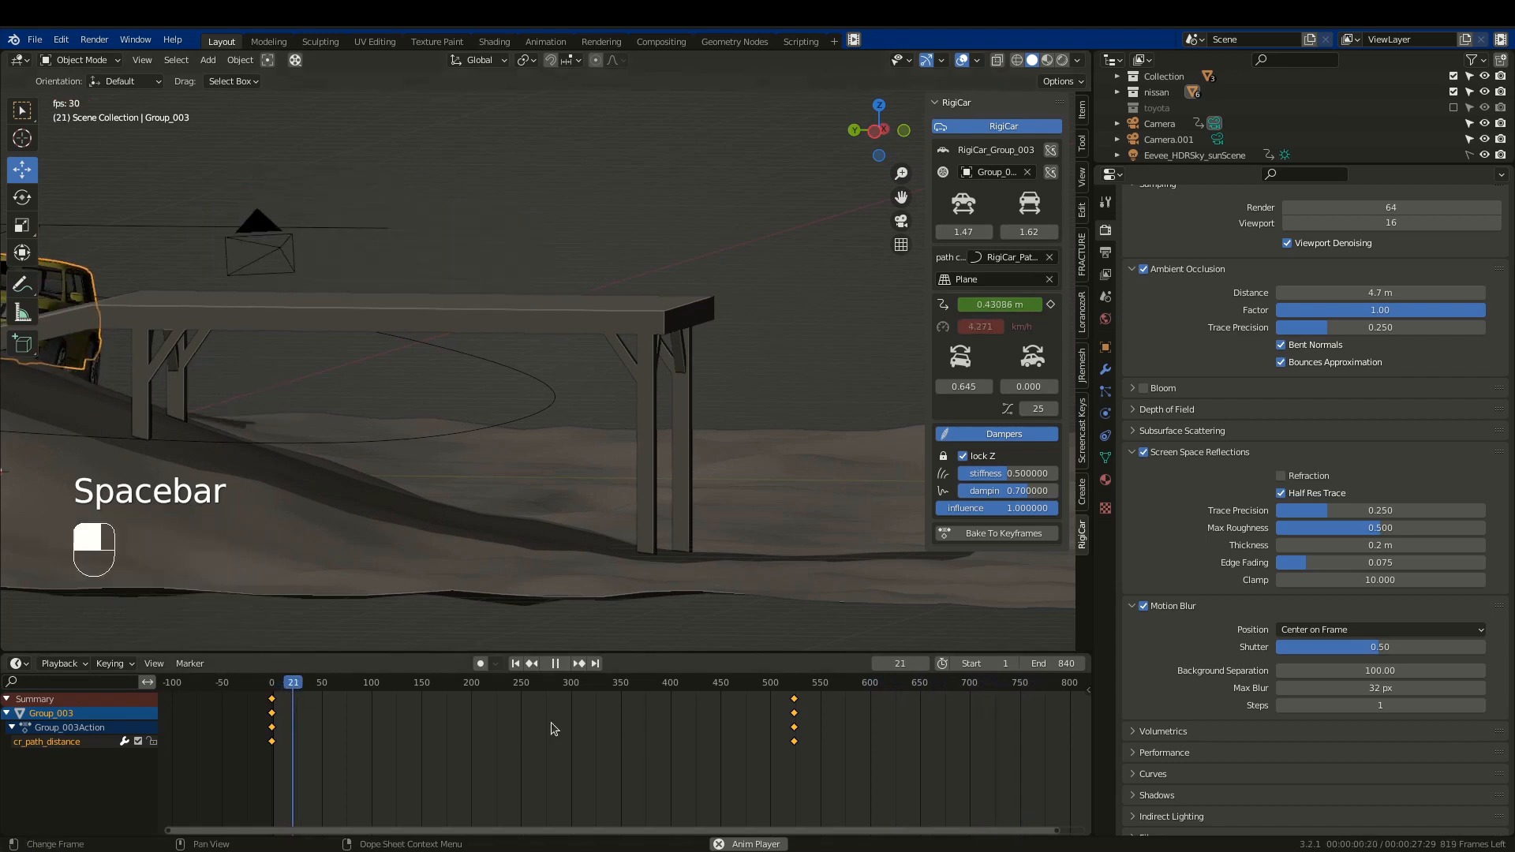
mouse_move(501, 400)
middle_down()
mouse_move(351, 380)
mouse_move(552, 399)
mouse_move(463, 385)
mouse_move(486, 378)
middle_up()
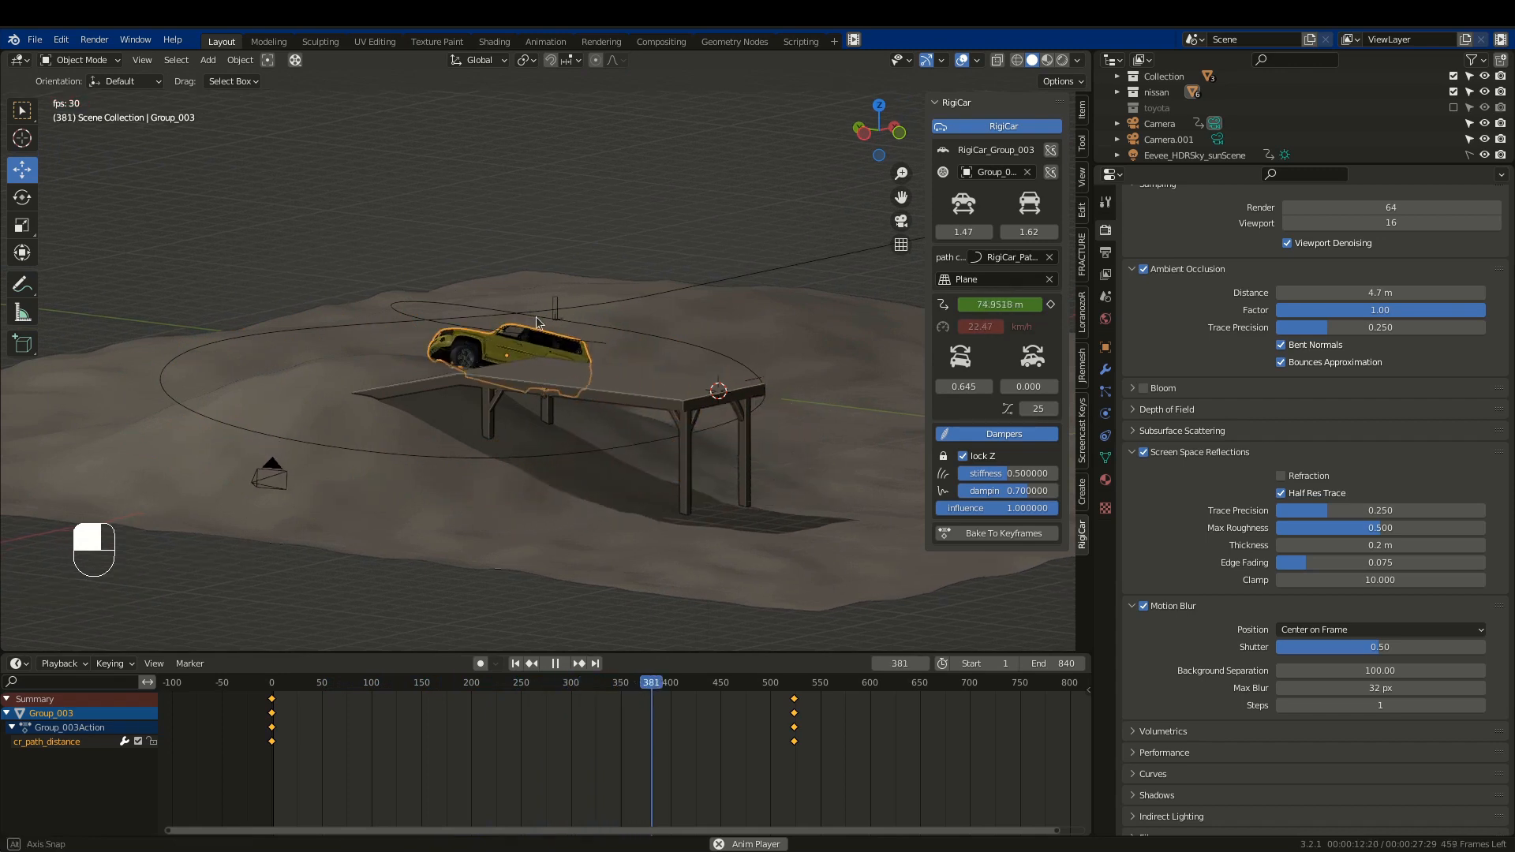
middle_drag(548, 320, 505, 332)
shift+middle_drag(369, 419, 433, 440)
key(space)
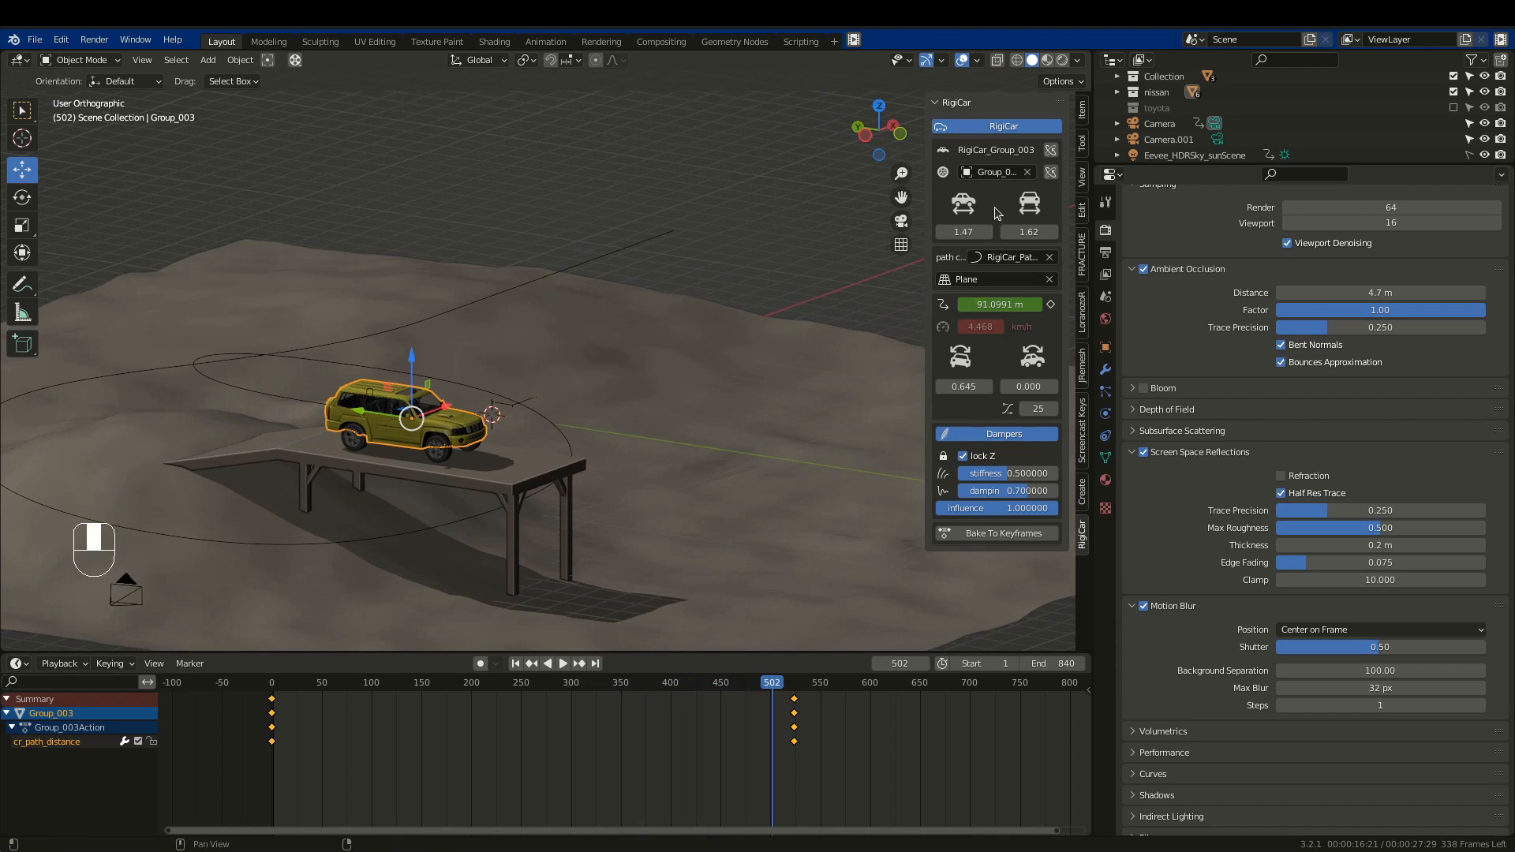
Select the car's front wheel object and reselect the car body.
click(439, 455)
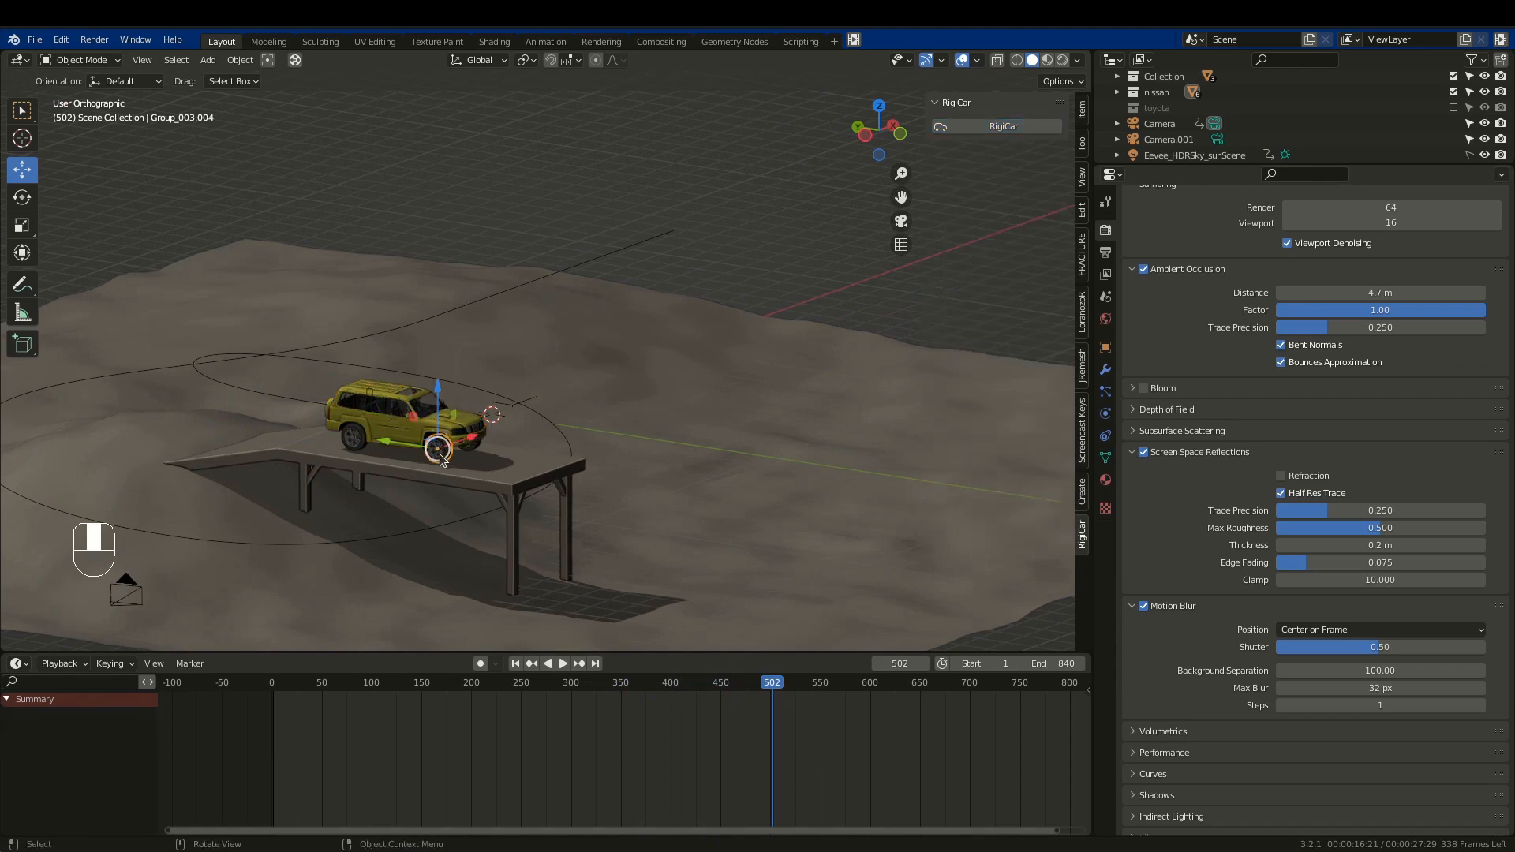
click(440, 448)
click(440, 448)
click(388, 405)
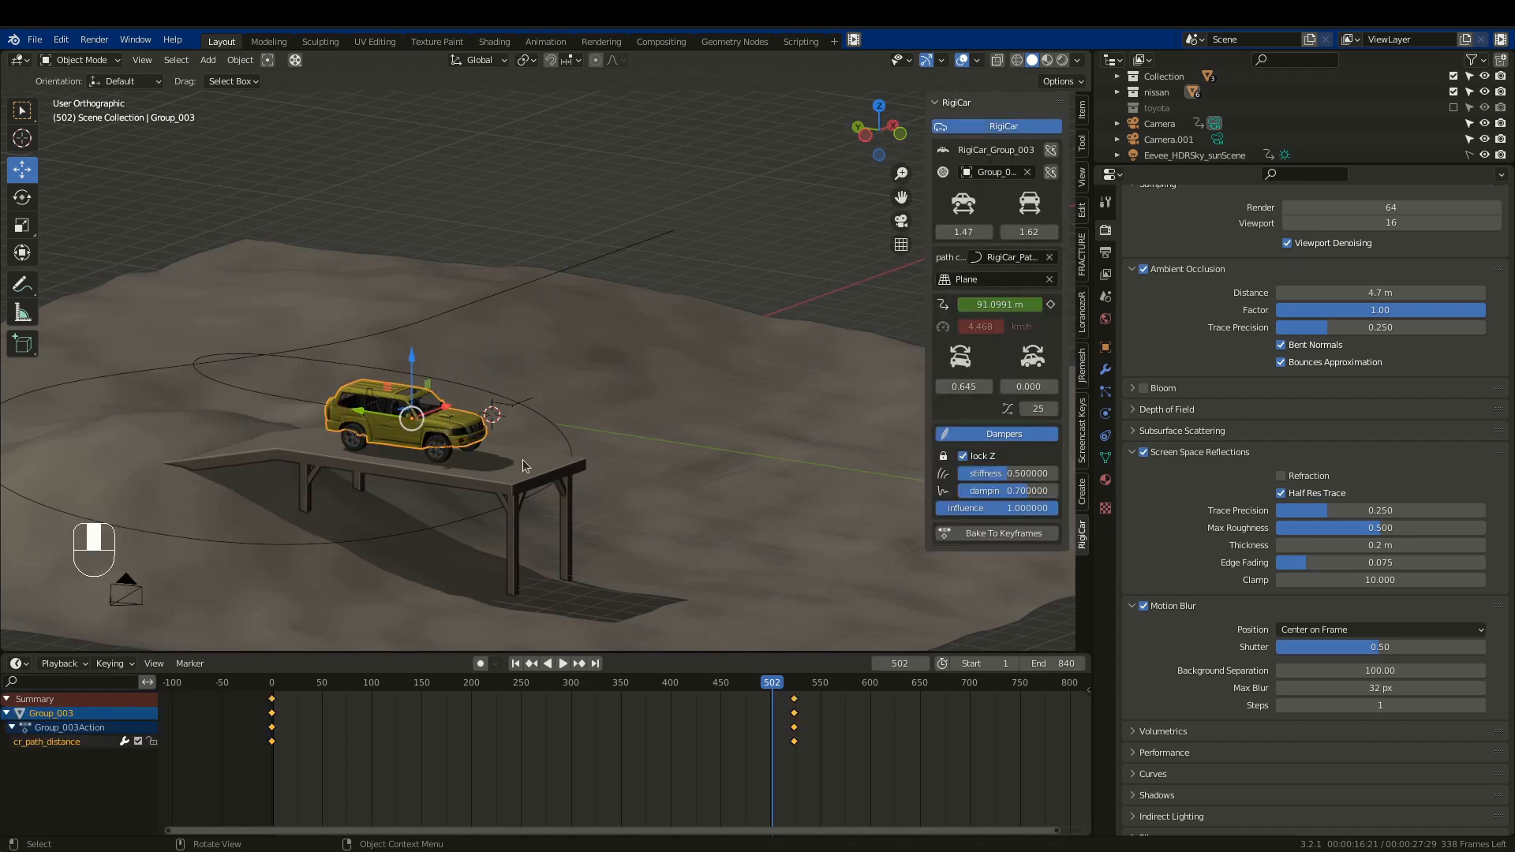
shift+middle_drag(357, 396, 357, 307)
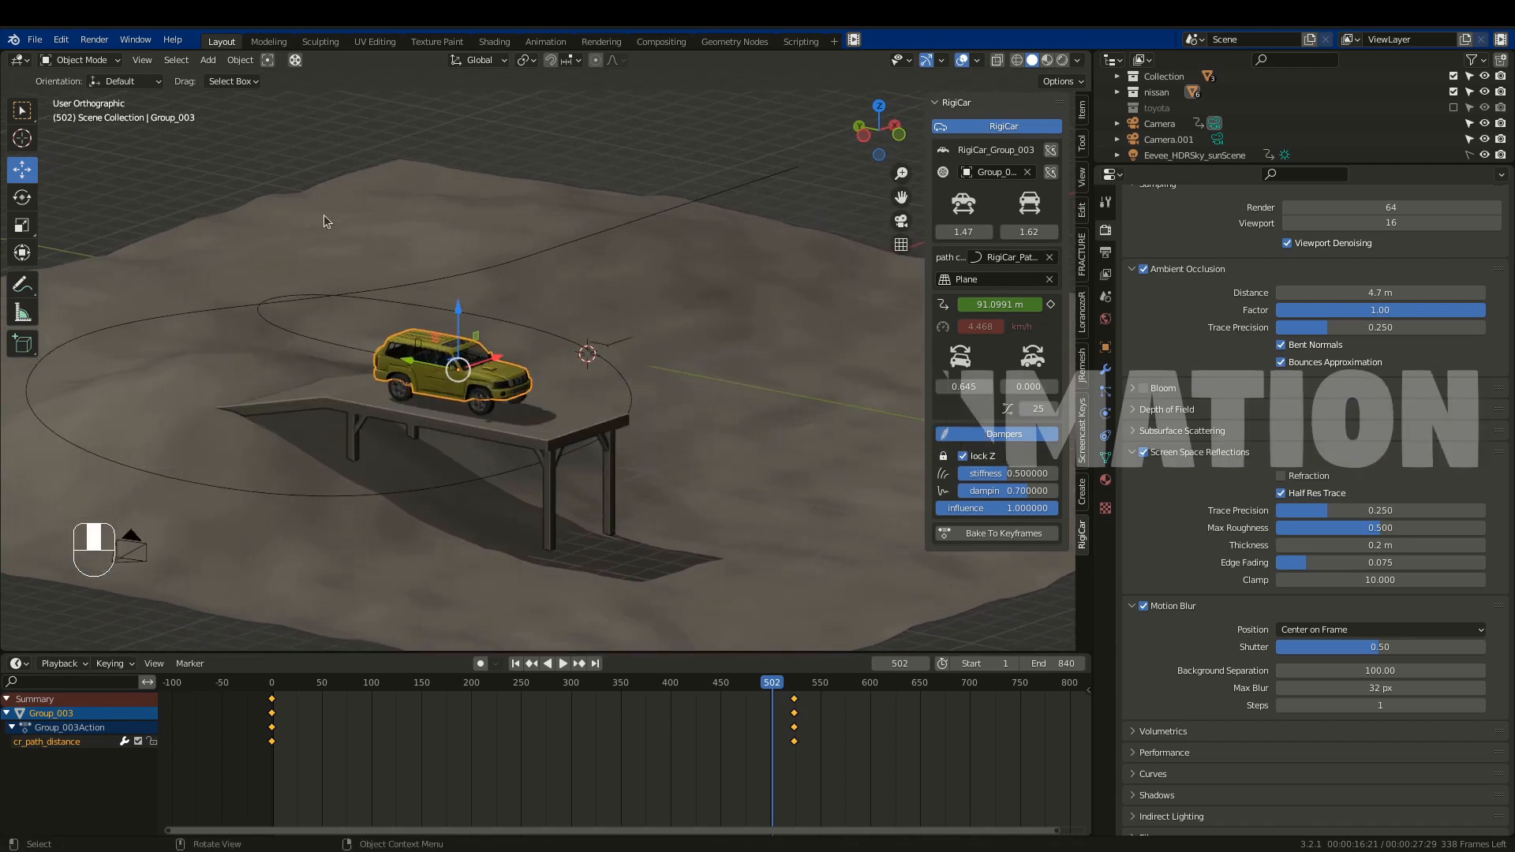
Switch to the camera view and select the scene Camera.
click(145, 61)
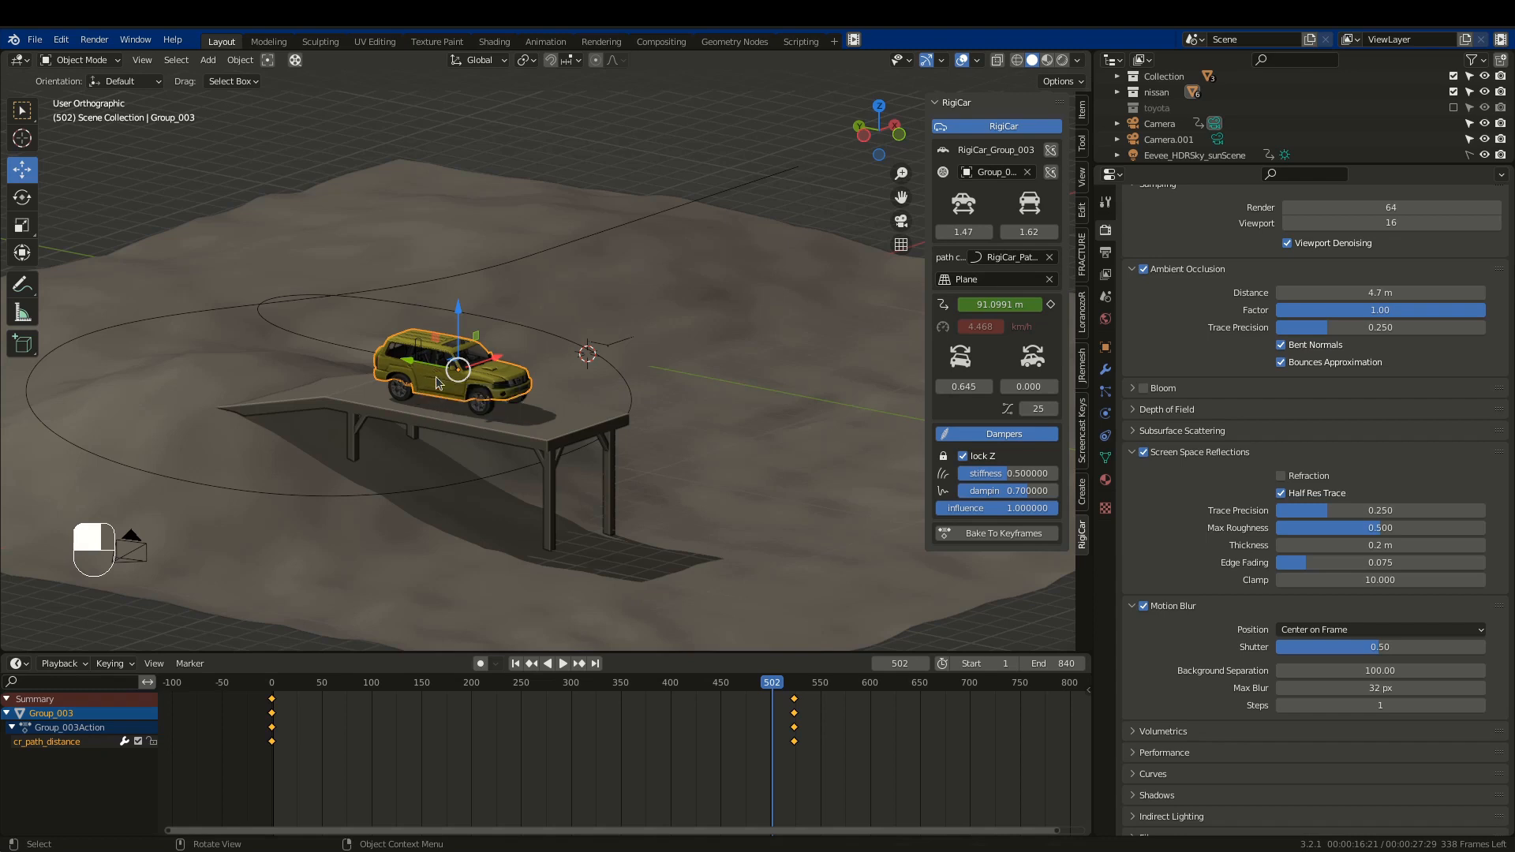
key(KP_0)
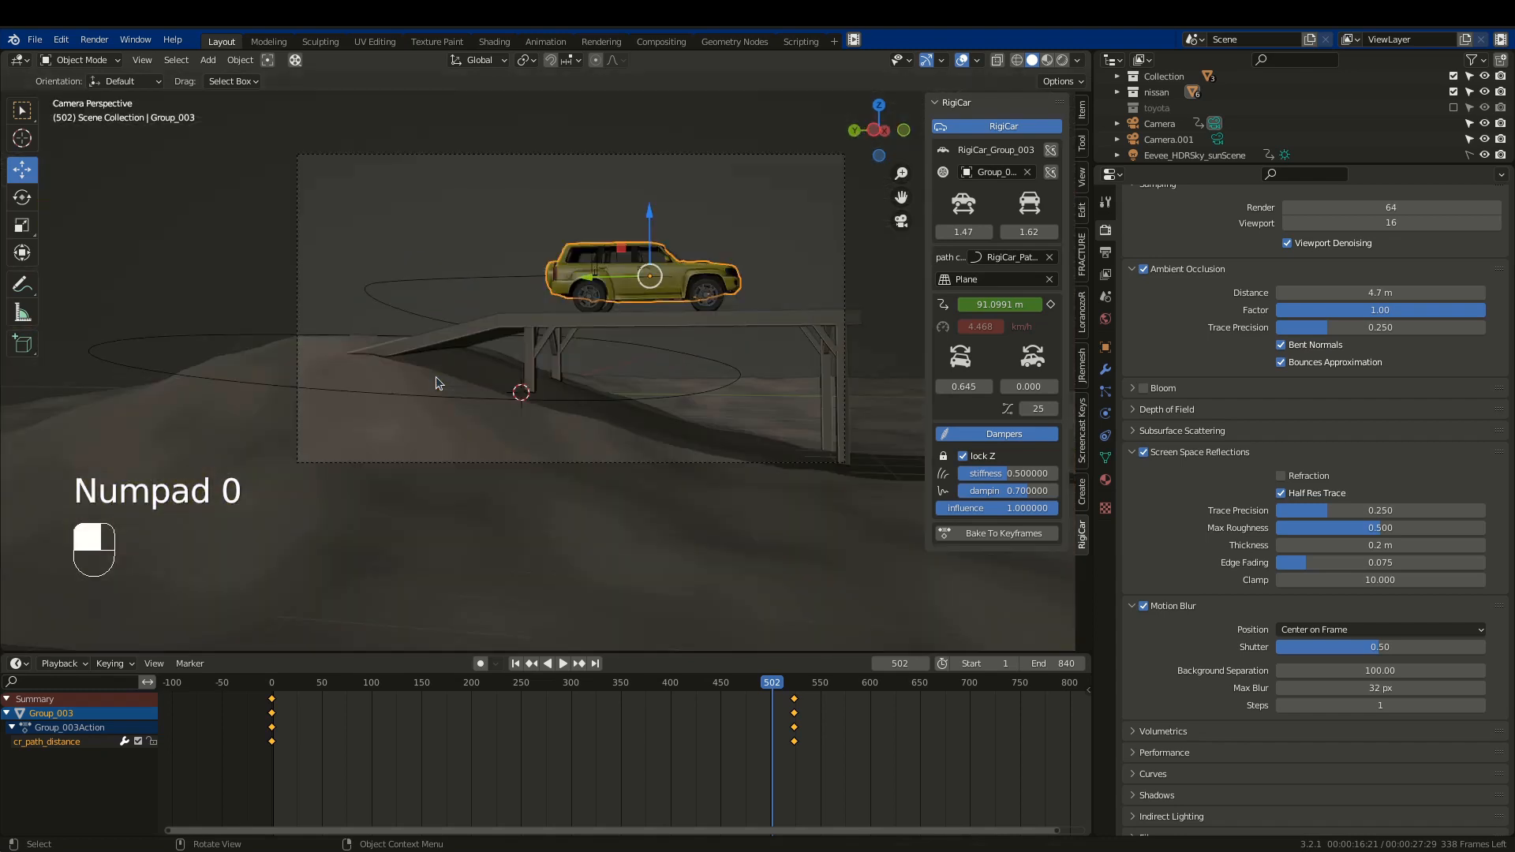
click(575, 154)
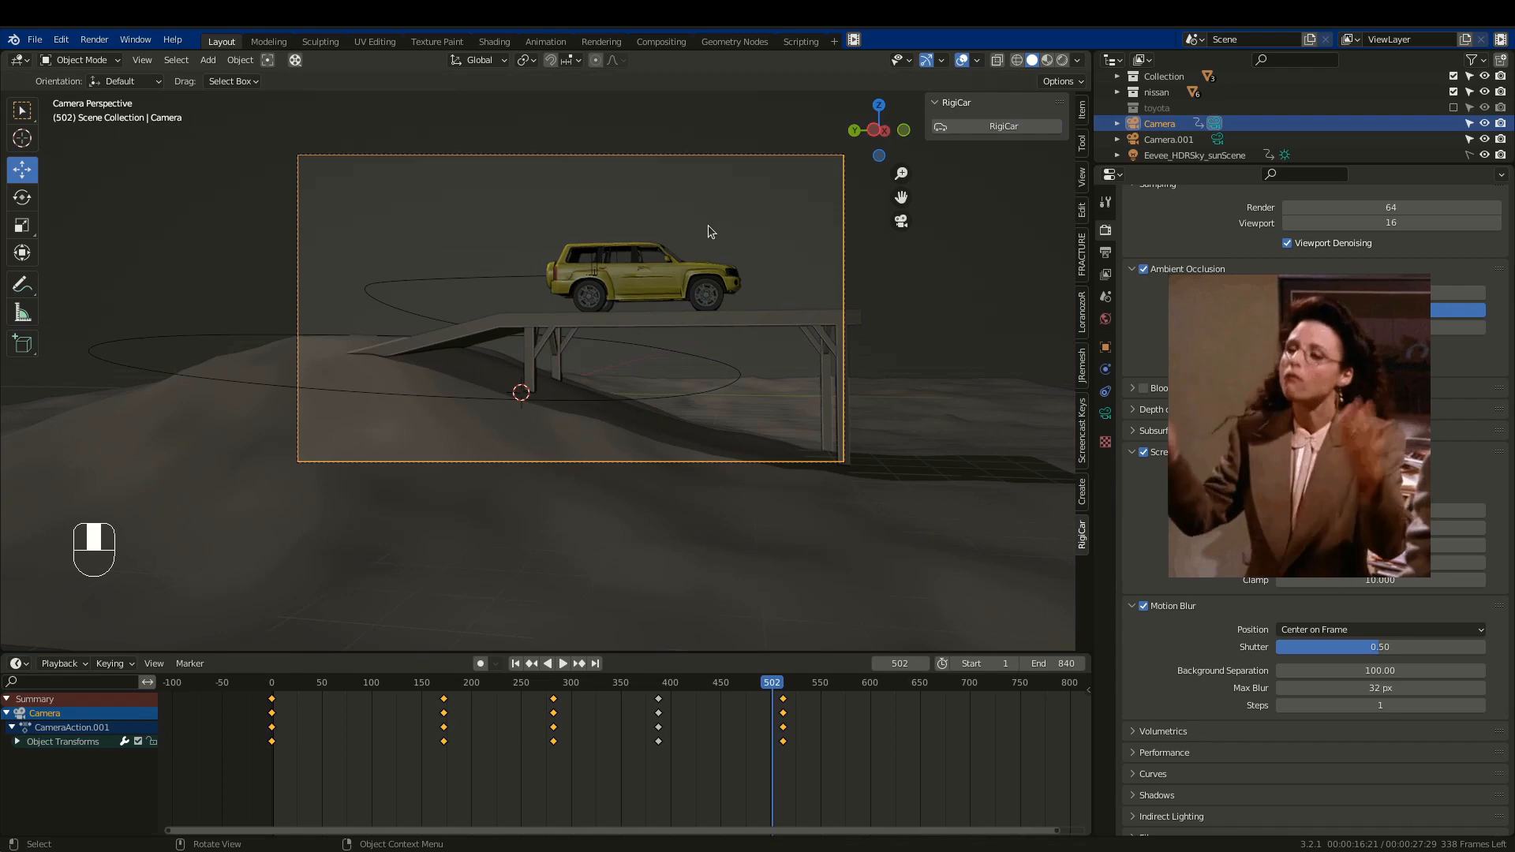
With the animation at frame 234, shift the Camera's last three keyframes about 117 frames later, starting near frame 400.
drag(686, 683, 506, 683)
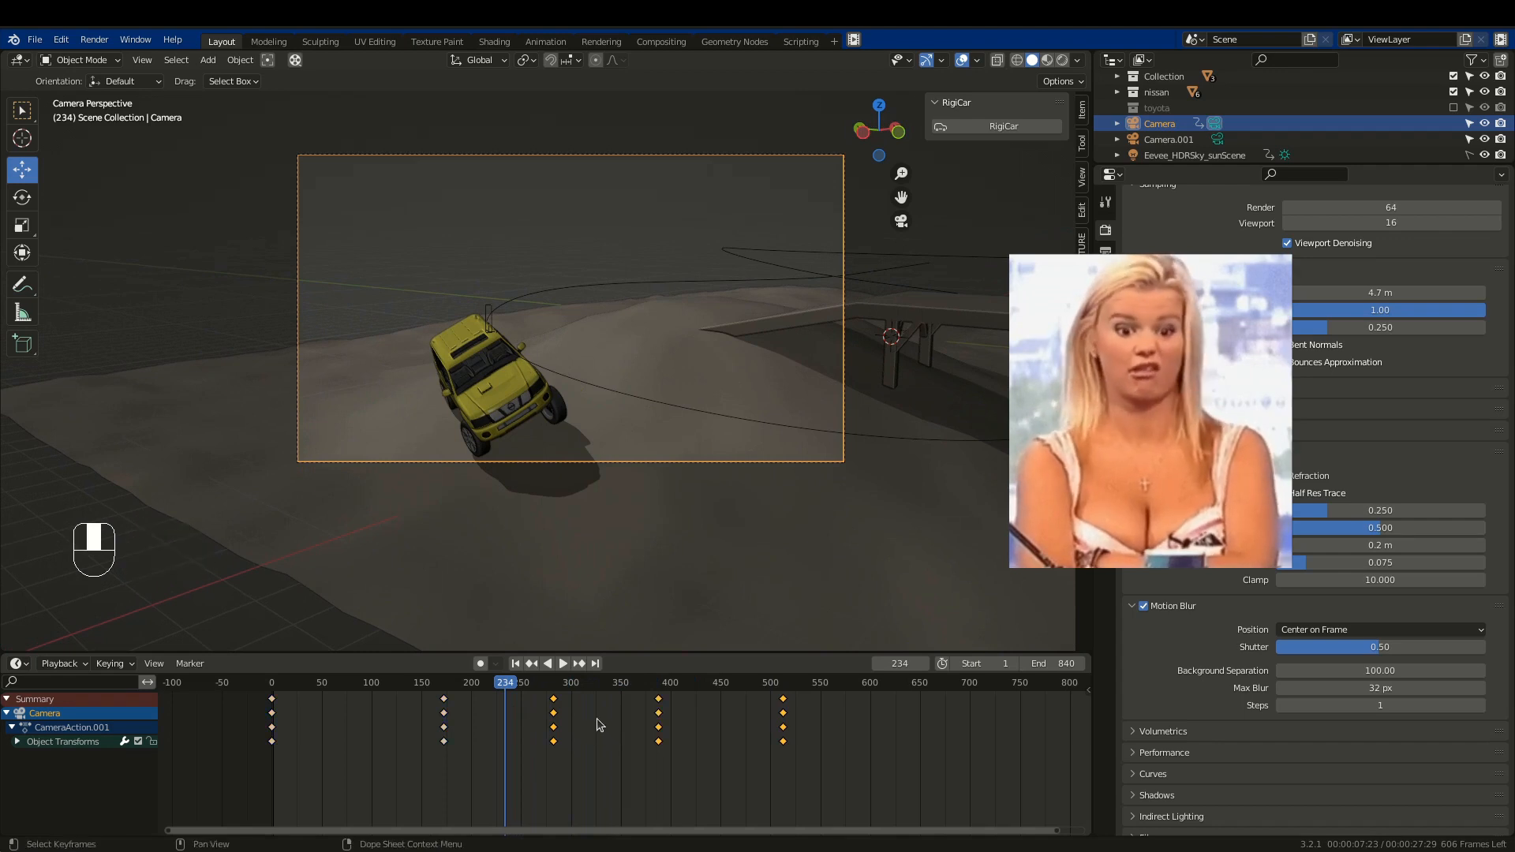
key(g)
click(716, 732)
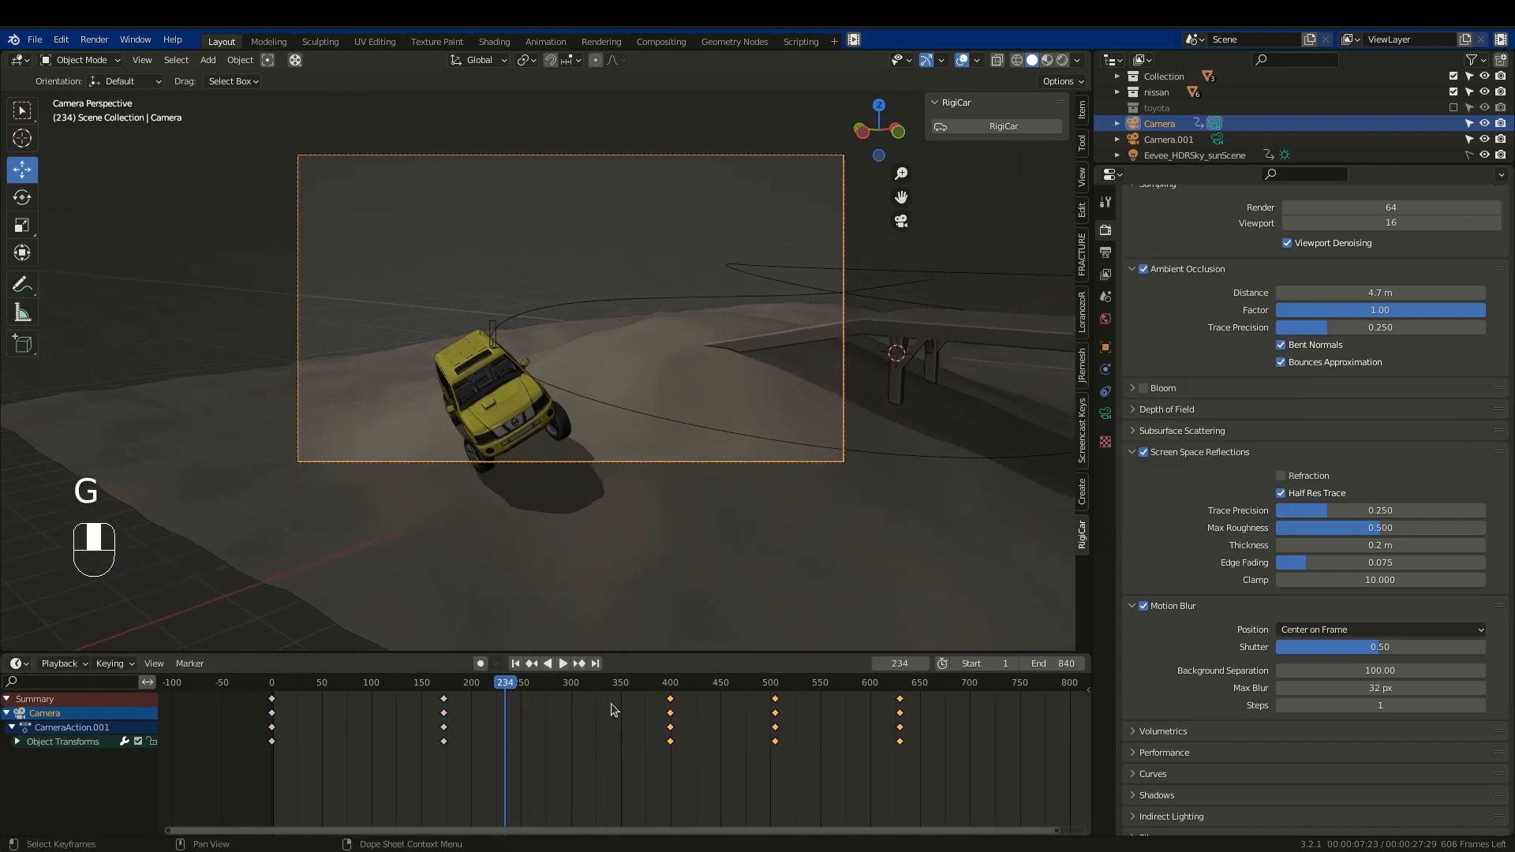
At frame 235, move the Camera about -0.37 m in X and -1.72 m in Y in view orientation to reframe the car.
drag(551, 687, 506, 692)
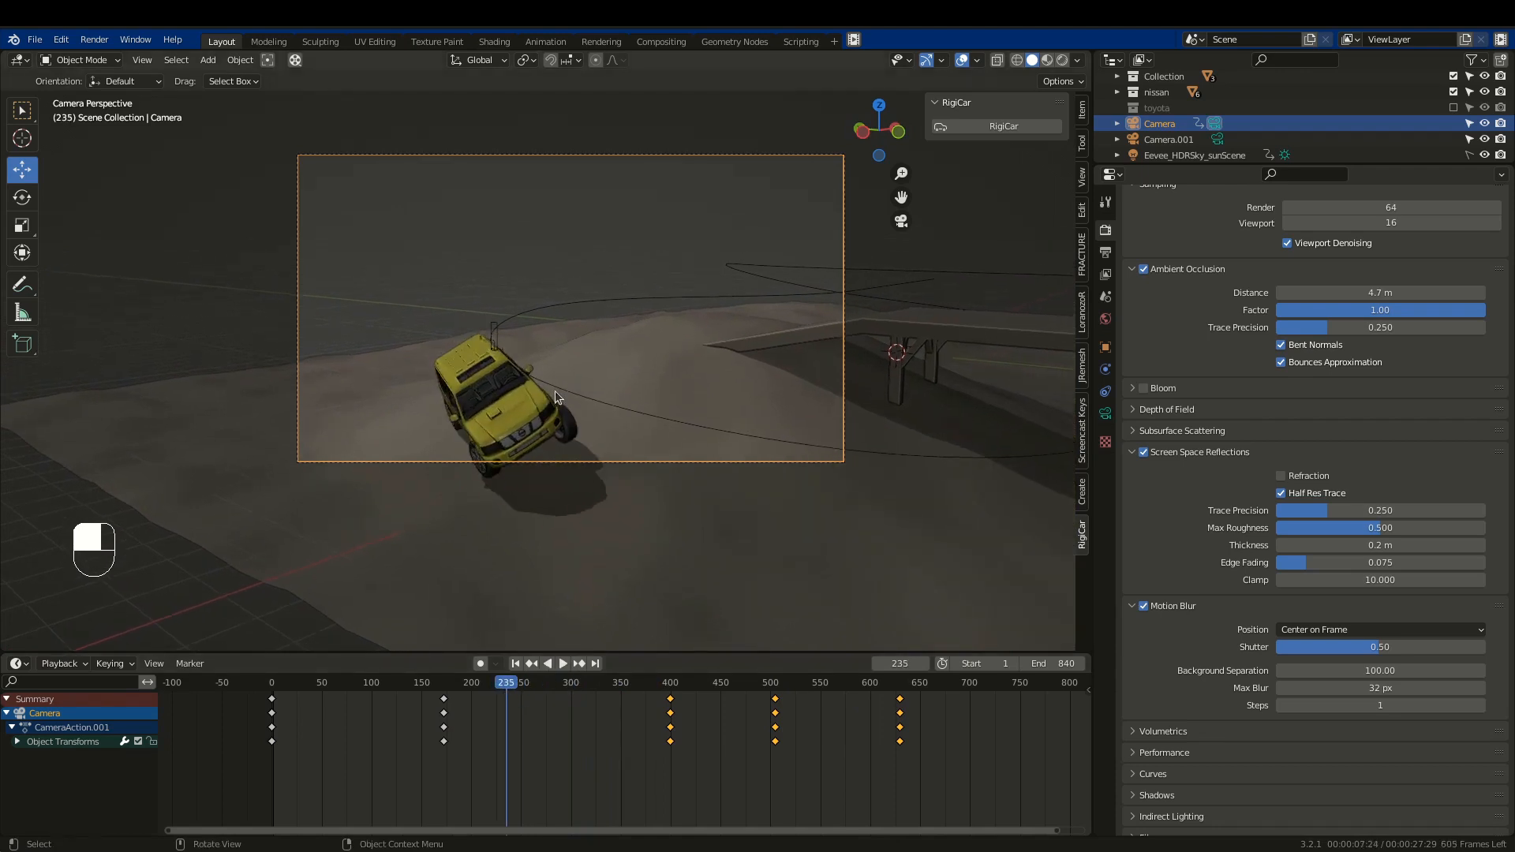
key(g)
click(523, 645)
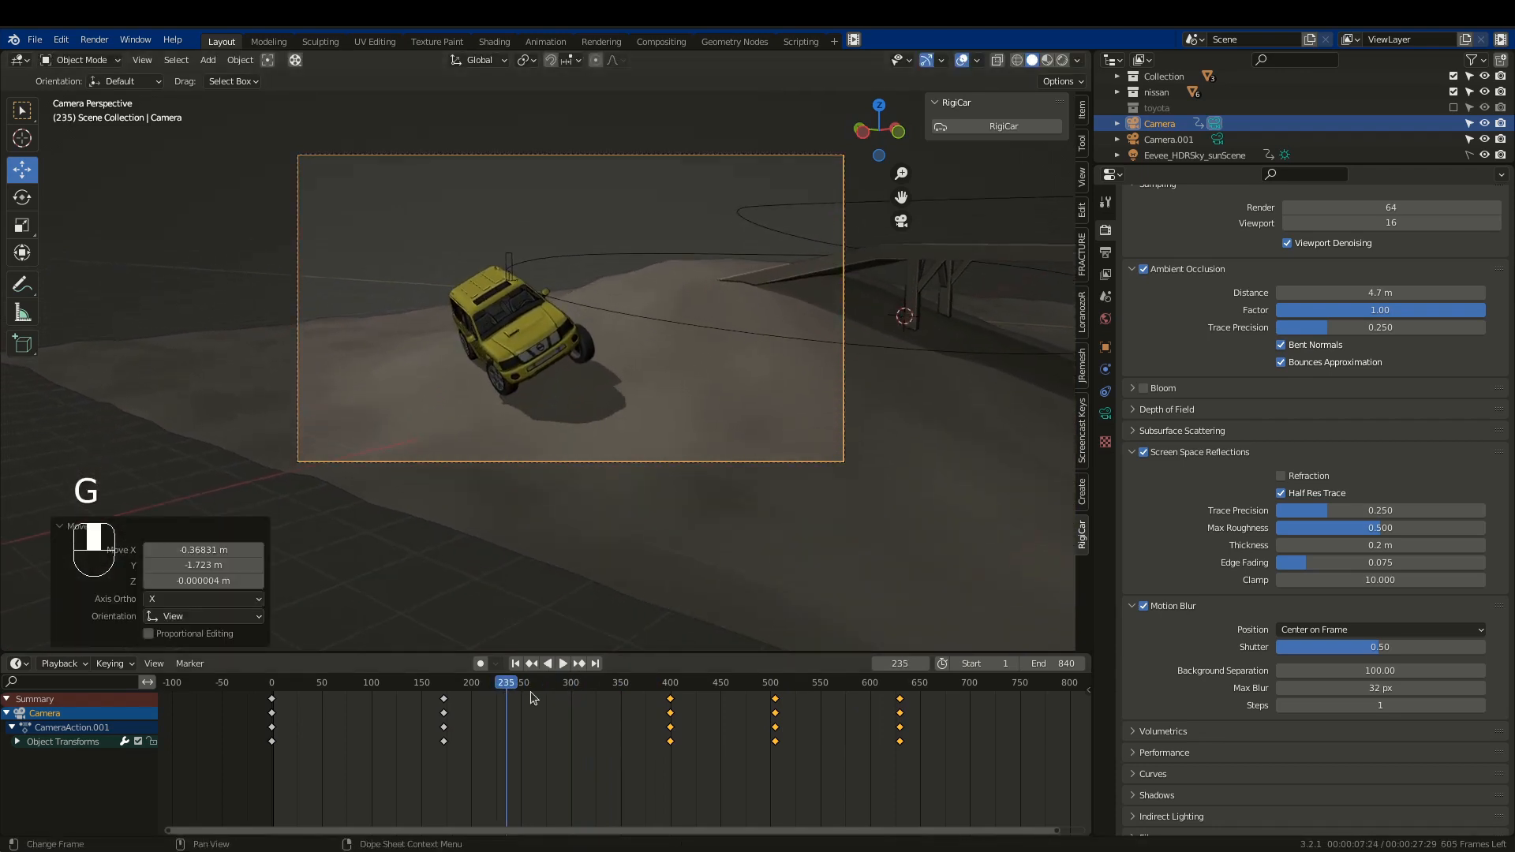
Nudge the Camera about -0.02 m in X and -0.12 m in Y in view orientation, and delete all its keyframes.
key(g)
click(623, 609)
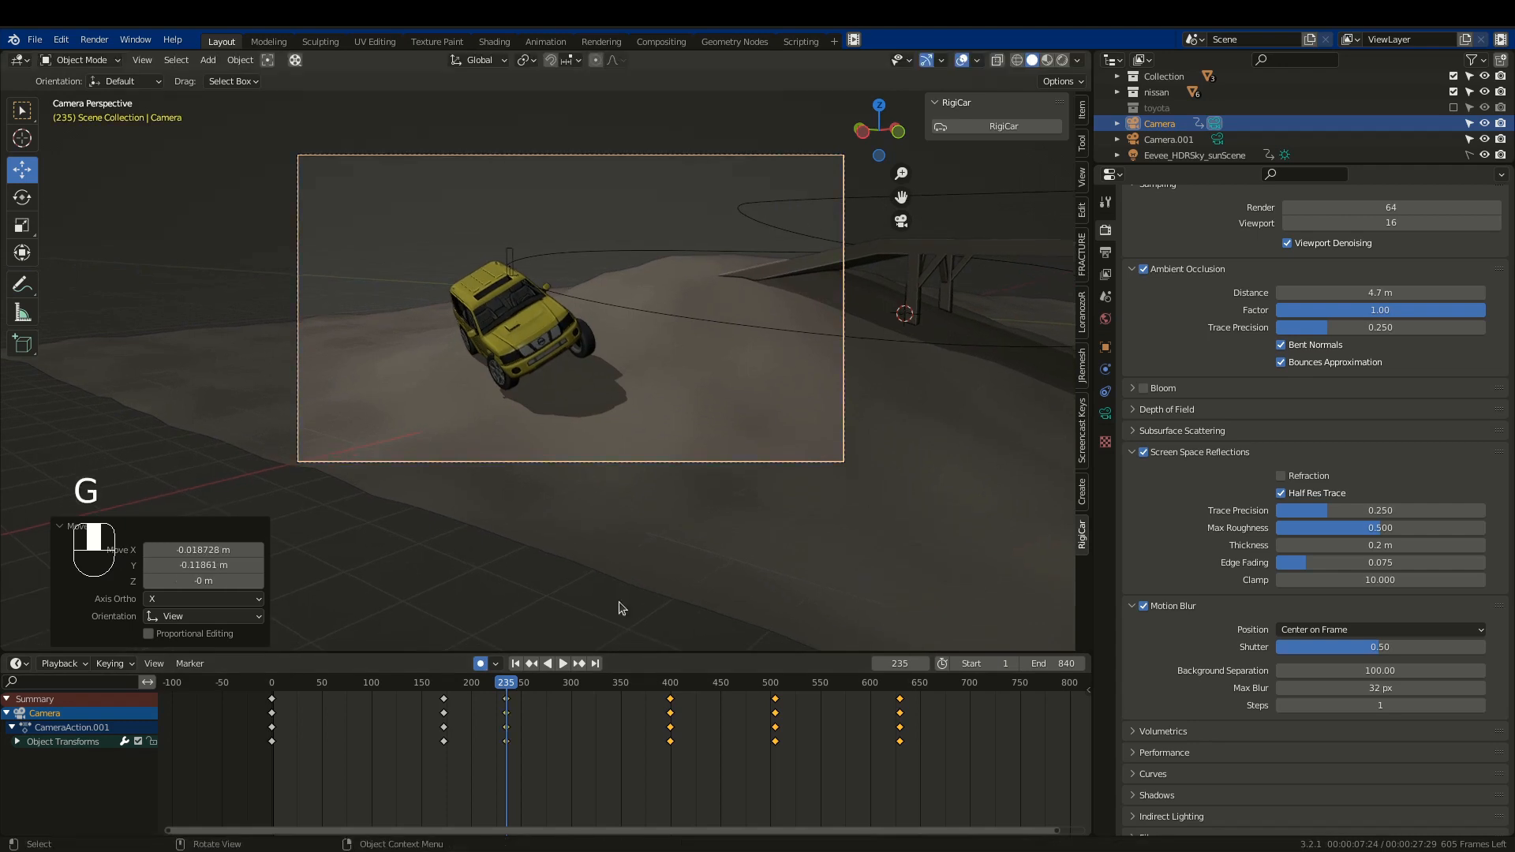
key(a)
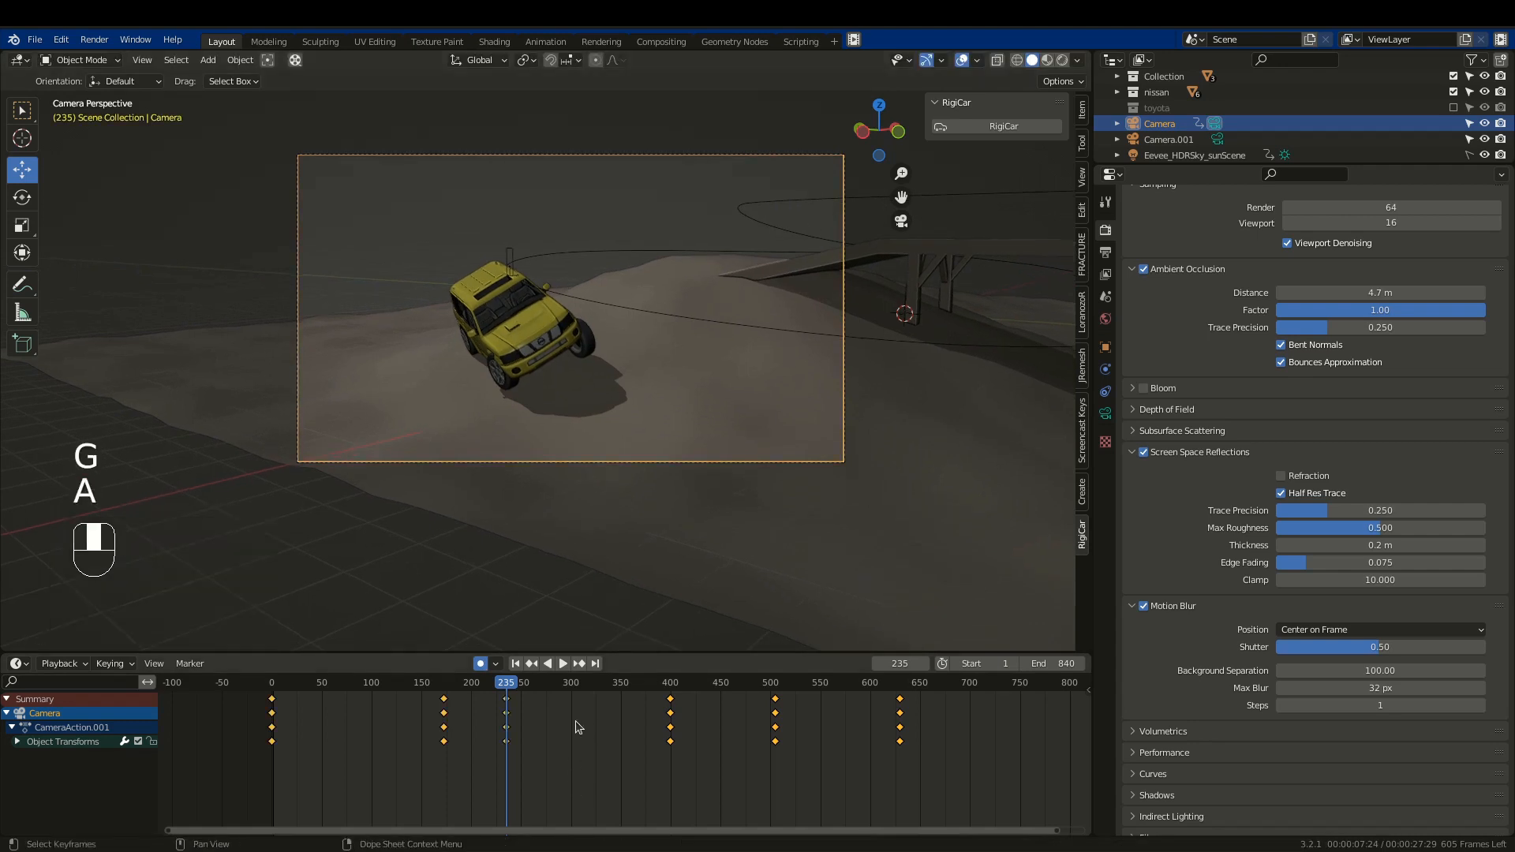
key(x)
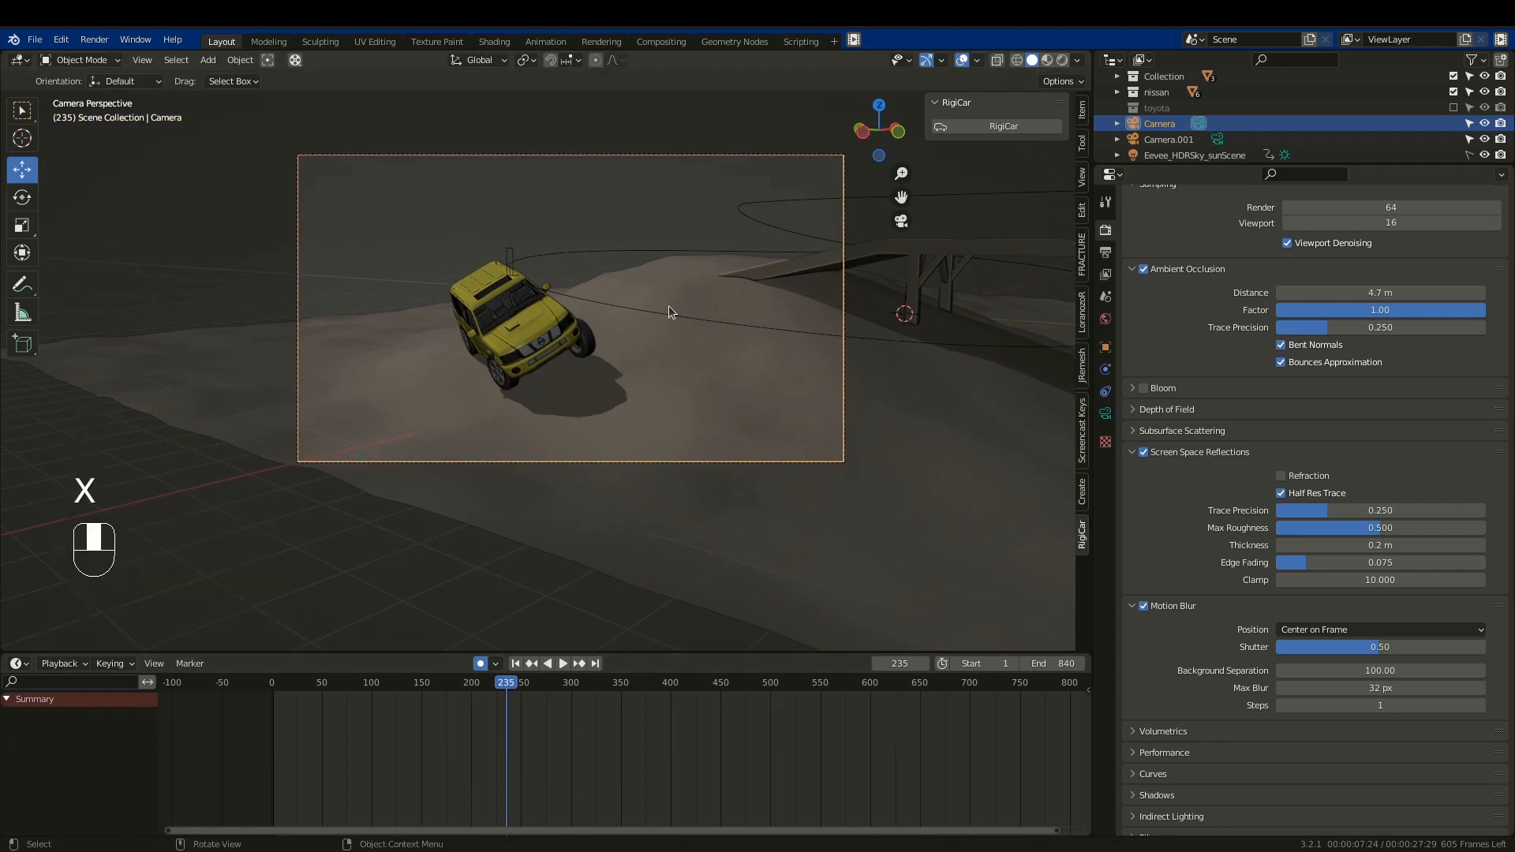
Move the animation to frame 239 and switch the viewport to rendered shading.
key(space)
key(space)
drag(471, 696, 510, 682)
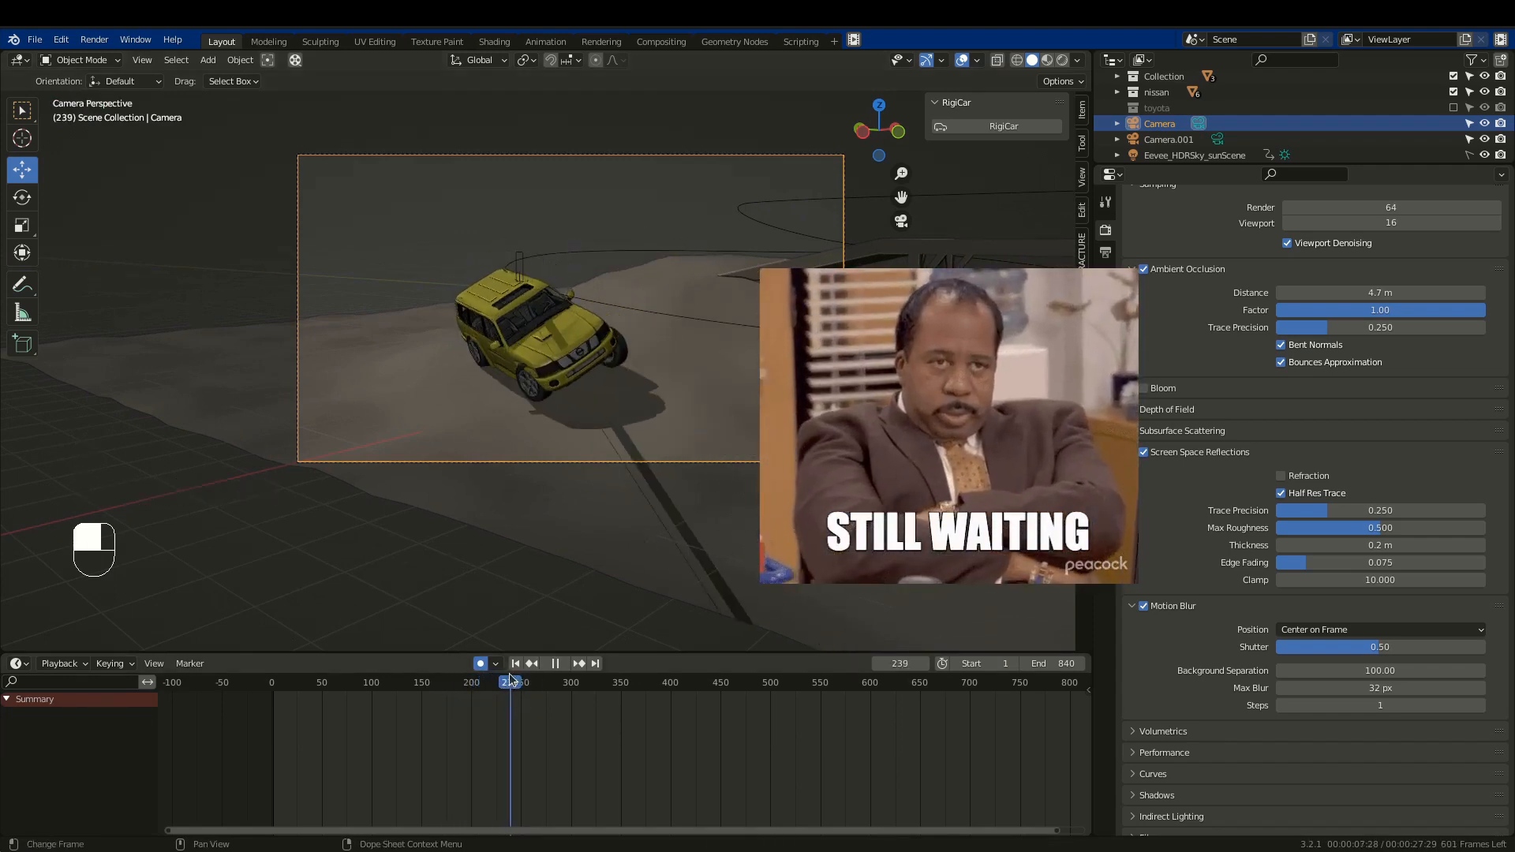
click(1078, 61)
click(988, 398)
click(987, 397)
click(987, 398)
click(987, 398)
click(988, 398)
click(988, 398)
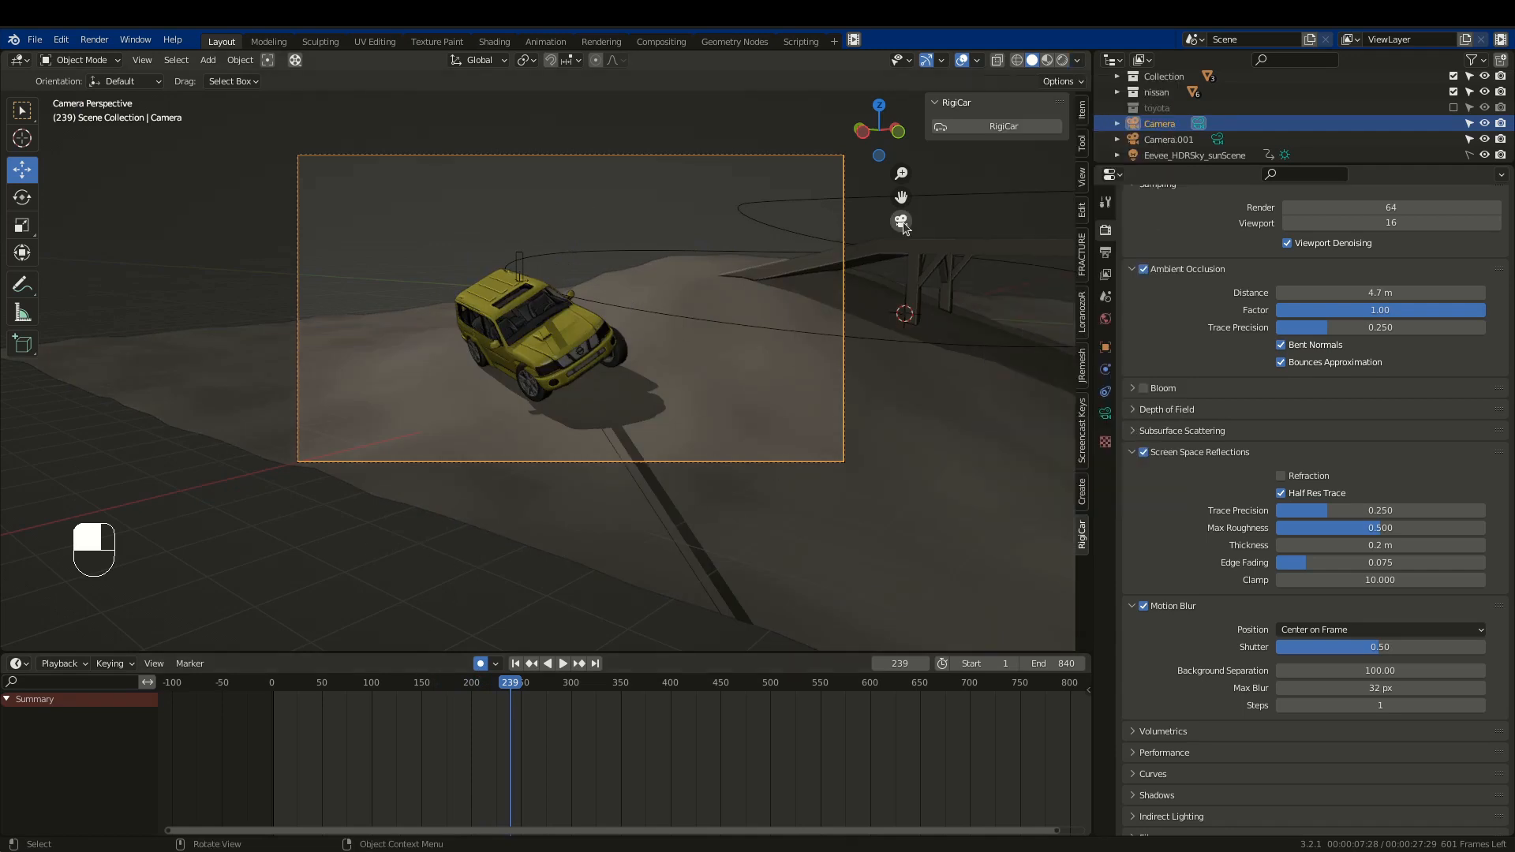
click(1062, 62)
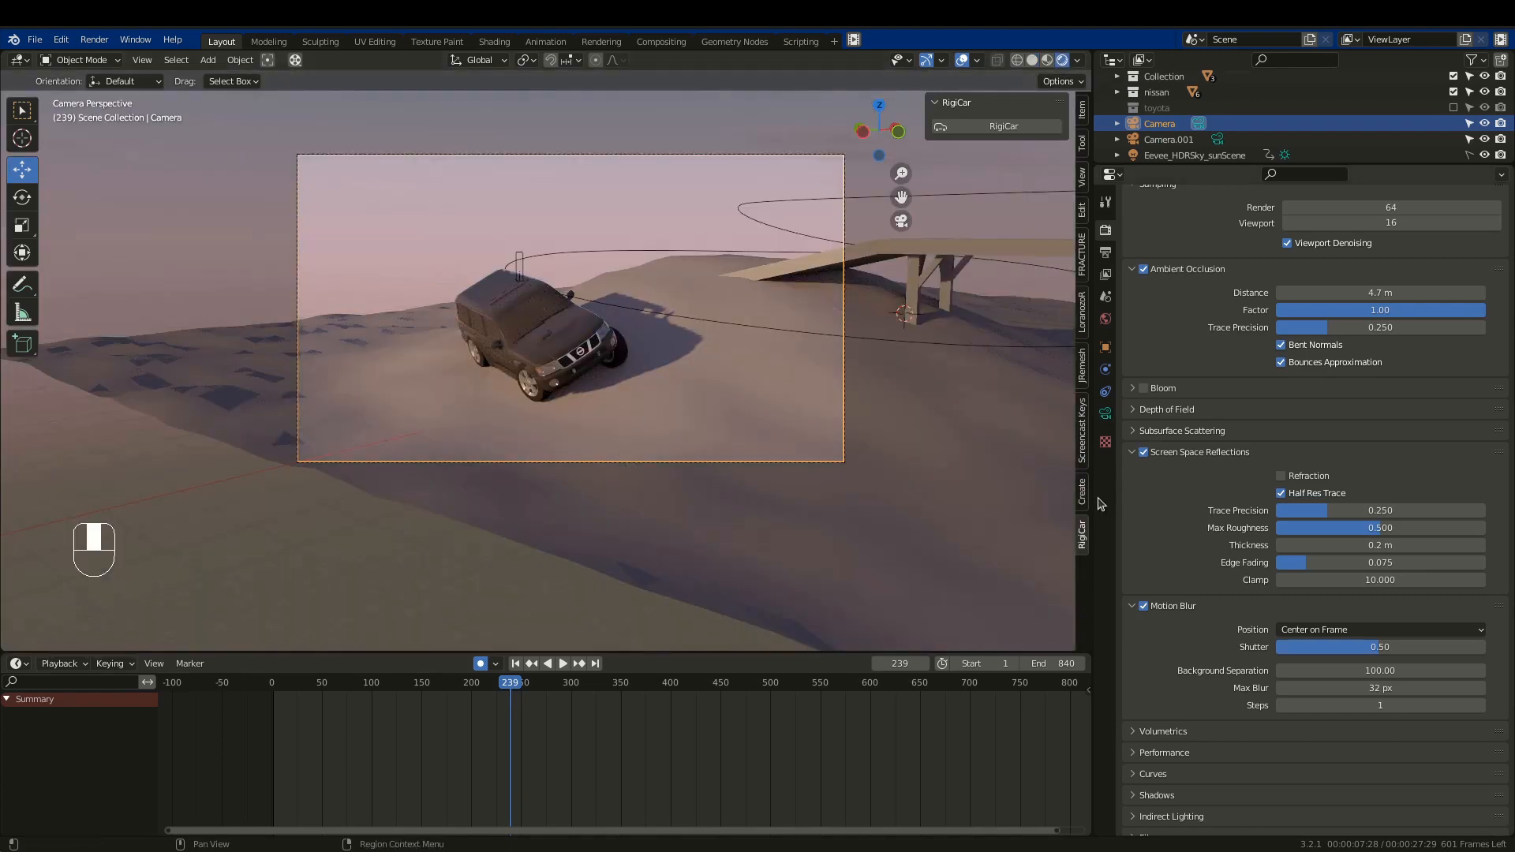
In the world's Procedural HDR Lighting sky settings, set the sun rotation to 78.63 and elevation to 79.23.
click(1105, 319)
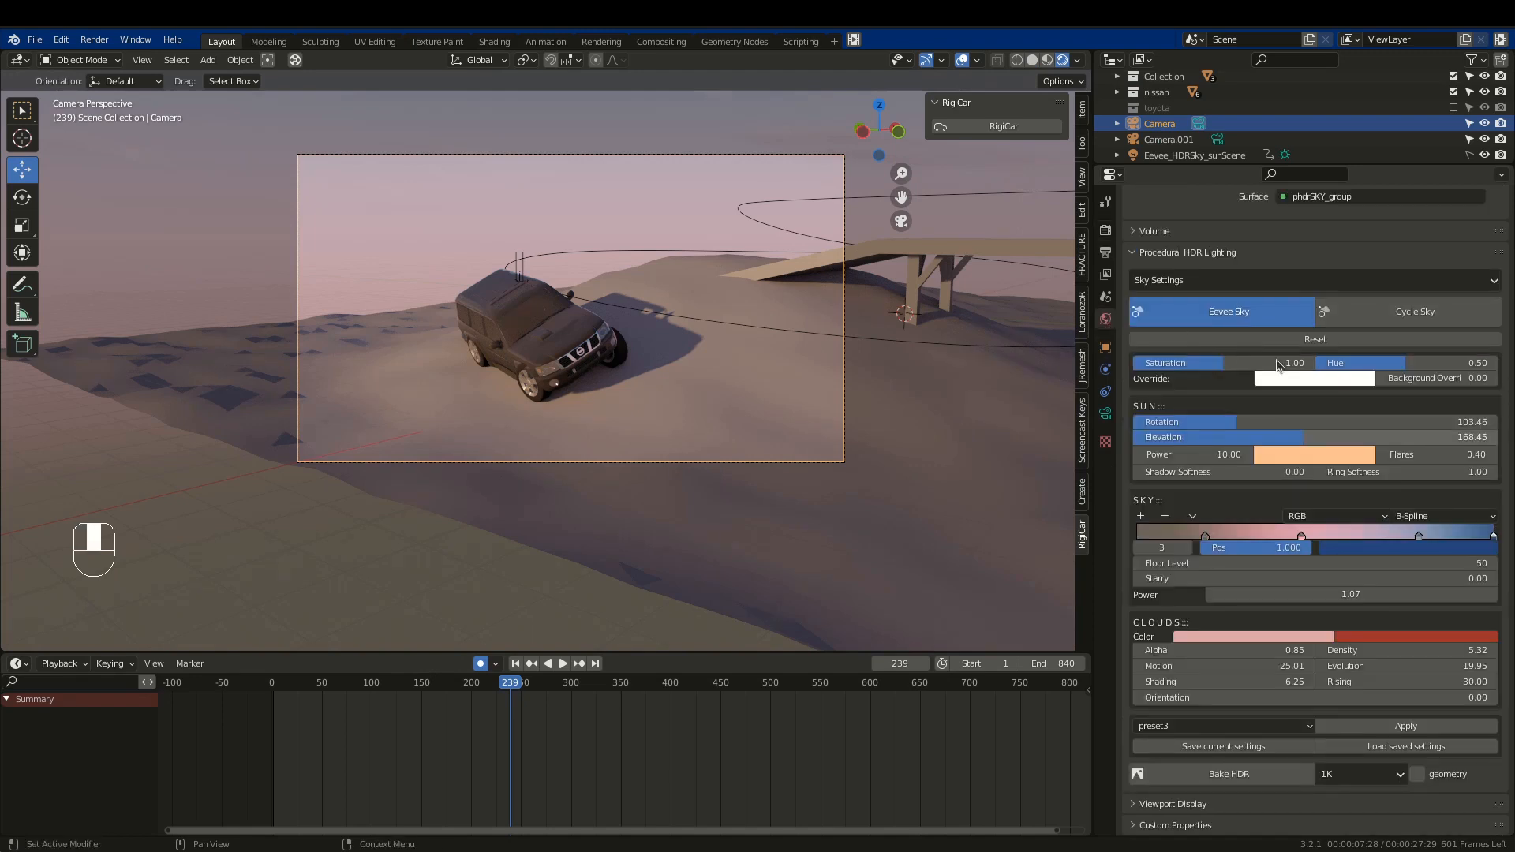
middle_drag(525, 364, 871, 413)
key(KP_5)
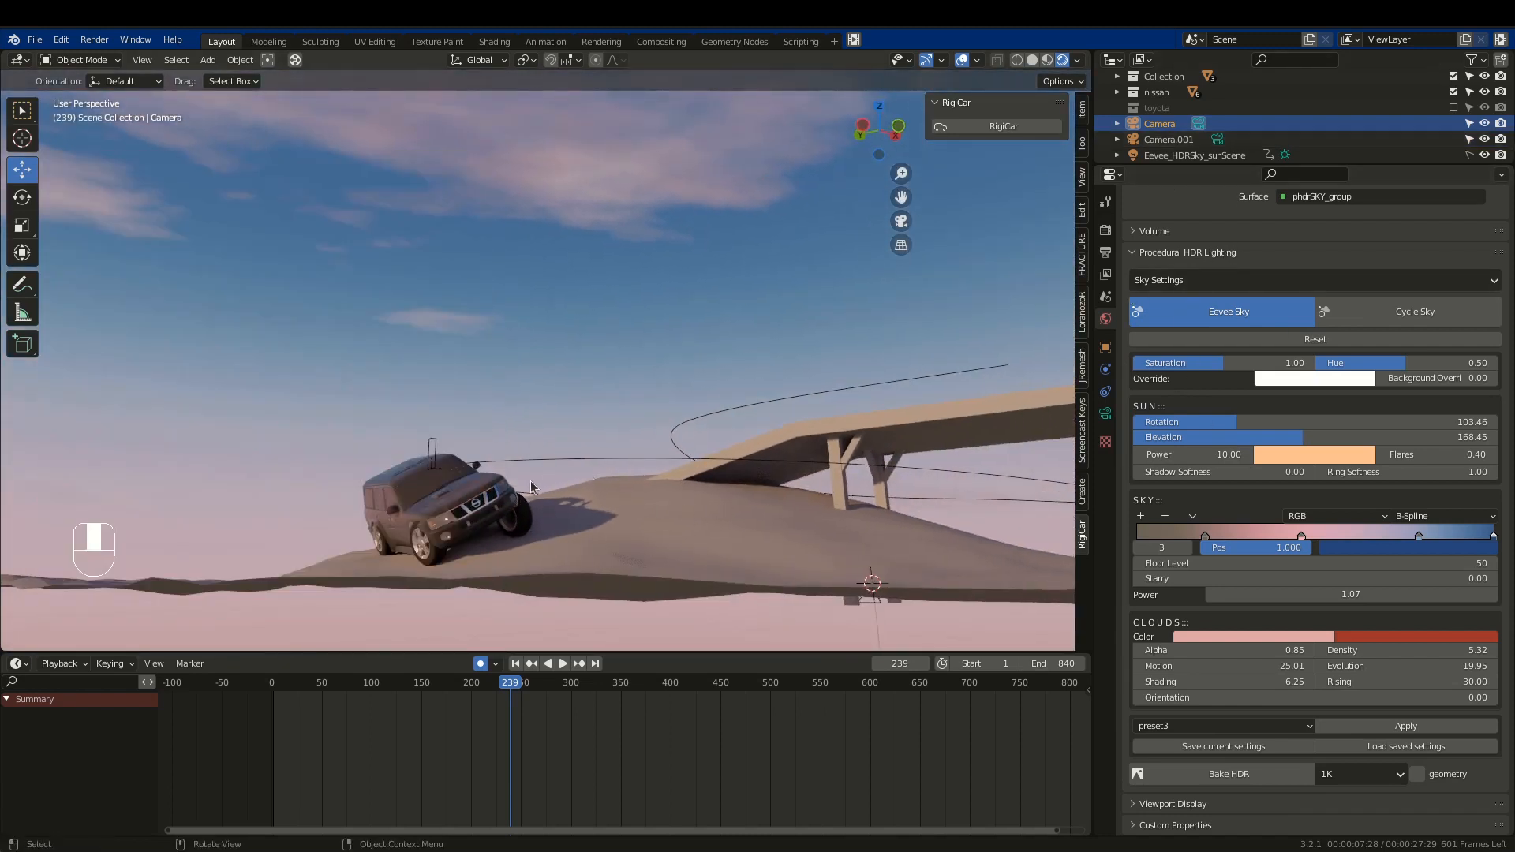
shift+middle_drag(491, 510, 483, 531)
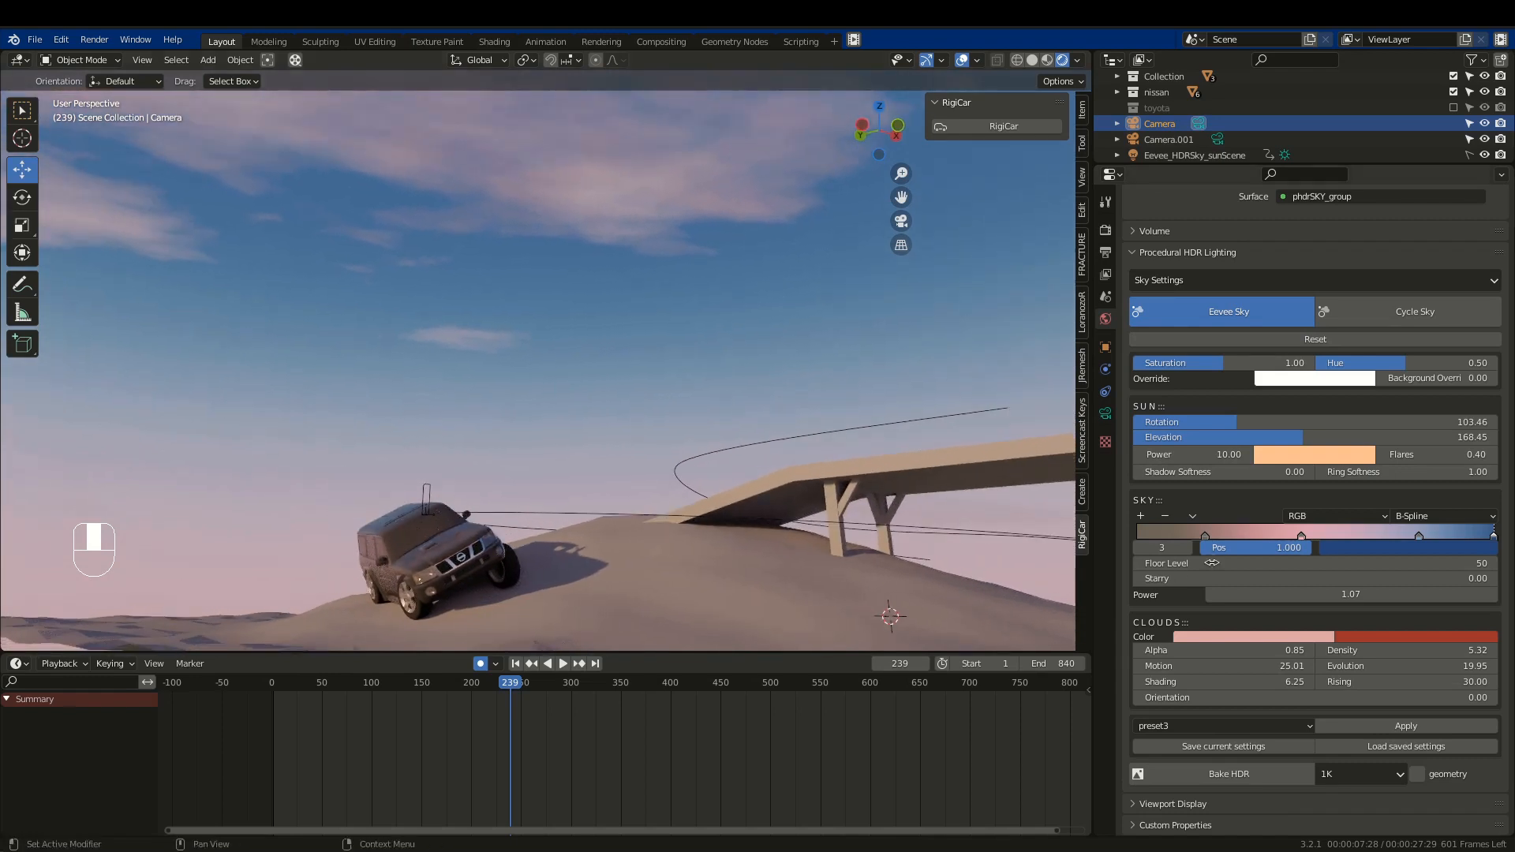
shift+middle_drag(596, 632, 619, 598)
mouse_move(1207, 424)
mouse_down()
mouse_move(1184, 424)
mouse_move(1271, 424)
mouse_move(1297, 453)
mouse_move(1158, 439)
mouse_move(1245, 438)
mouse_move(1193, 424)
mouse_up()
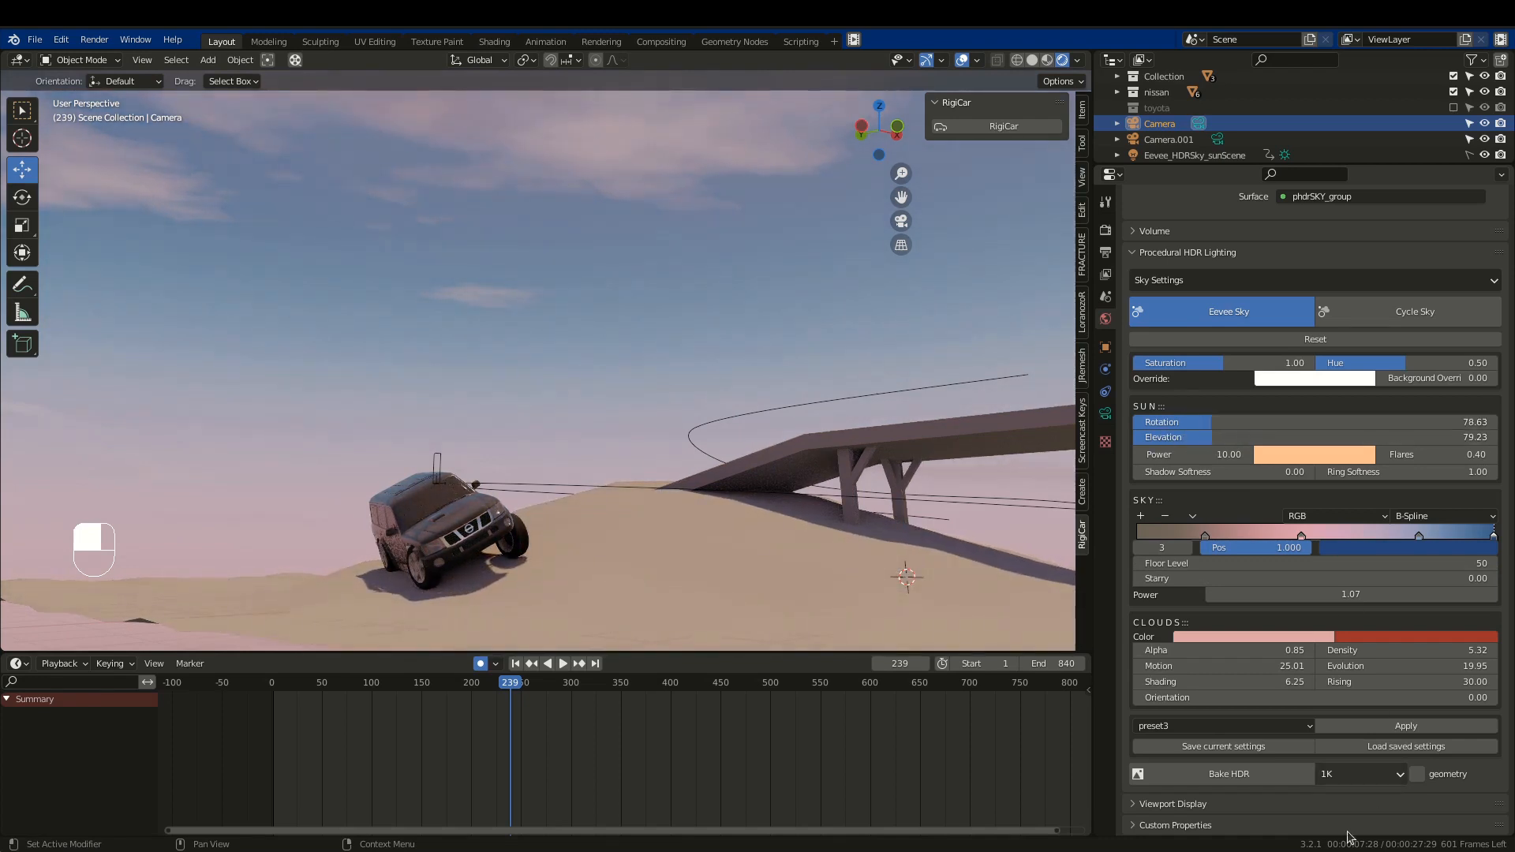
Apply sky preset5 and set the clouds' Motion to 55.70.
click(1266, 728)
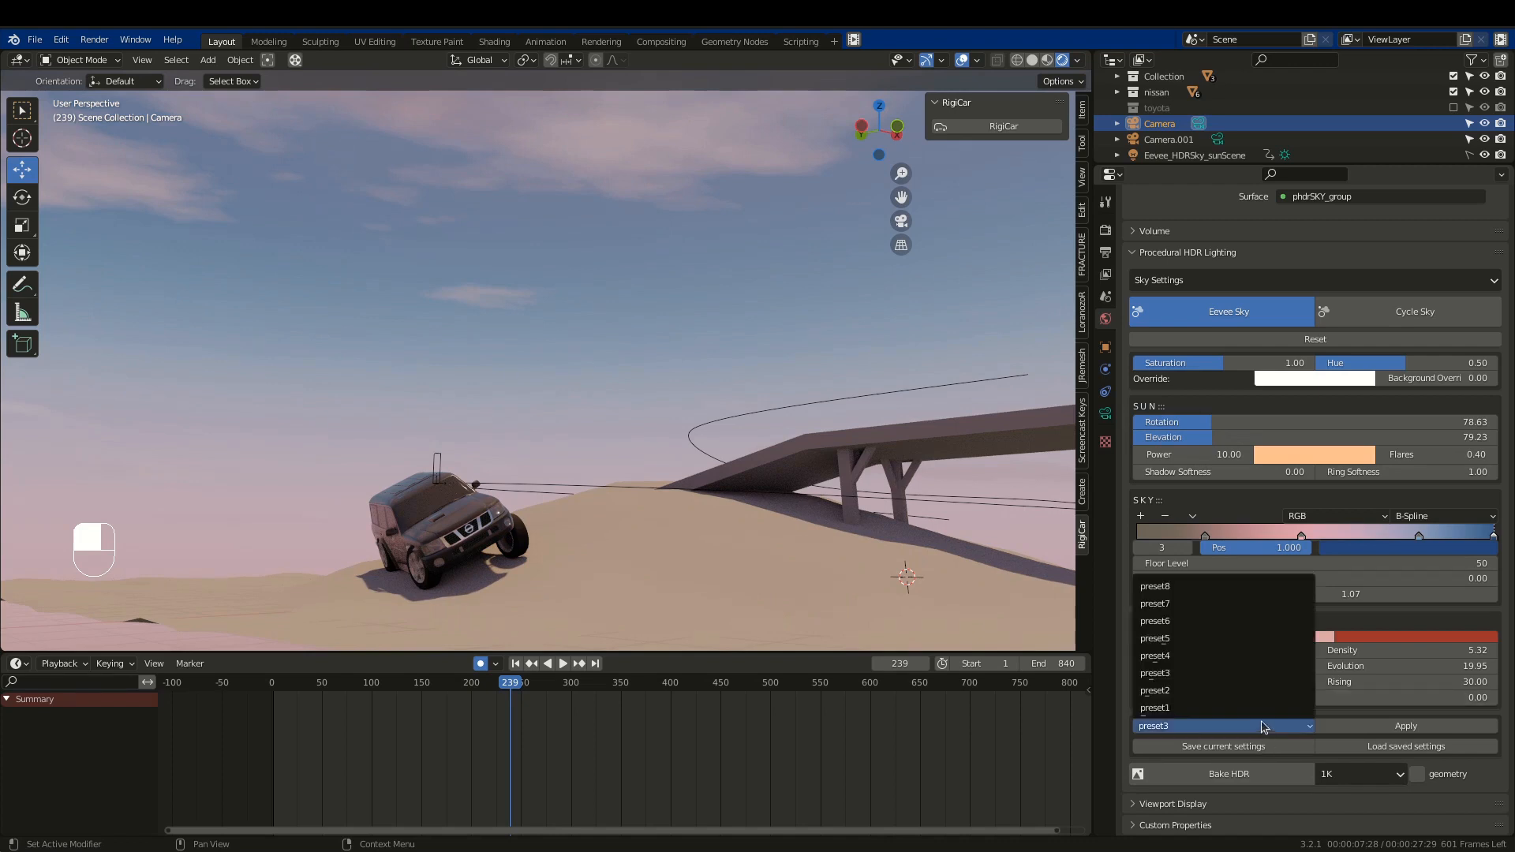
click(1258, 643)
click(1345, 727)
click(1272, 726)
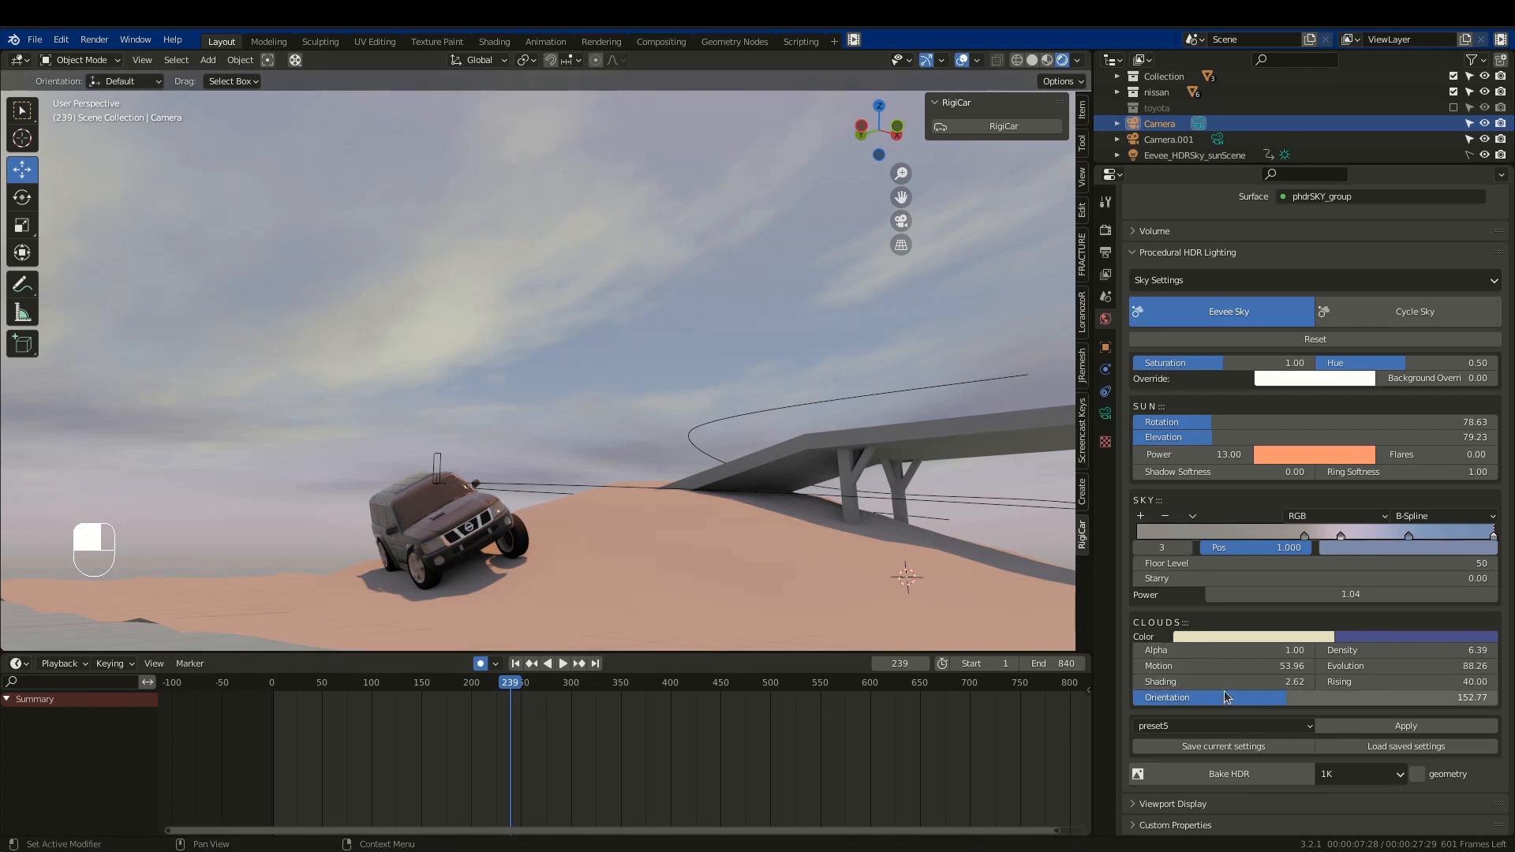
drag(1231, 666, 1252, 666)
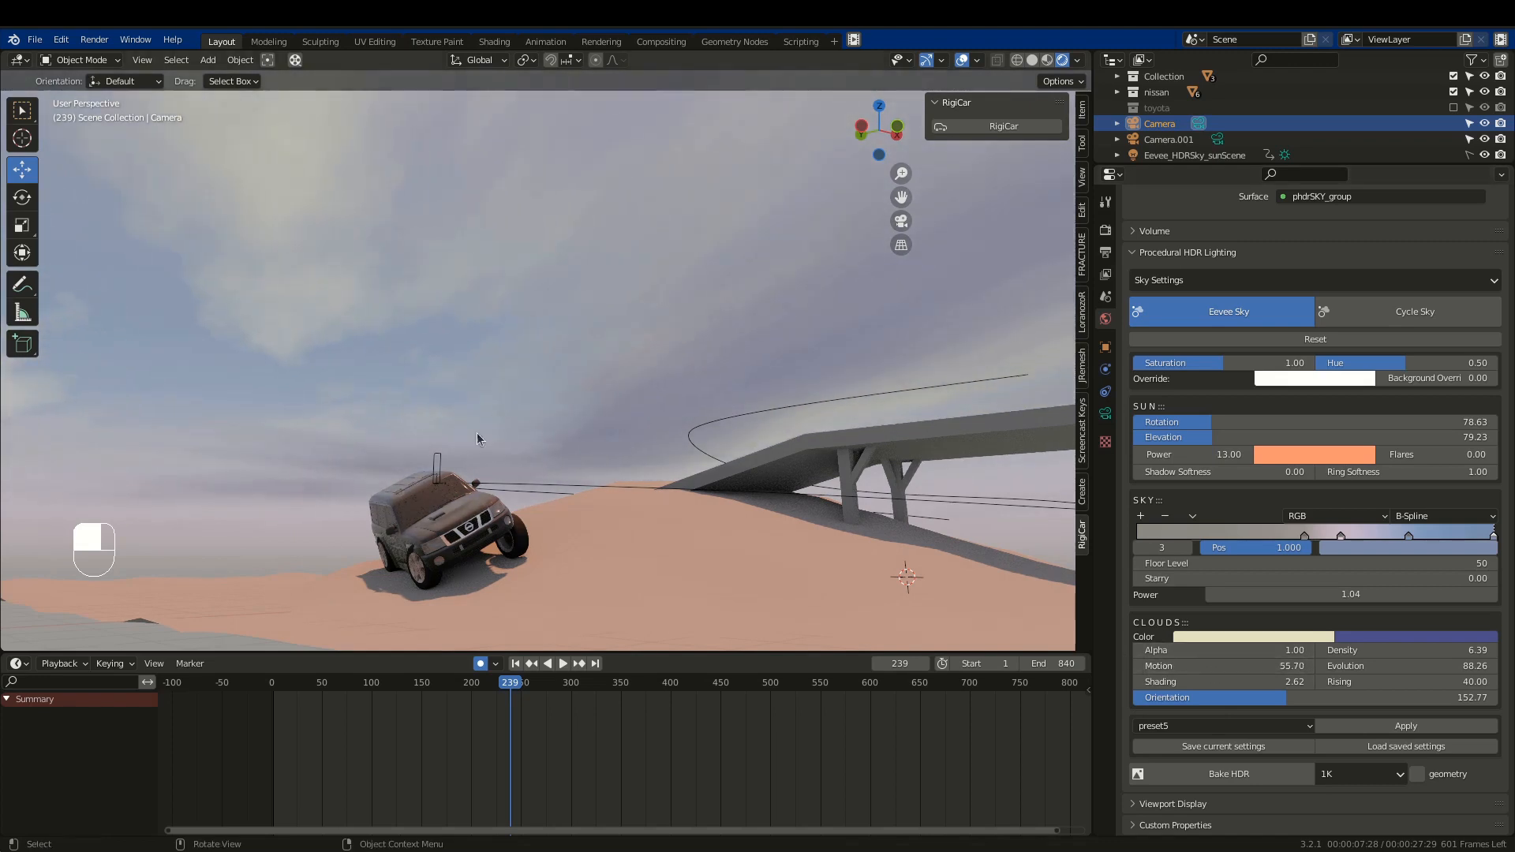
Return to the camera view and render a test still of frame 239 with Eevee to check the motion blur.
middle_drag(515, 482, 588, 456)
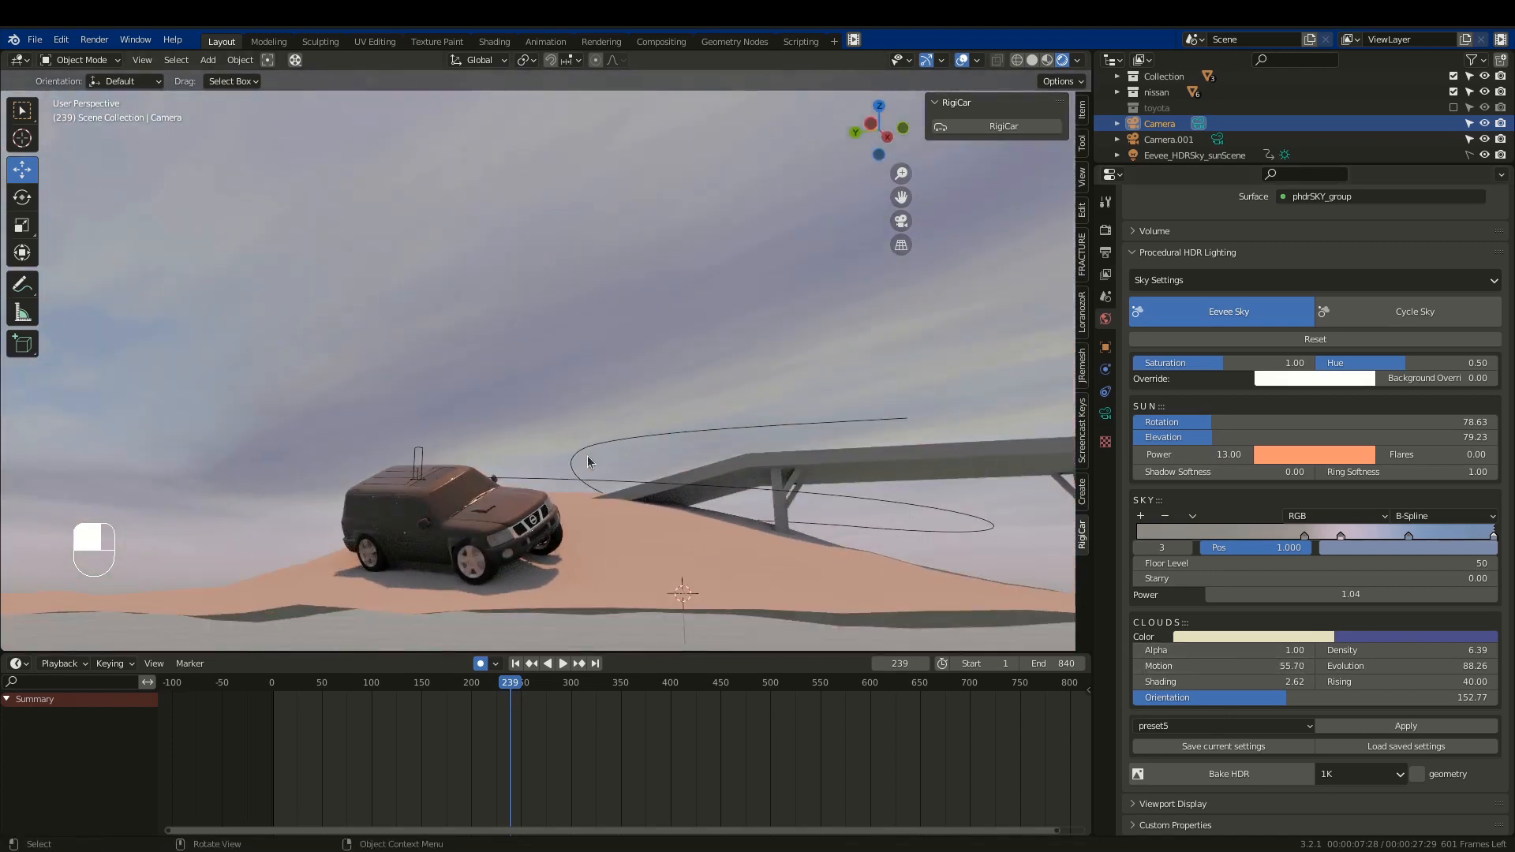
key(KP_0)
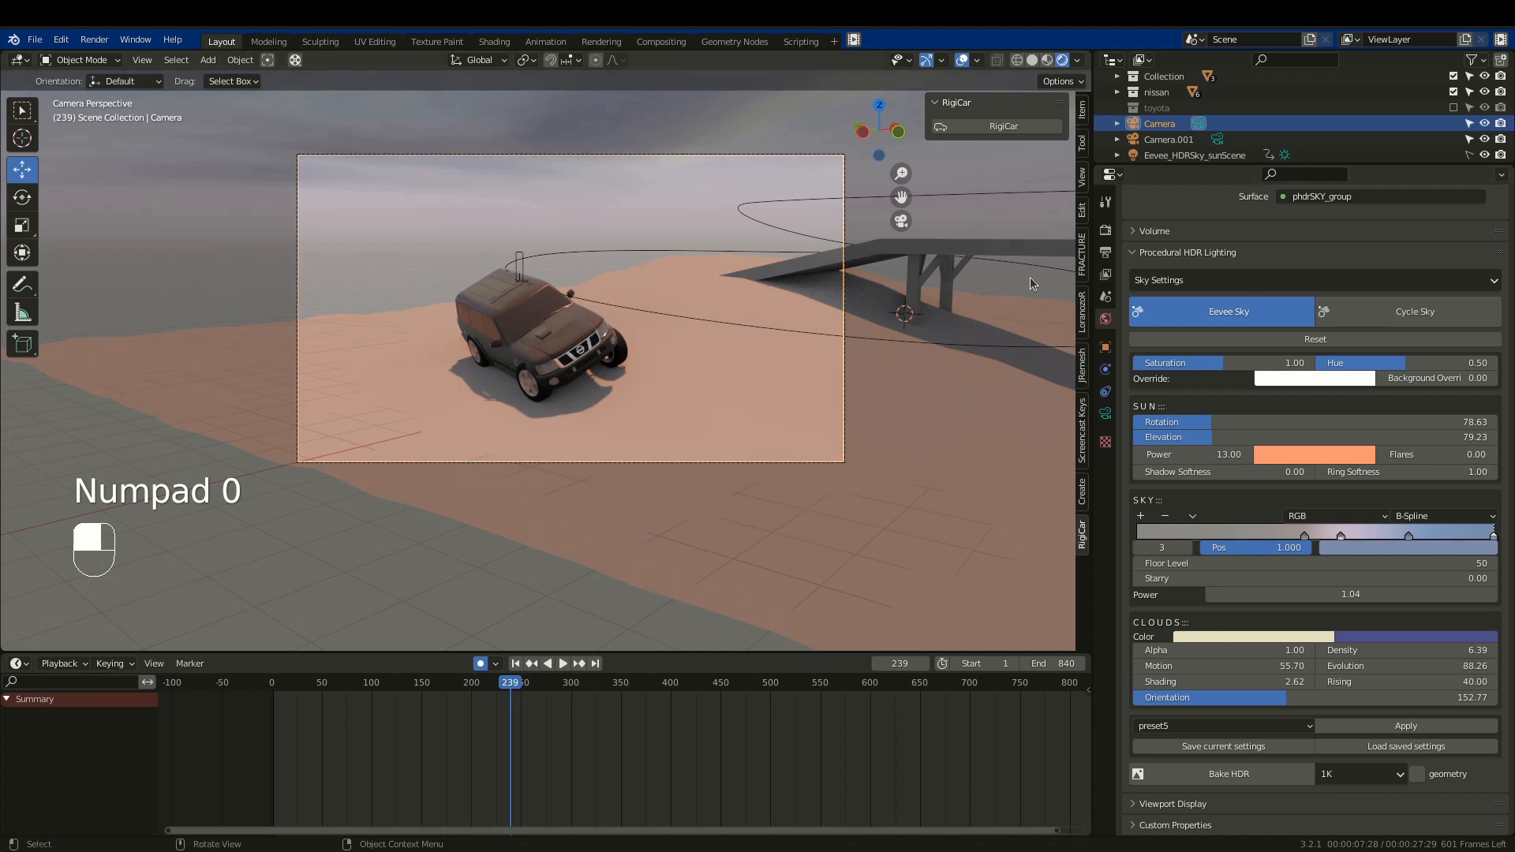
click(1106, 228)
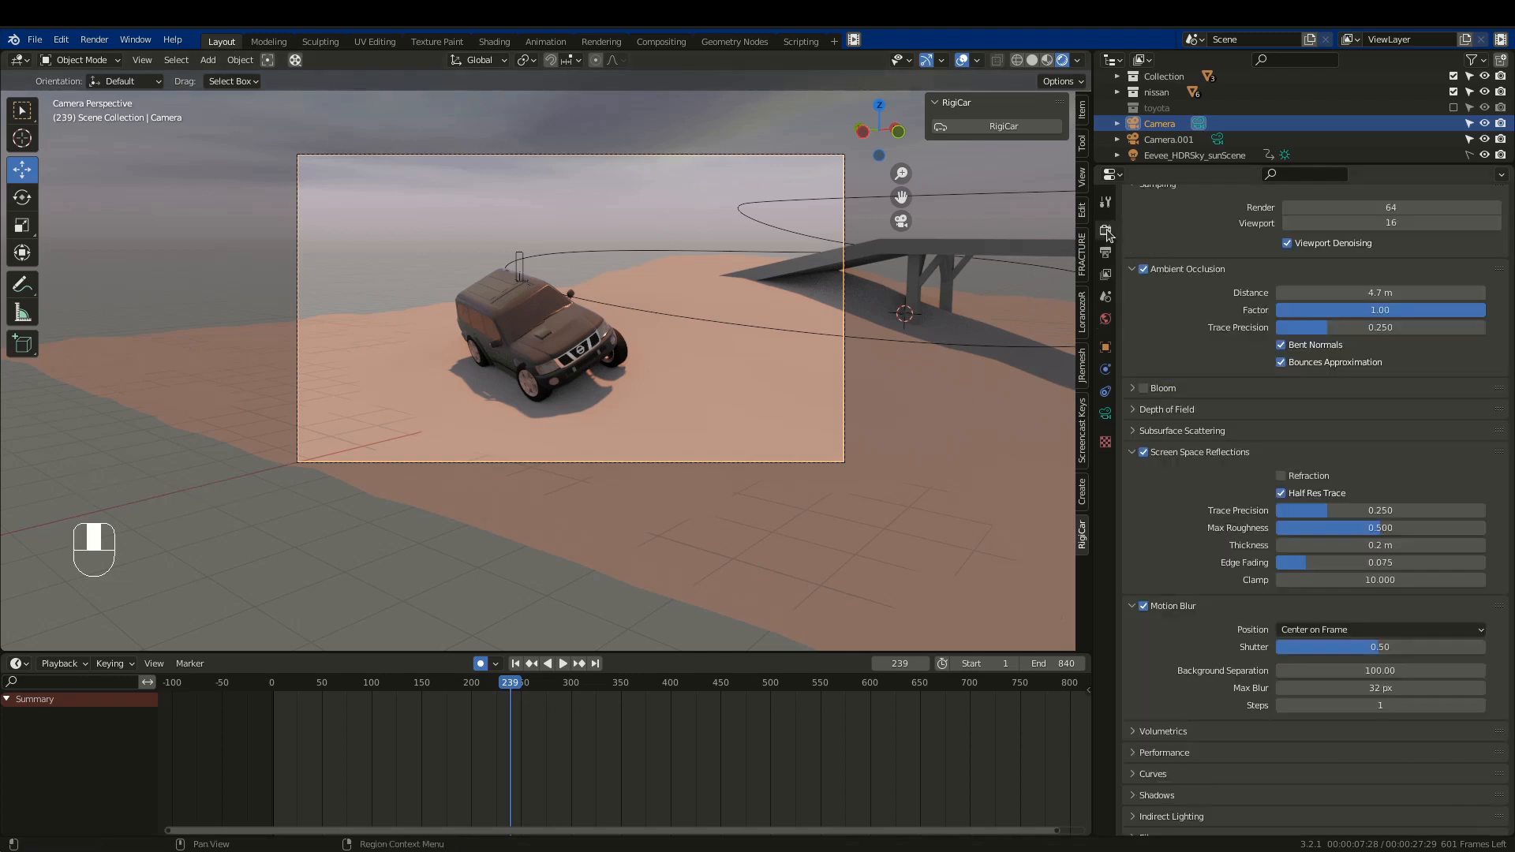
scroll(1195, 346, up, 3)
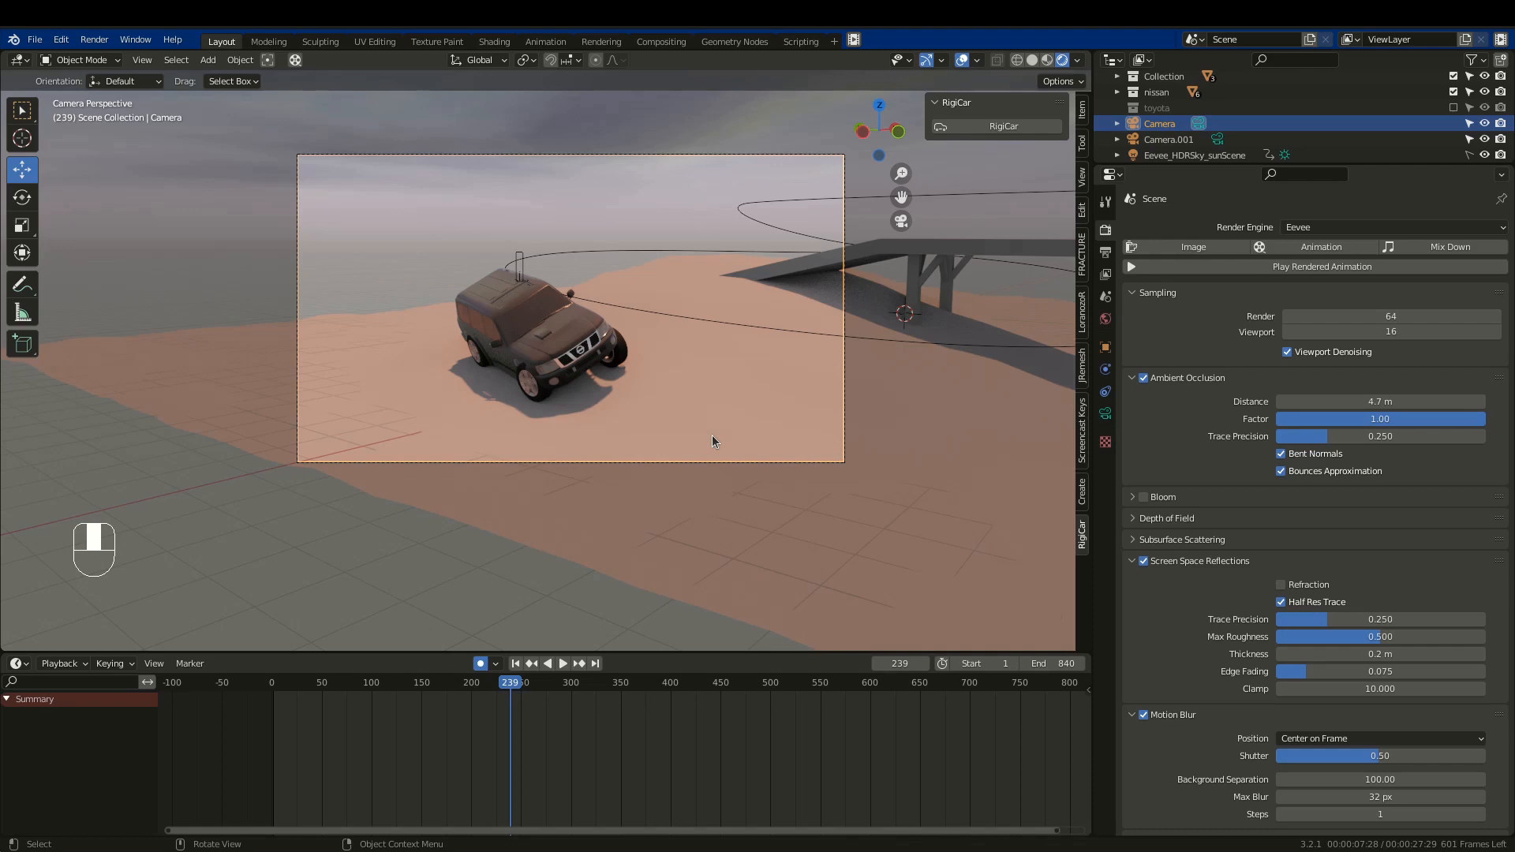
key(F12)
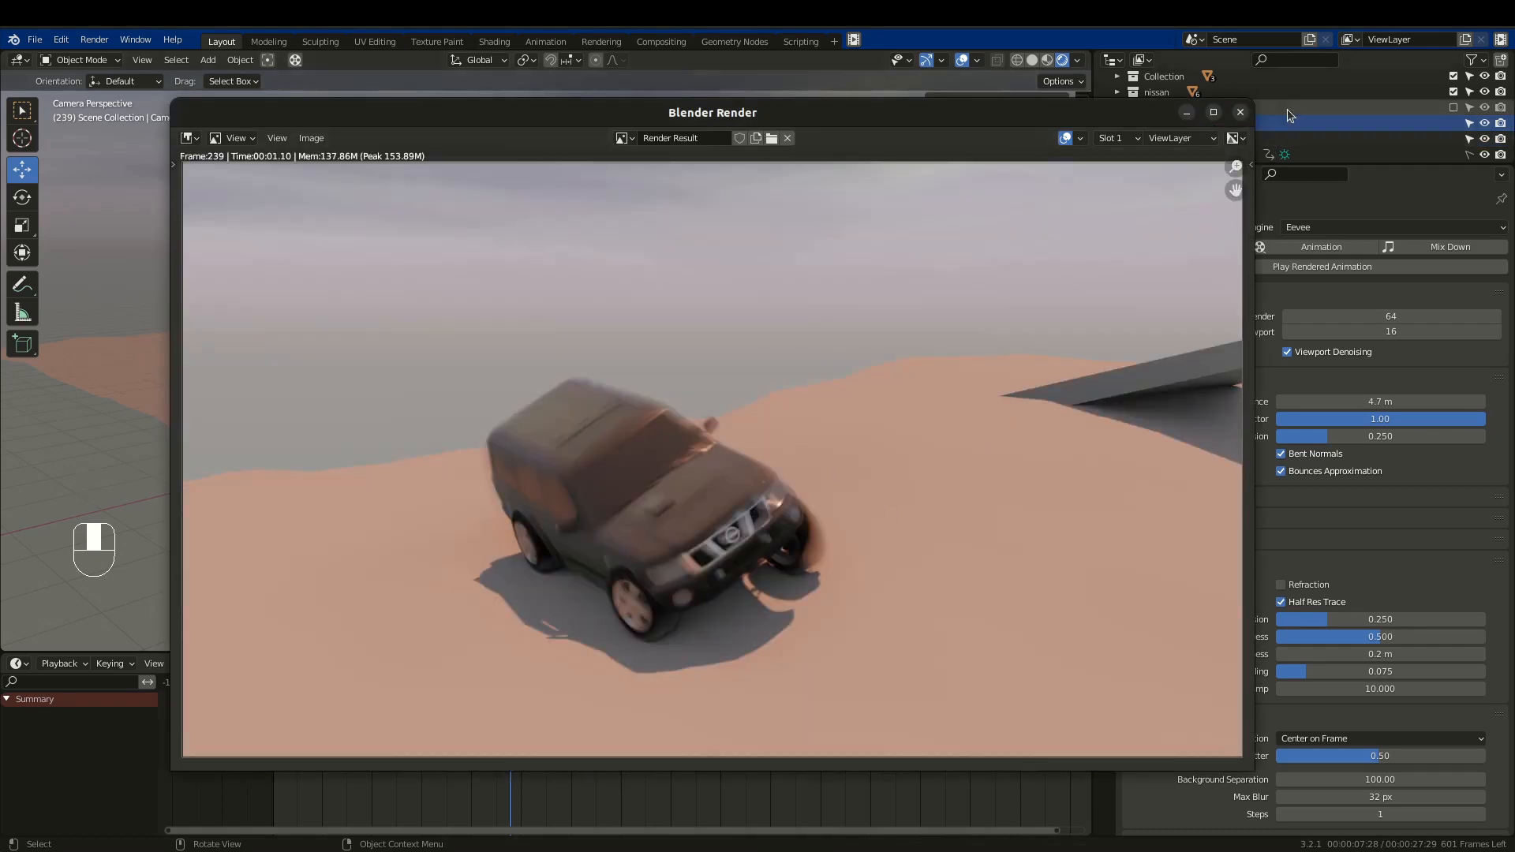
click(1239, 111)
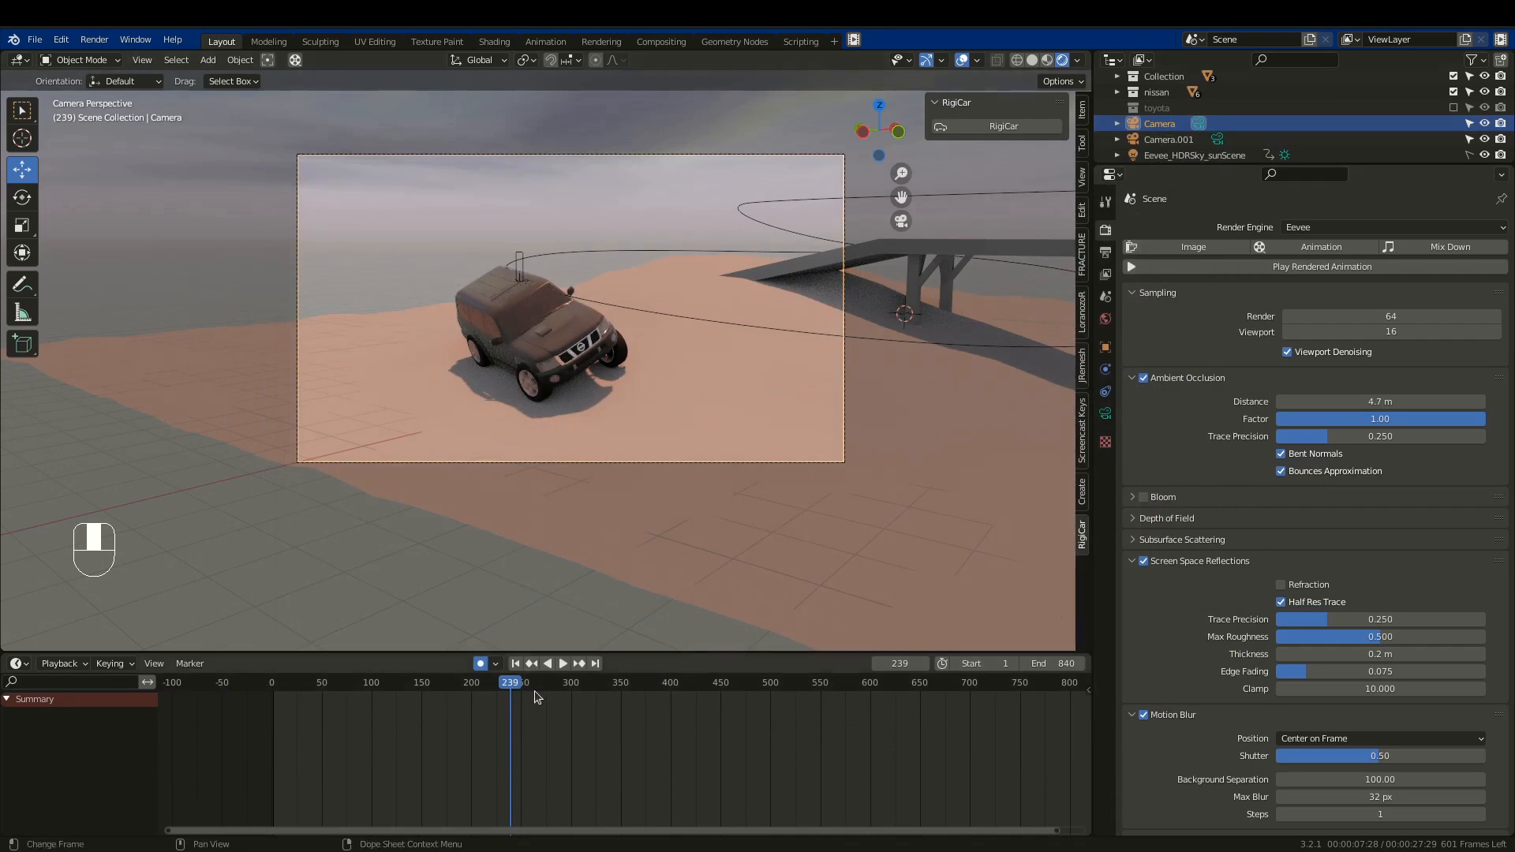
Render a test still of frame 254 to check the motion blur on the car.
mouse_move(541, 689)
mouse_down()
mouse_move(558, 683)
mouse_move(529, 685)
mouse_up()
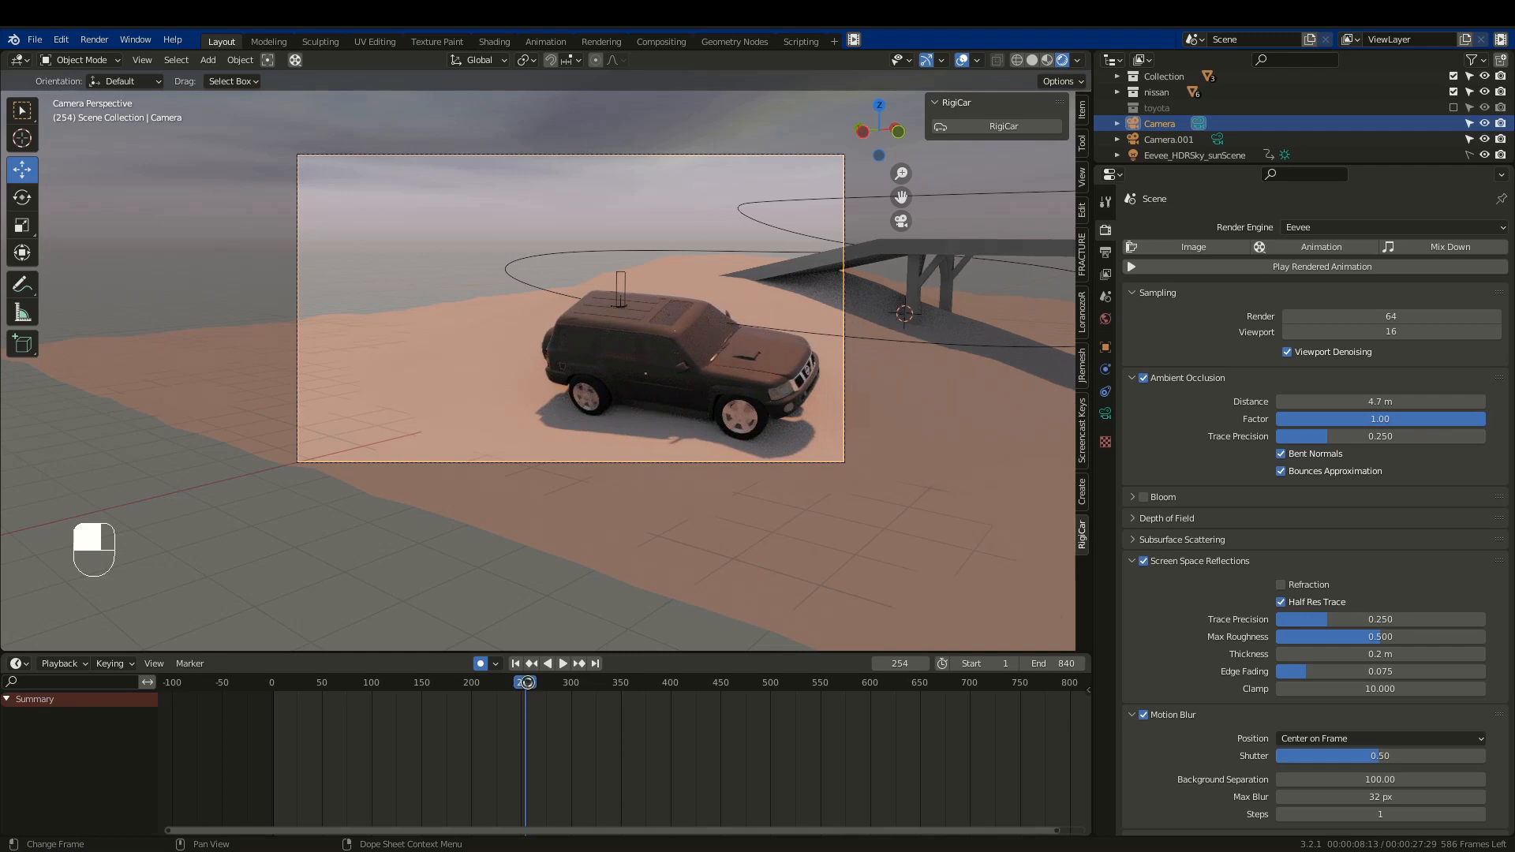
key(F12)
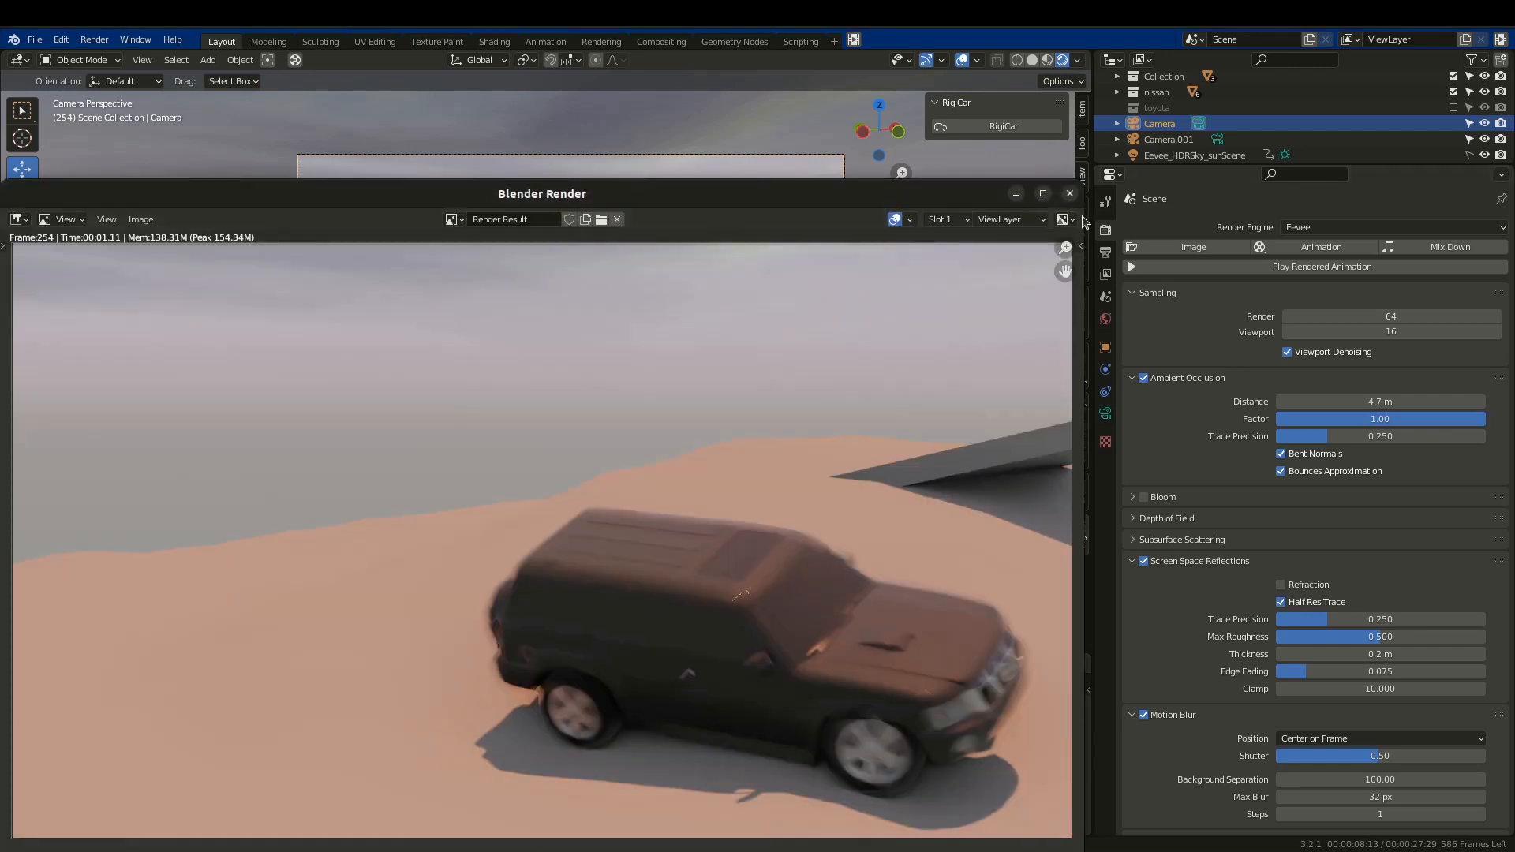
key(Escape)
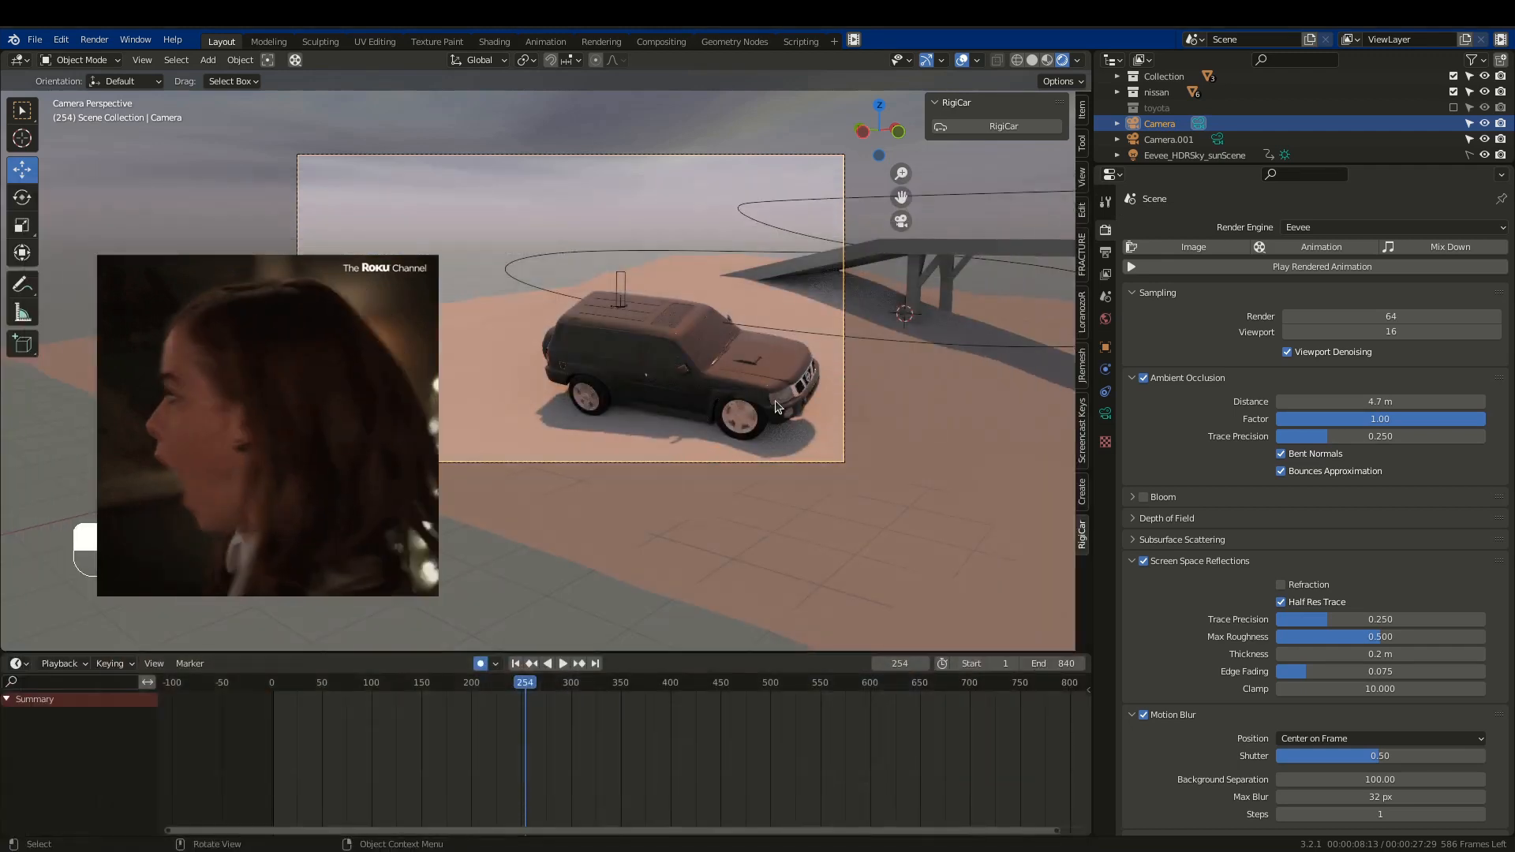
Select the car body and bake its RigiCar animation to keyframes from frame 1 to 840.
click(730, 361)
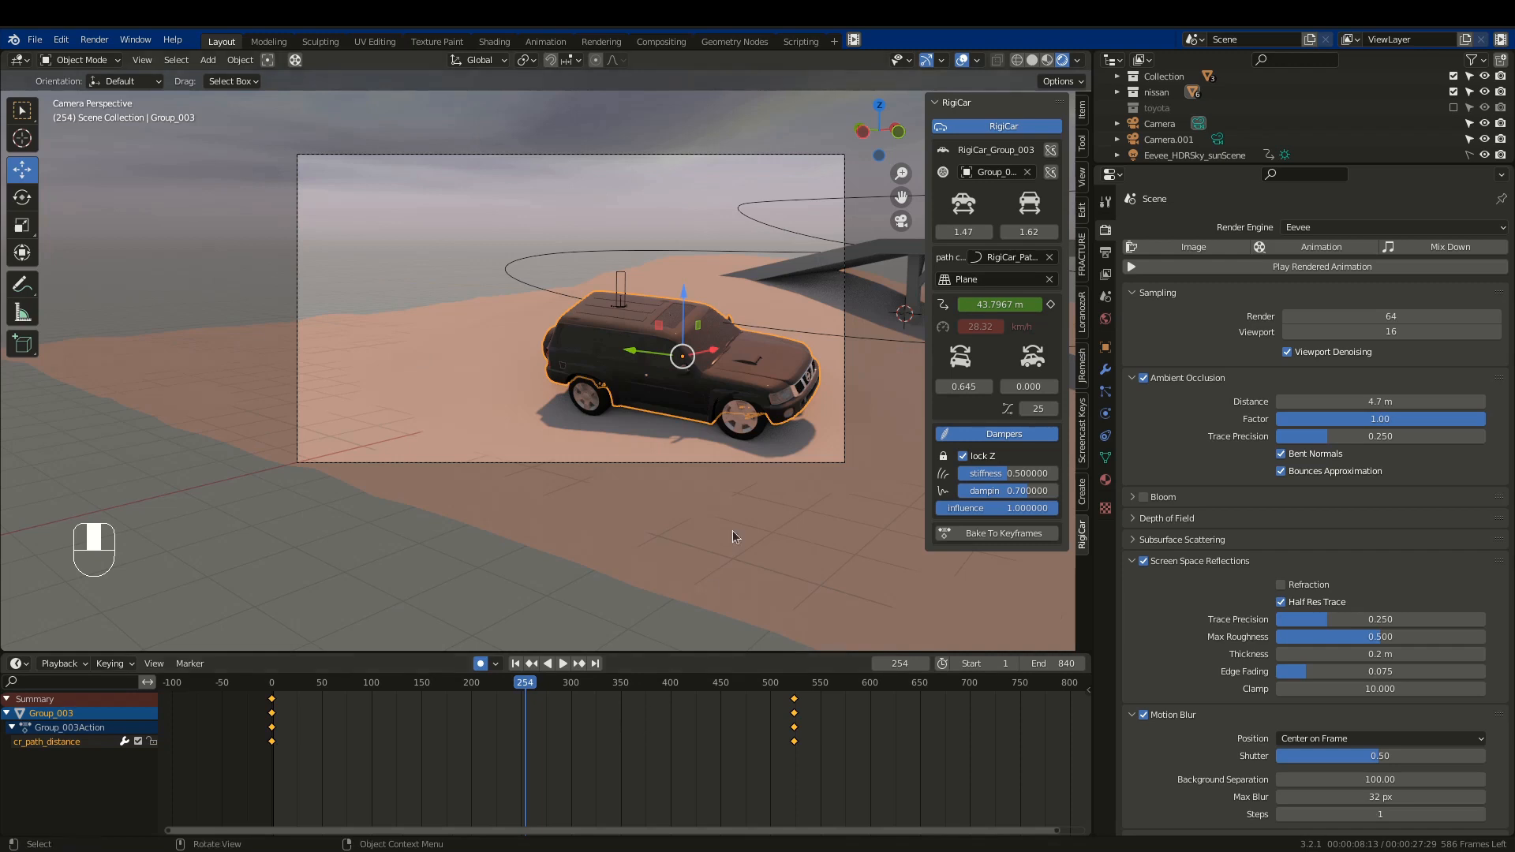
click(1001, 534)
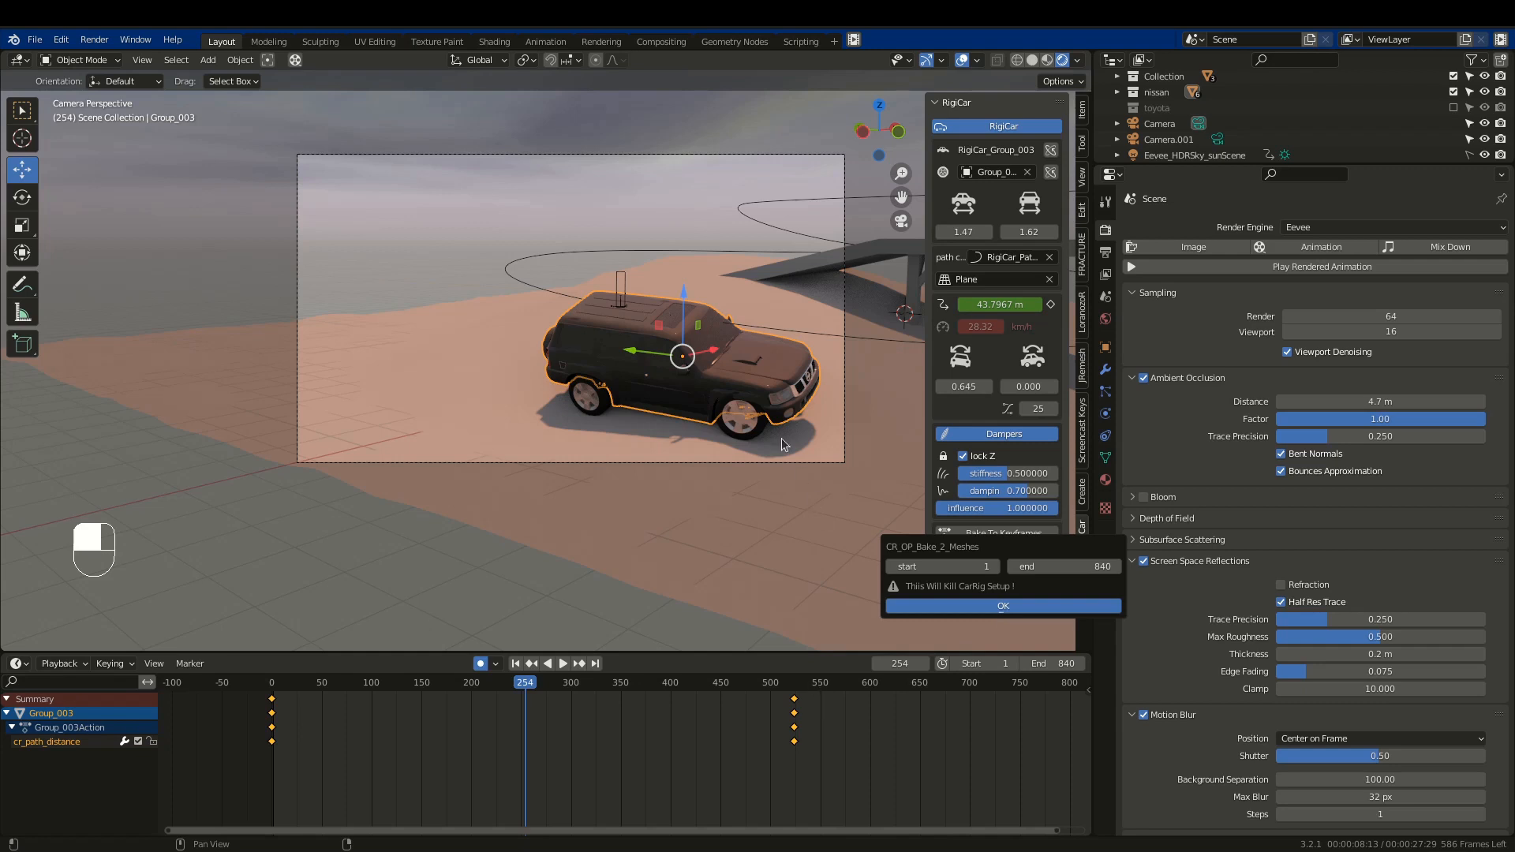
key(Return)
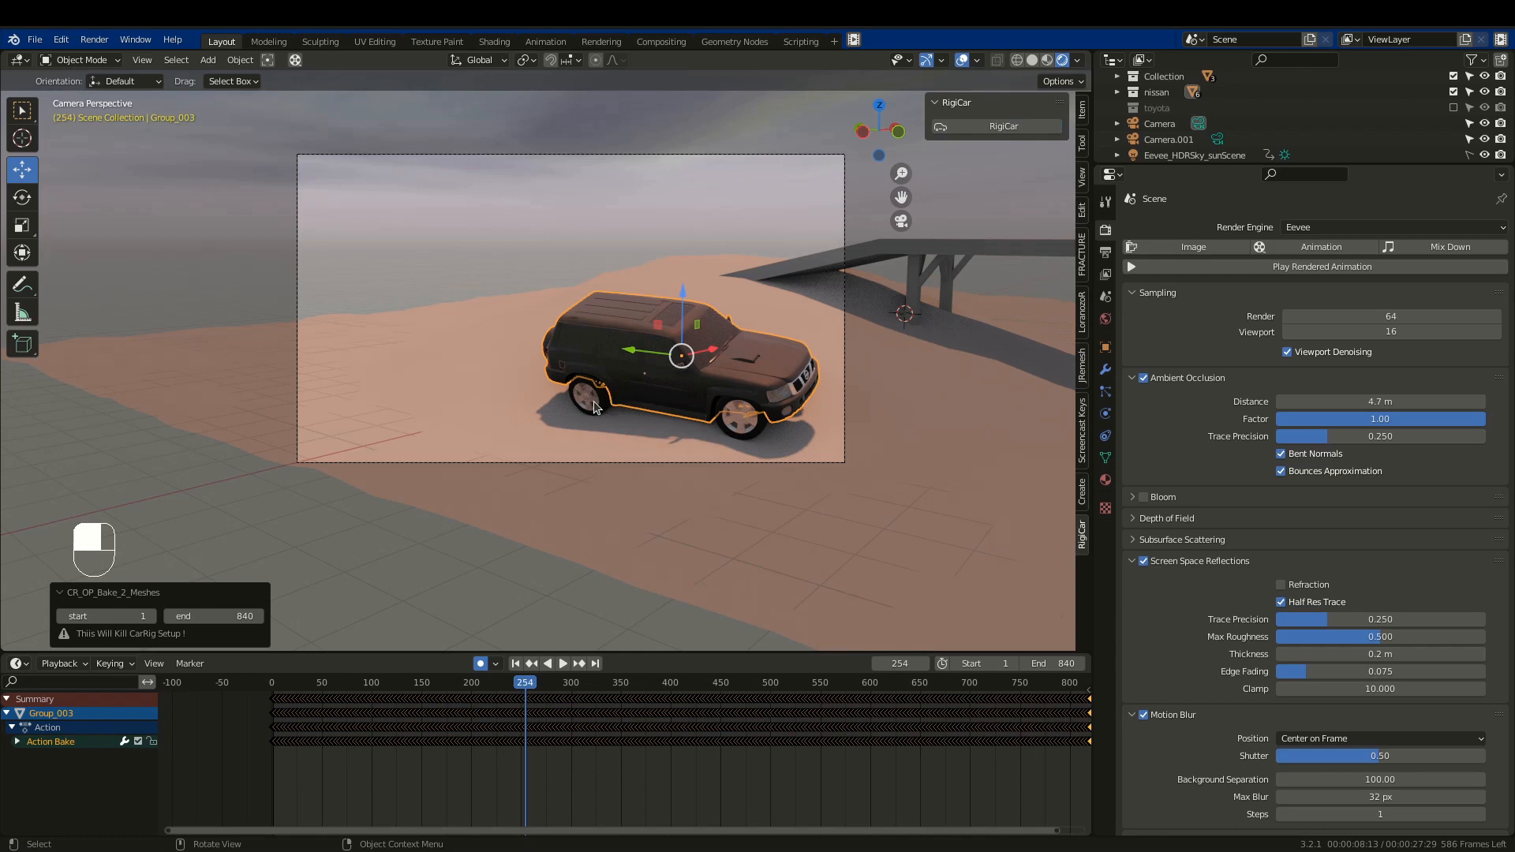
Render frame 239 of the baked animation as a test still.
mouse_move(502, 687)
mouse_down()
mouse_move(395, 685)
mouse_move(524, 687)
mouse_move(512, 692)
mouse_up()
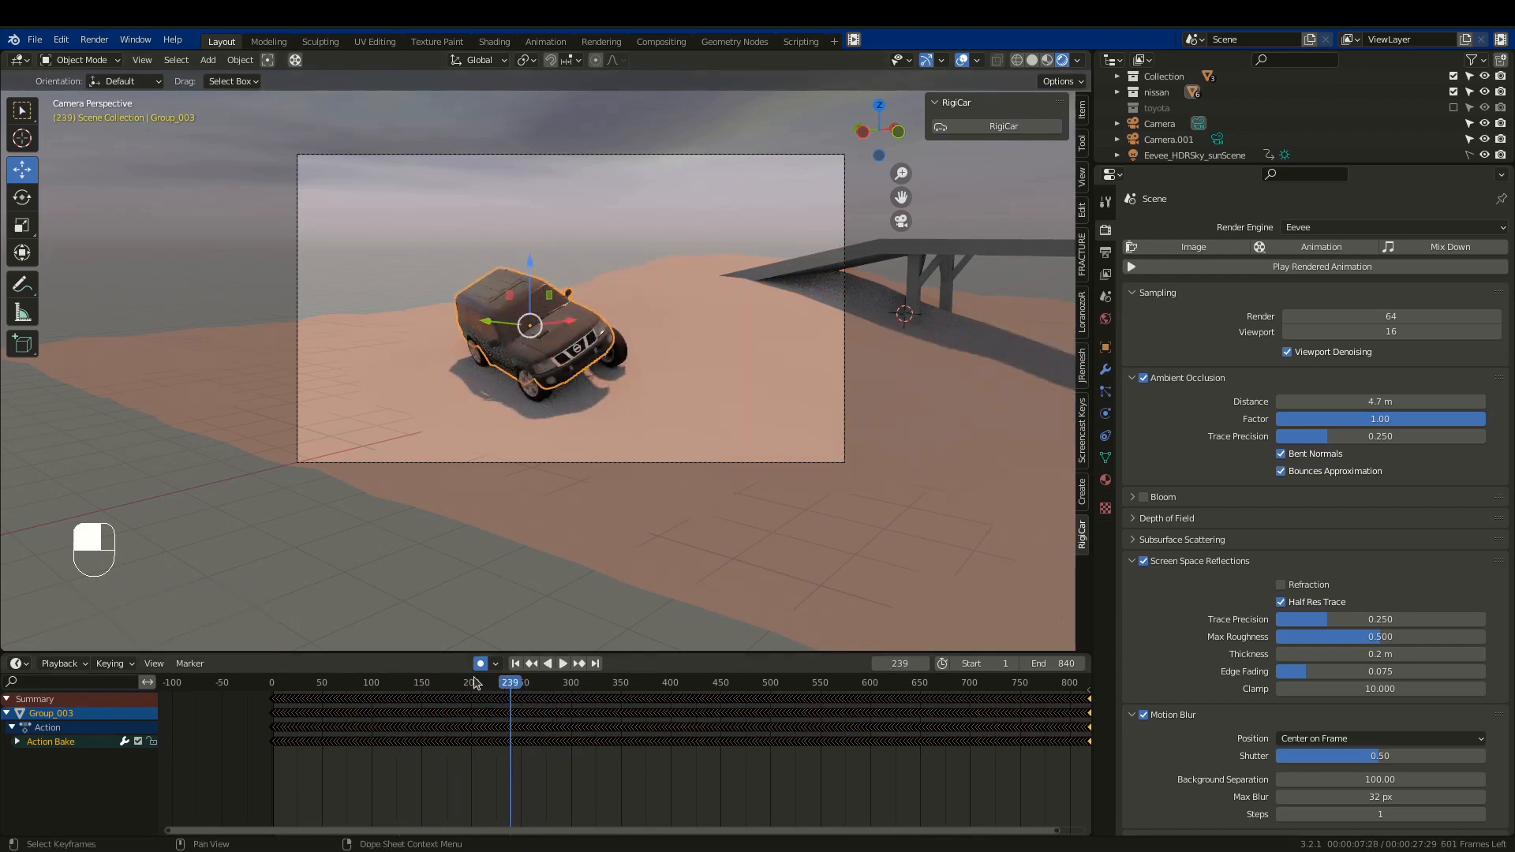
key(F12)
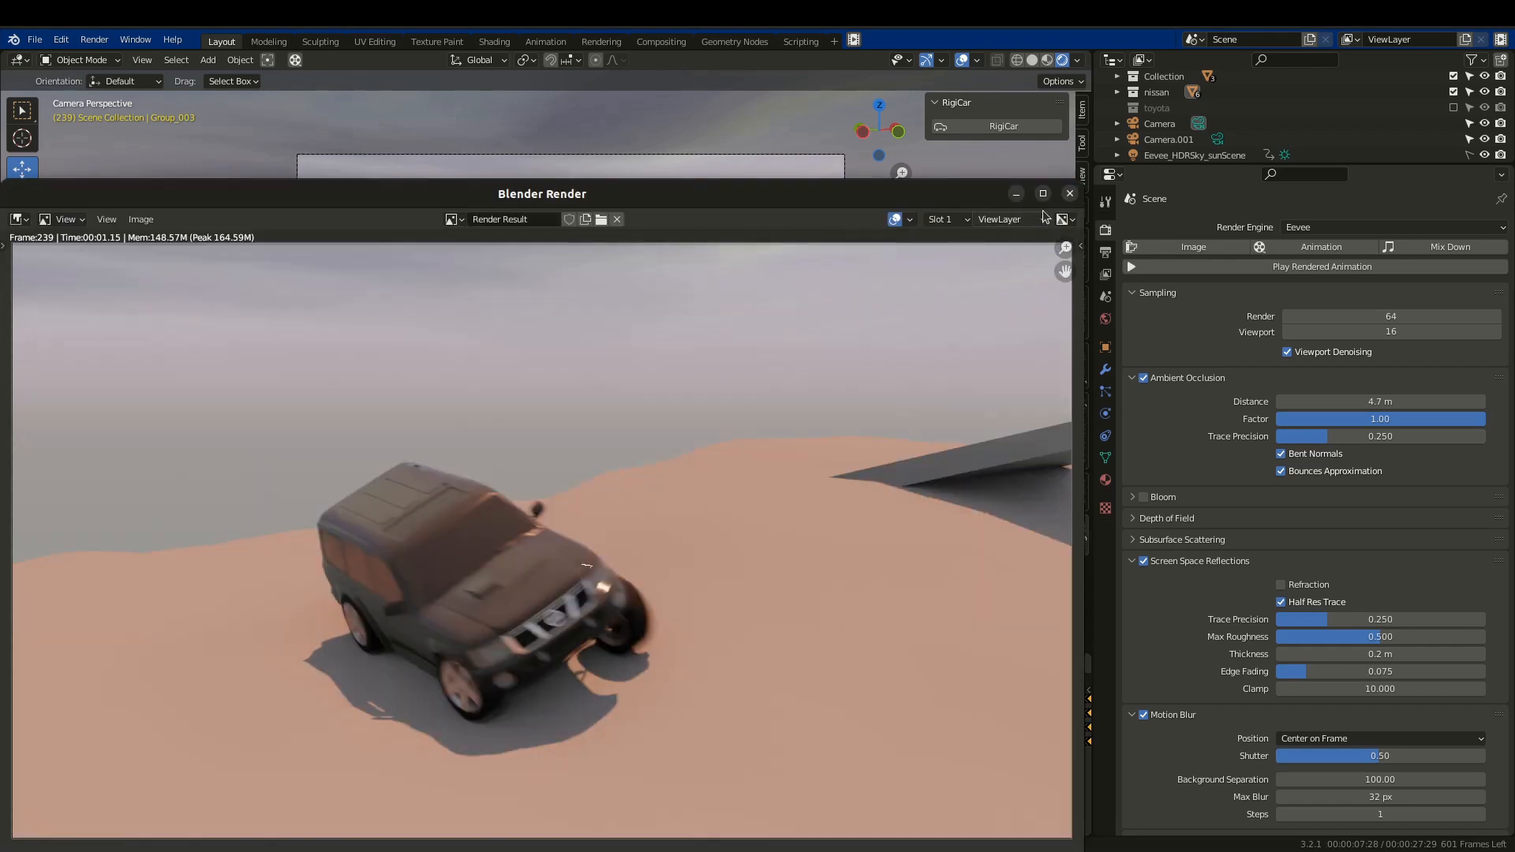
click(1070, 194)
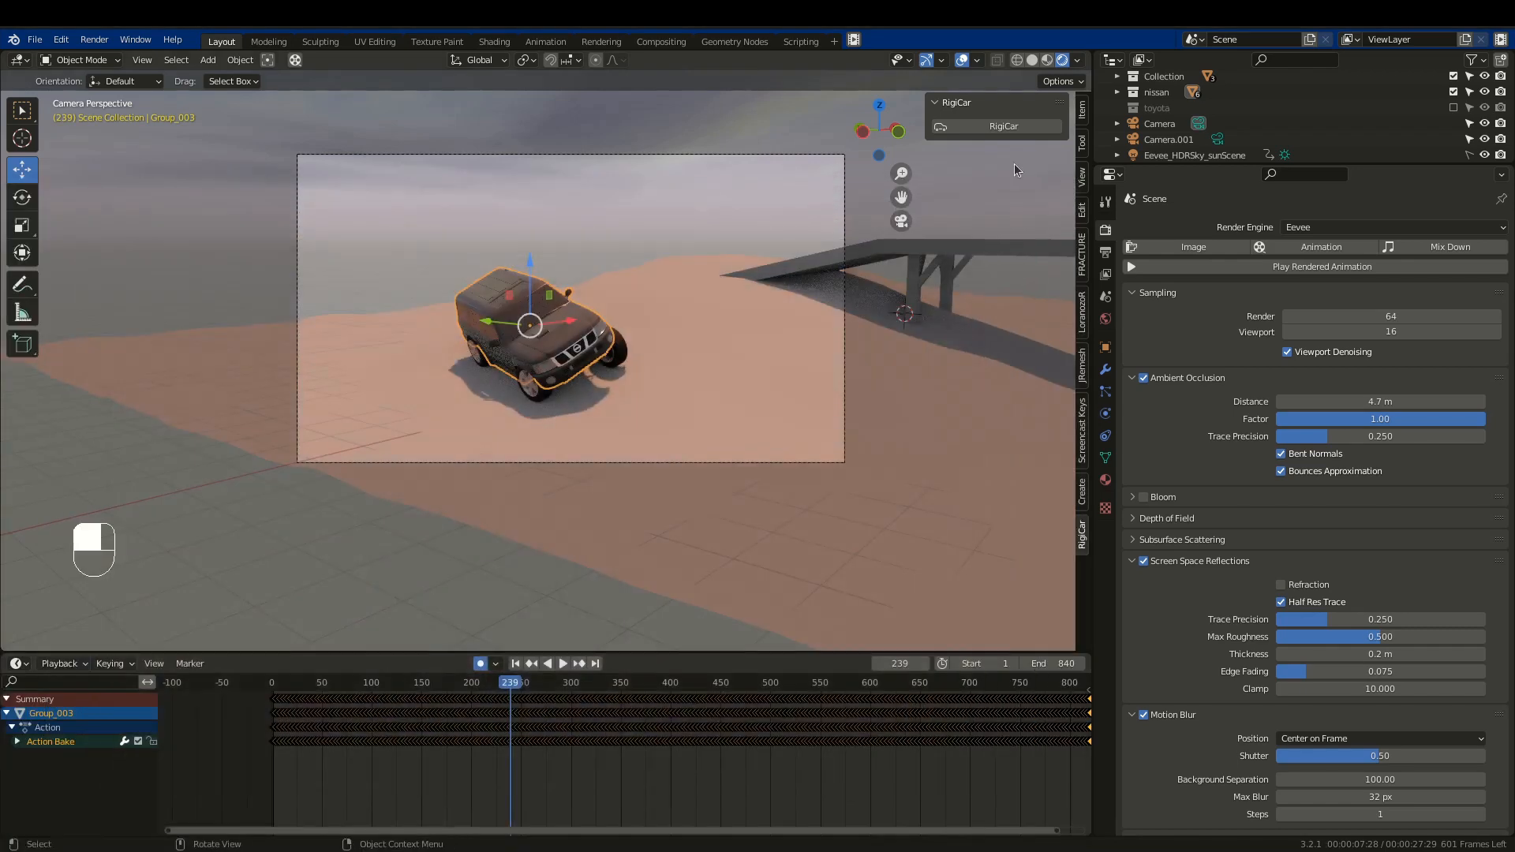
click(96, 38)
mouse_move(70, 39)
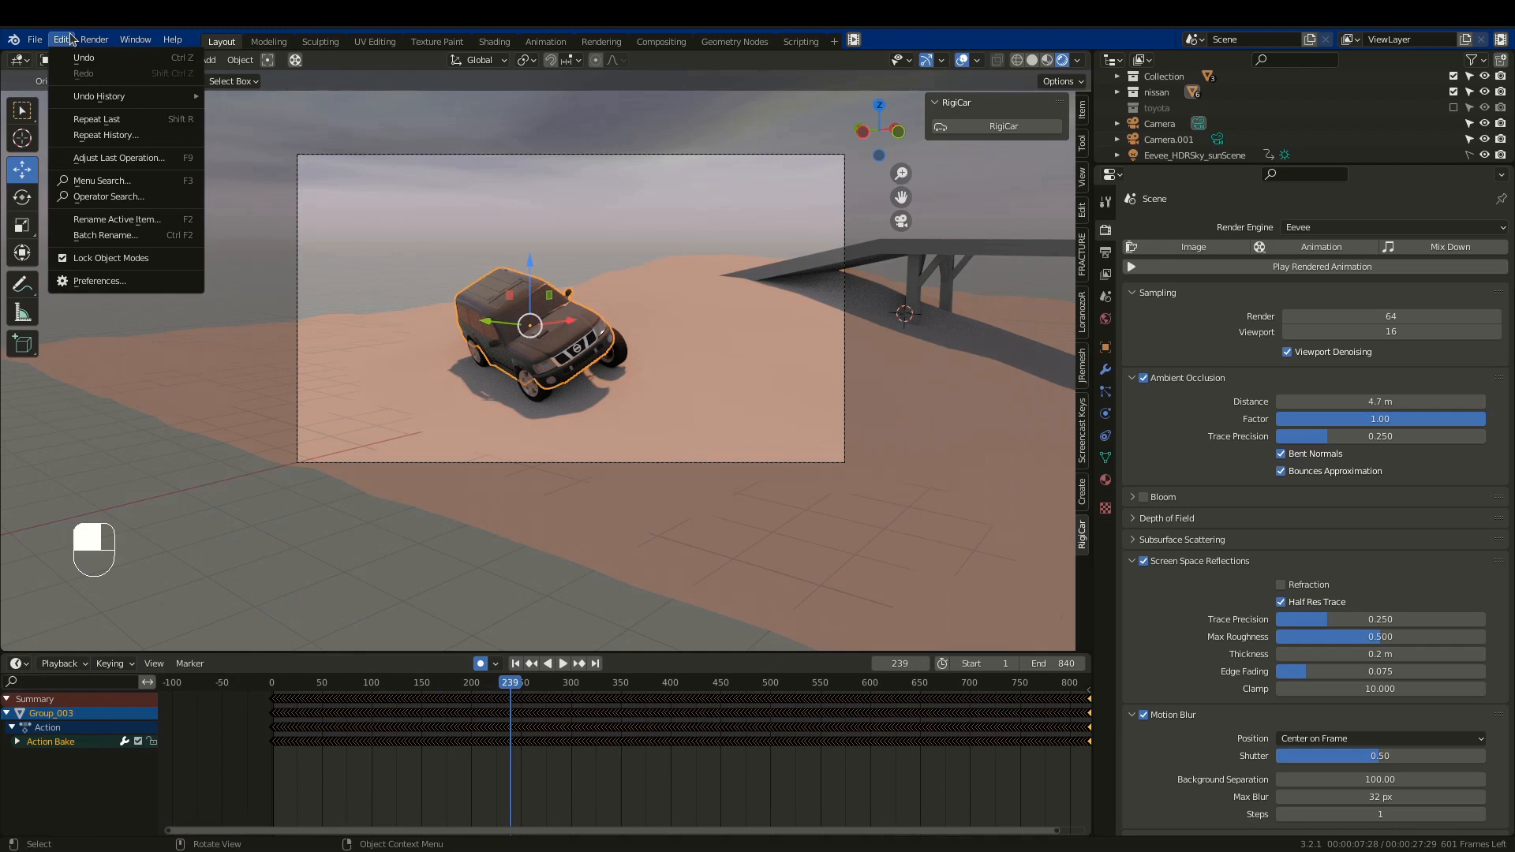
click(95, 39)
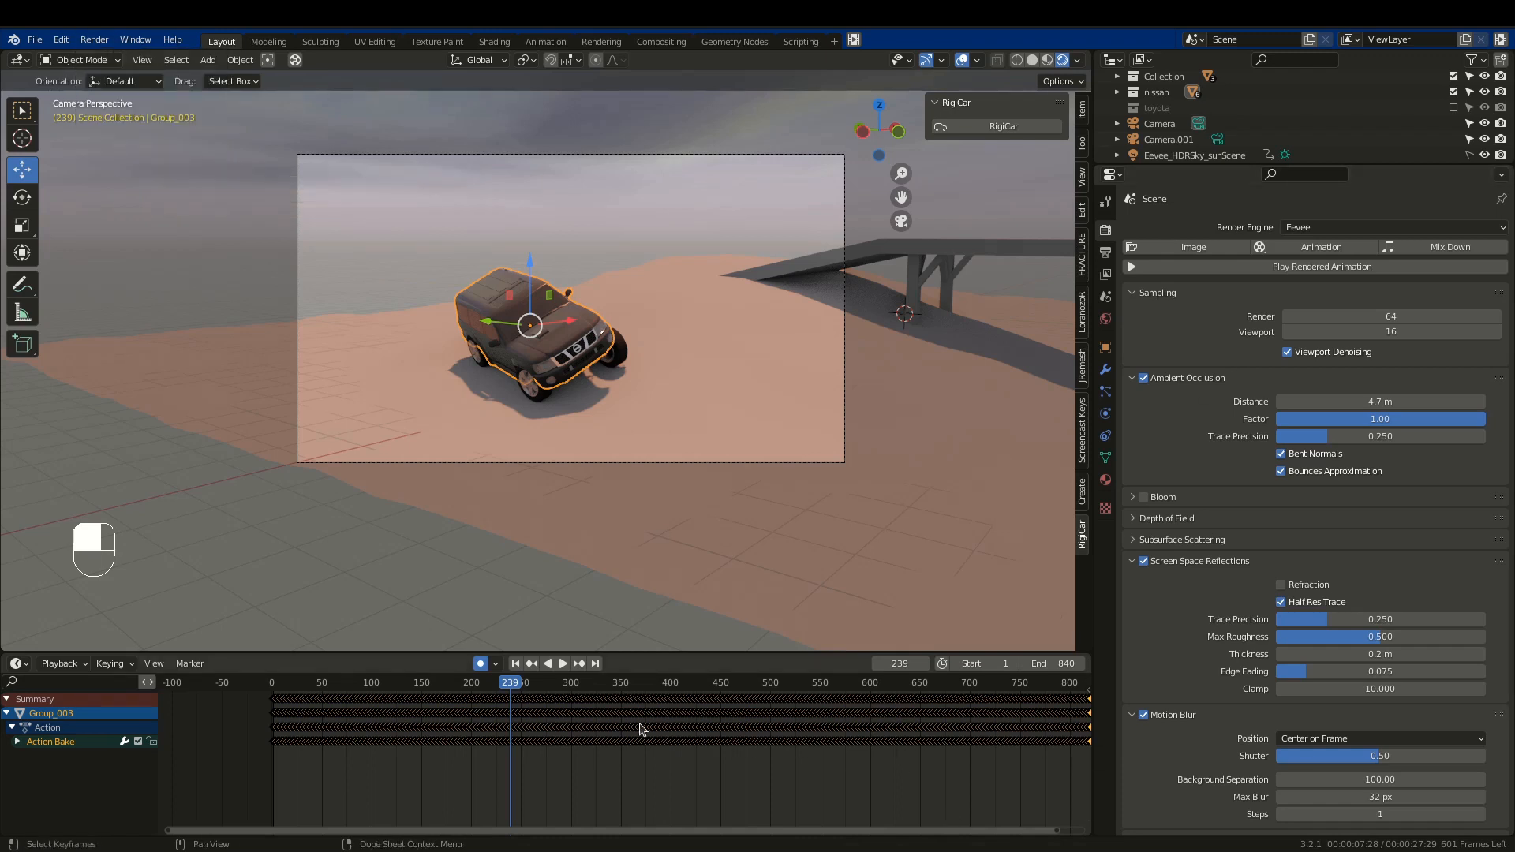
At frame 245, show the render output properties and select the car's front wheel nearest the camera.
drag(518, 690, 524, 691)
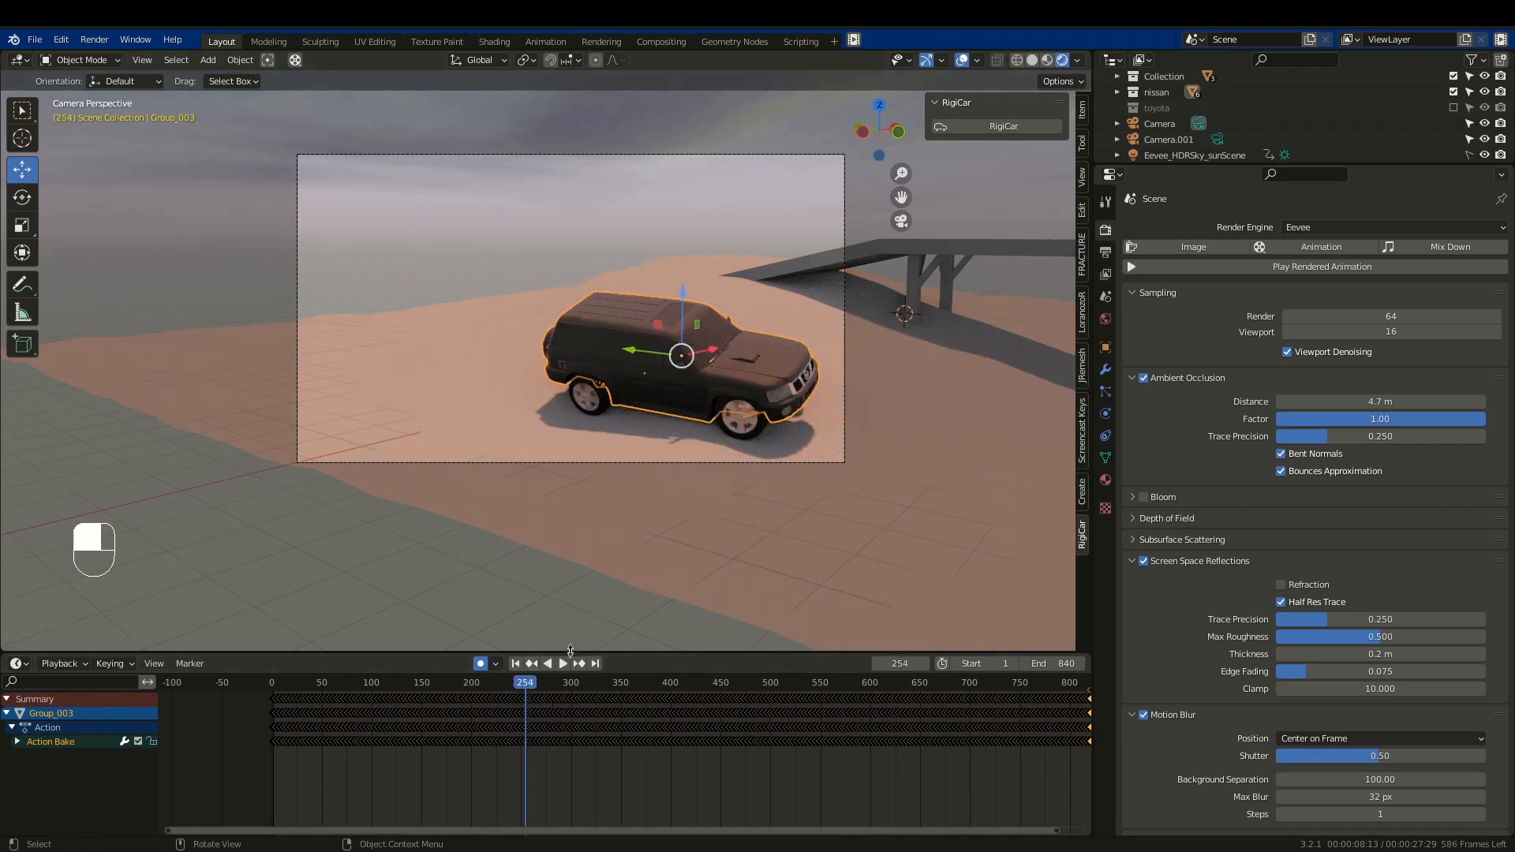
mouse_move(547, 679)
mouse_down()
mouse_move(565, 683)
mouse_move(504, 683)
mouse_move(544, 679)
mouse_up()
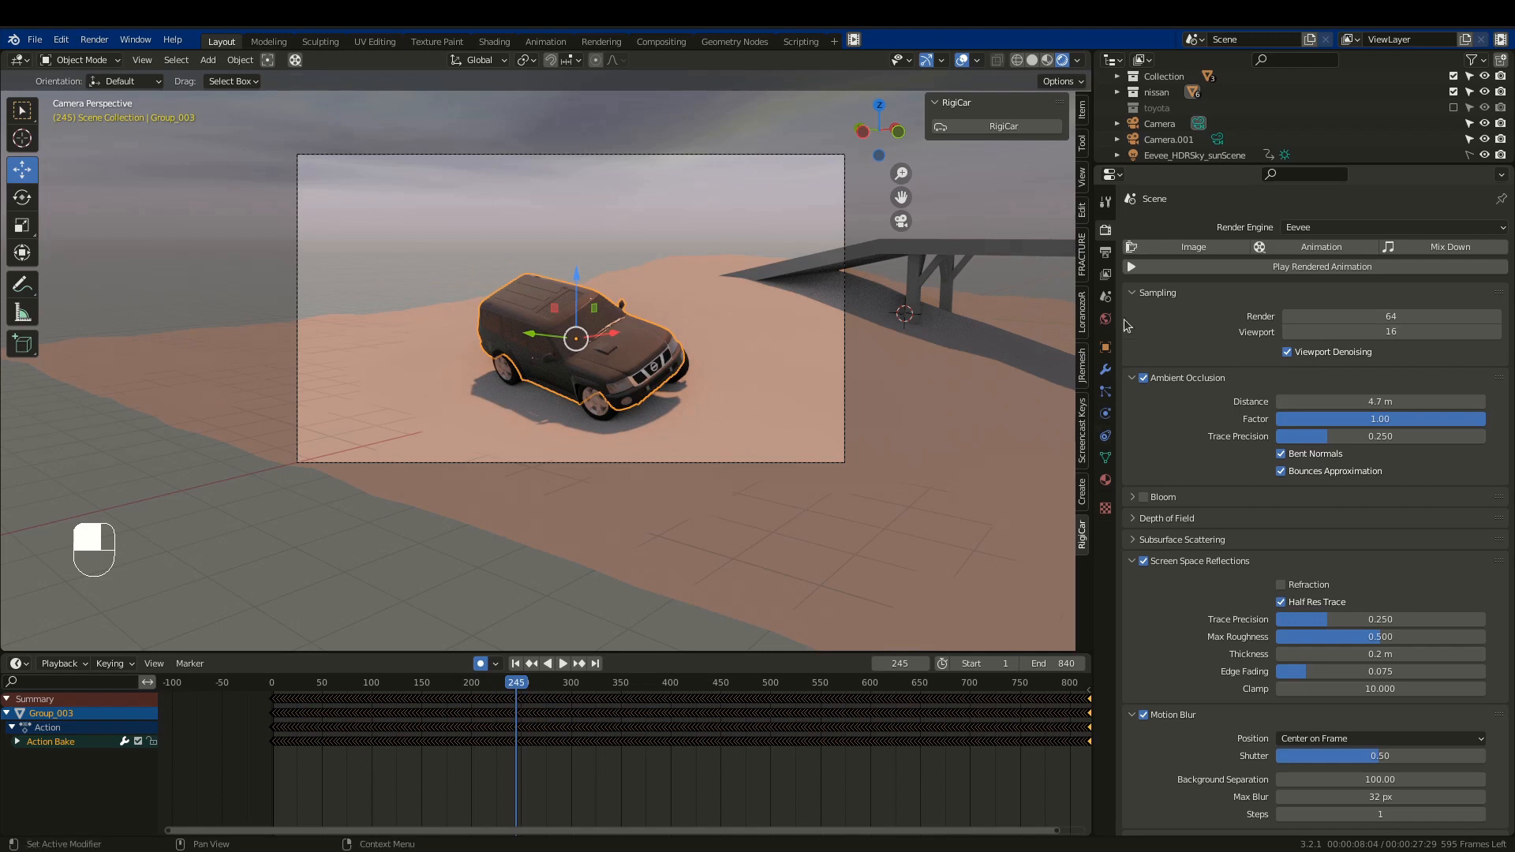
click(1106, 254)
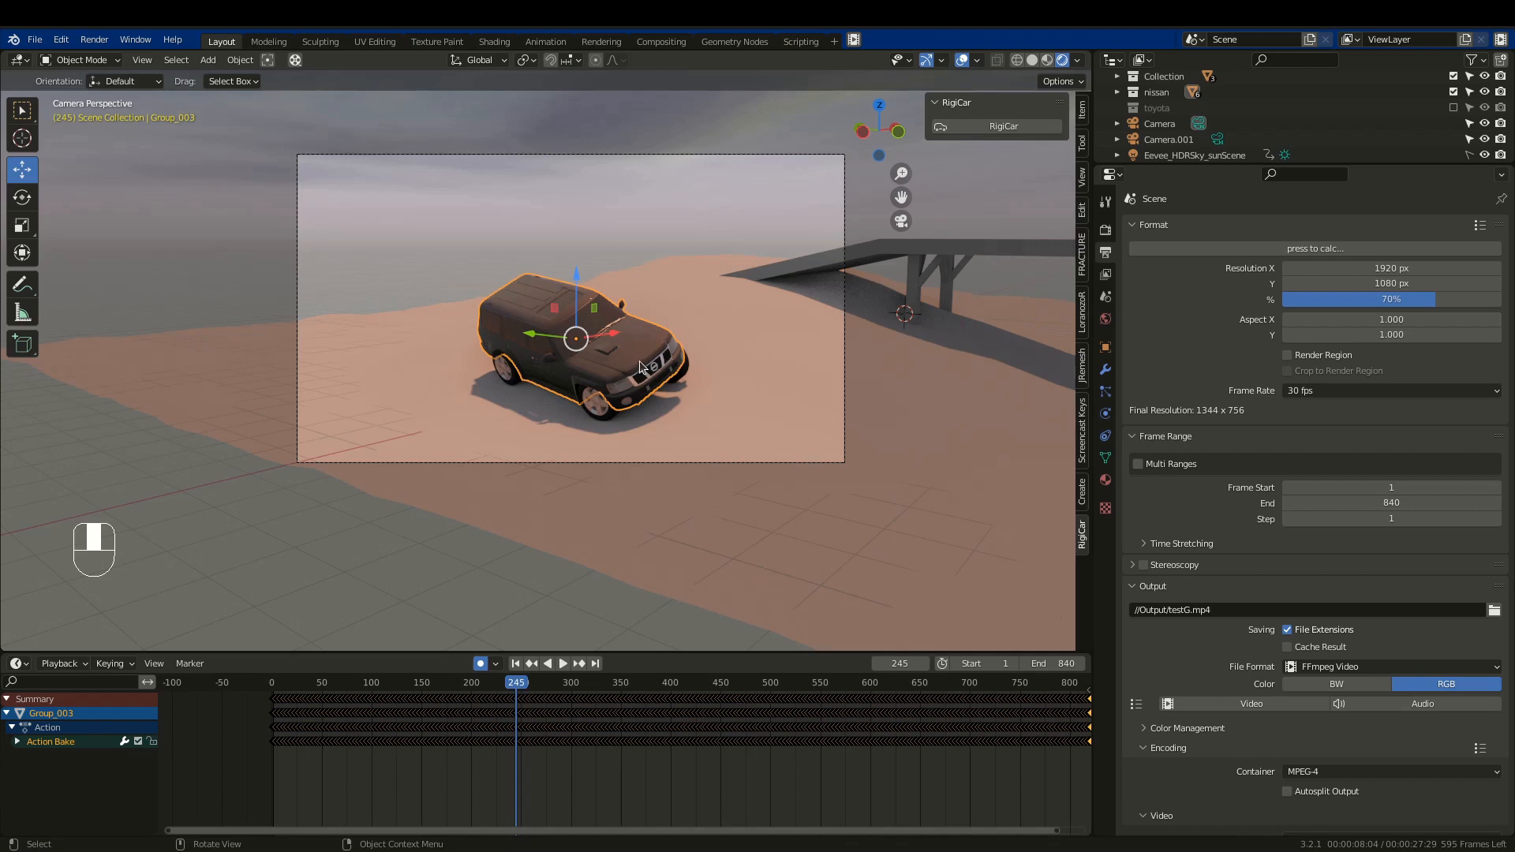
click(593, 418)
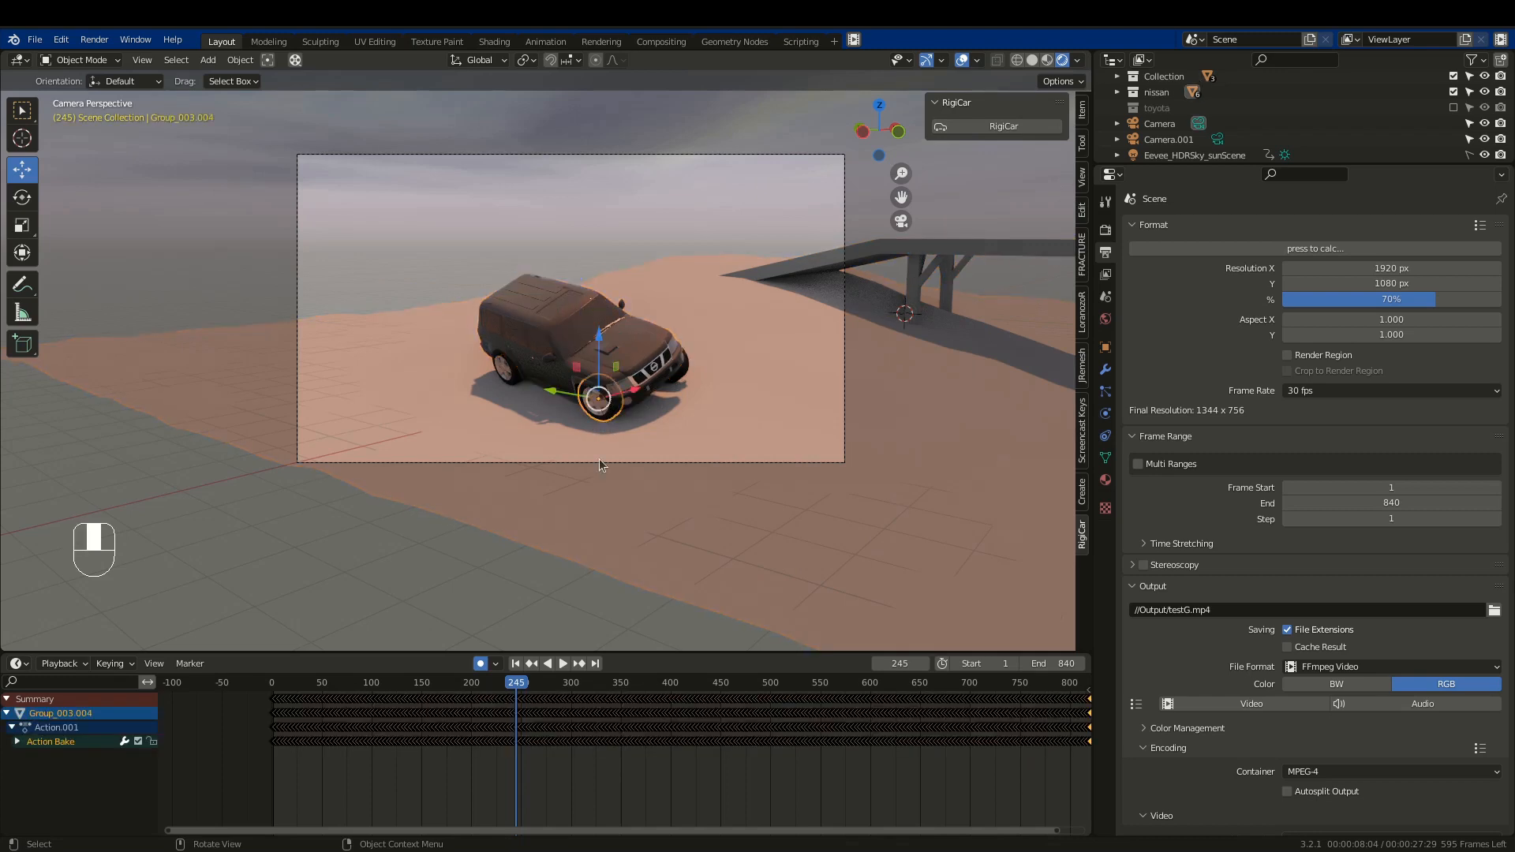
key(ctrl)
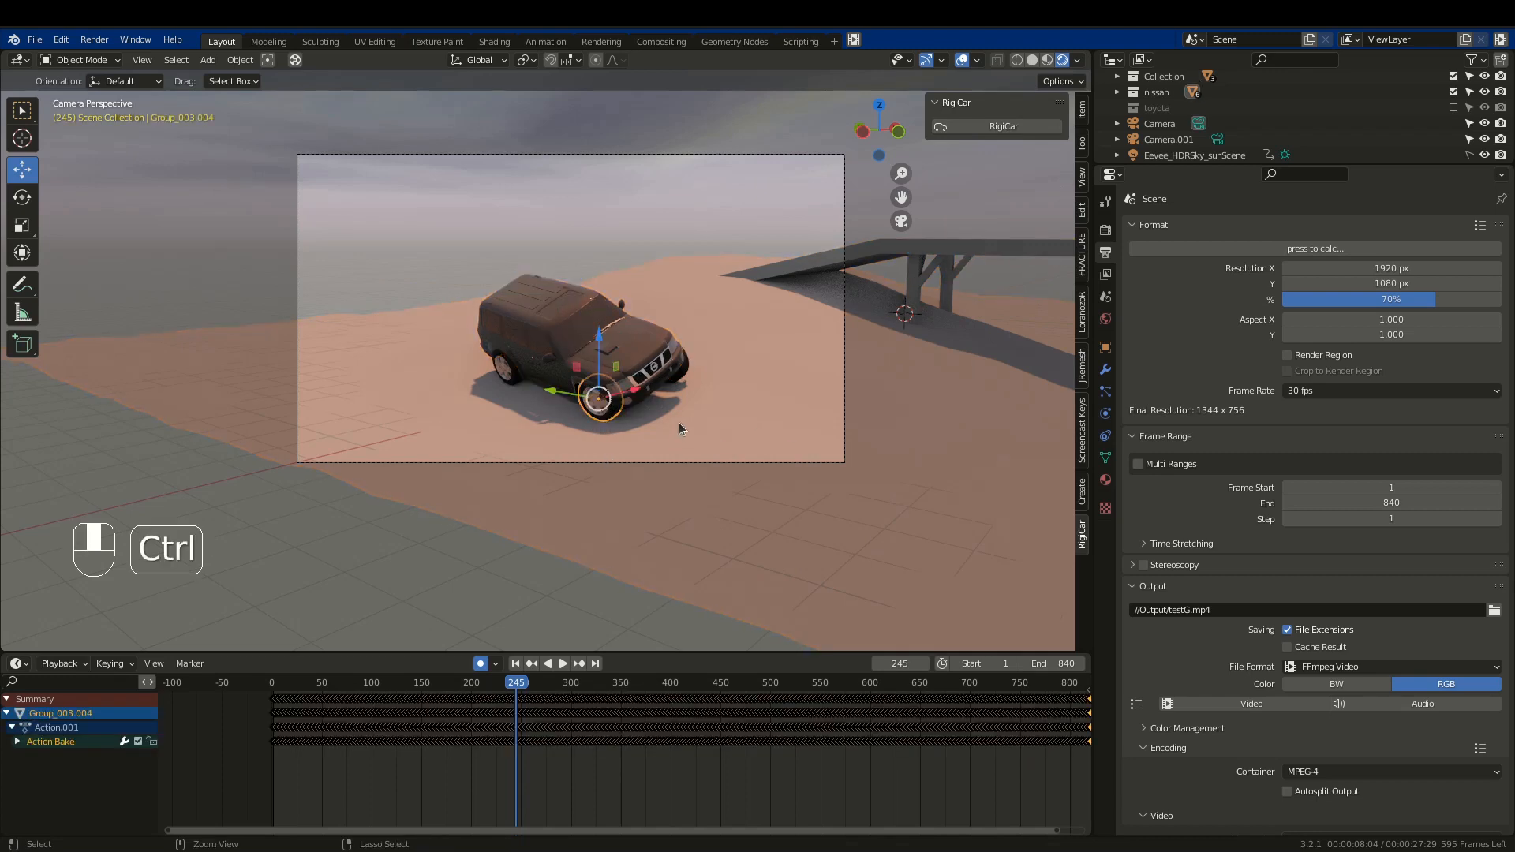
Undo the wheel selection, frame changes and keyframe bake to restore the car's live RigiCar rig.
key(ctrl+z)
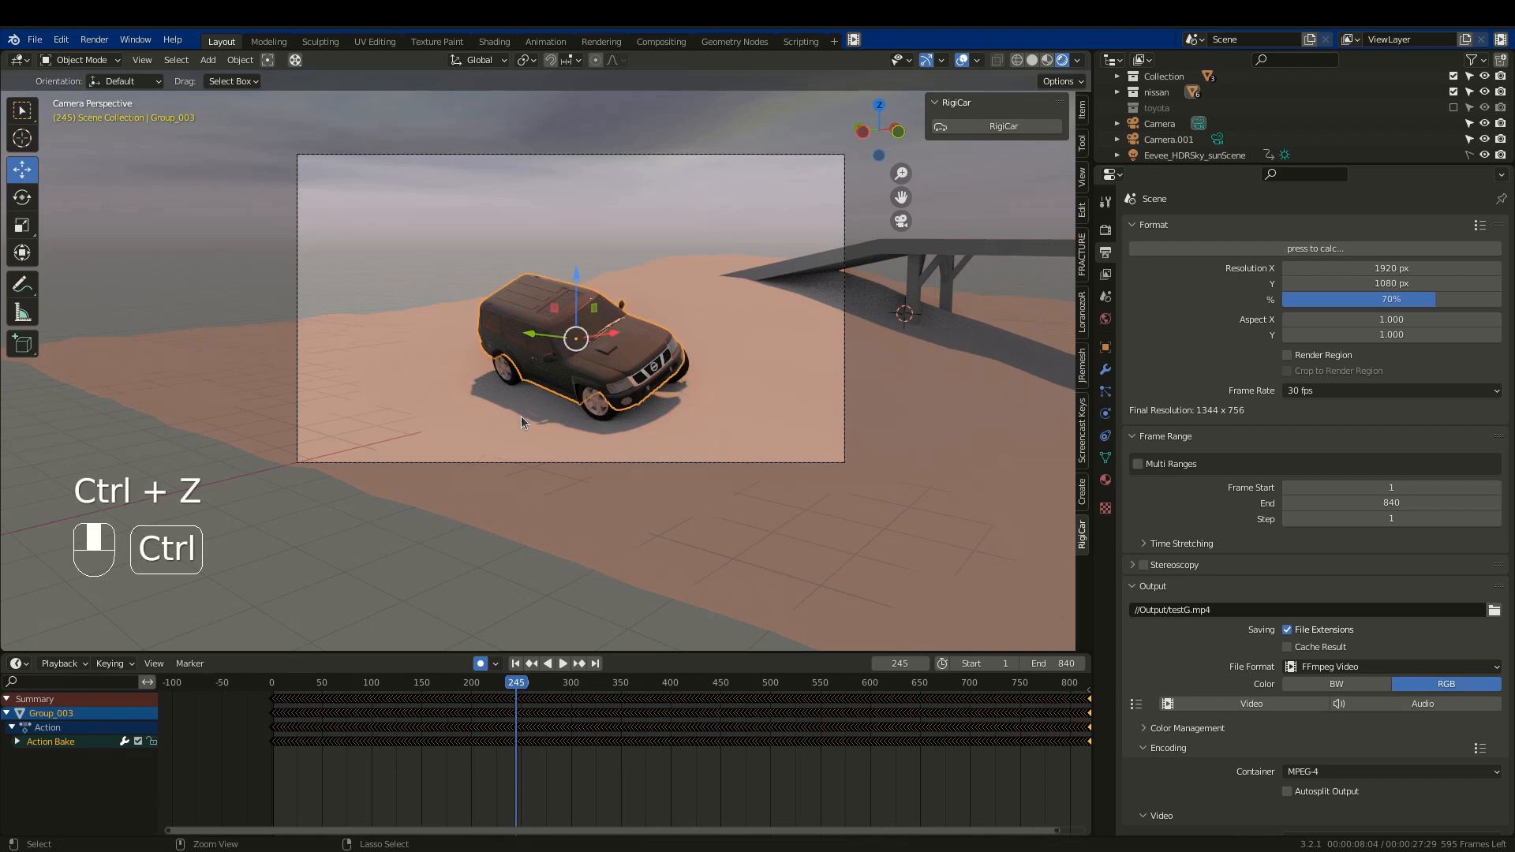
key(ctrl+z)
key(ctrl+z)
key(ctrl+z)
key(ctrl+z)
key(ctrl+z)
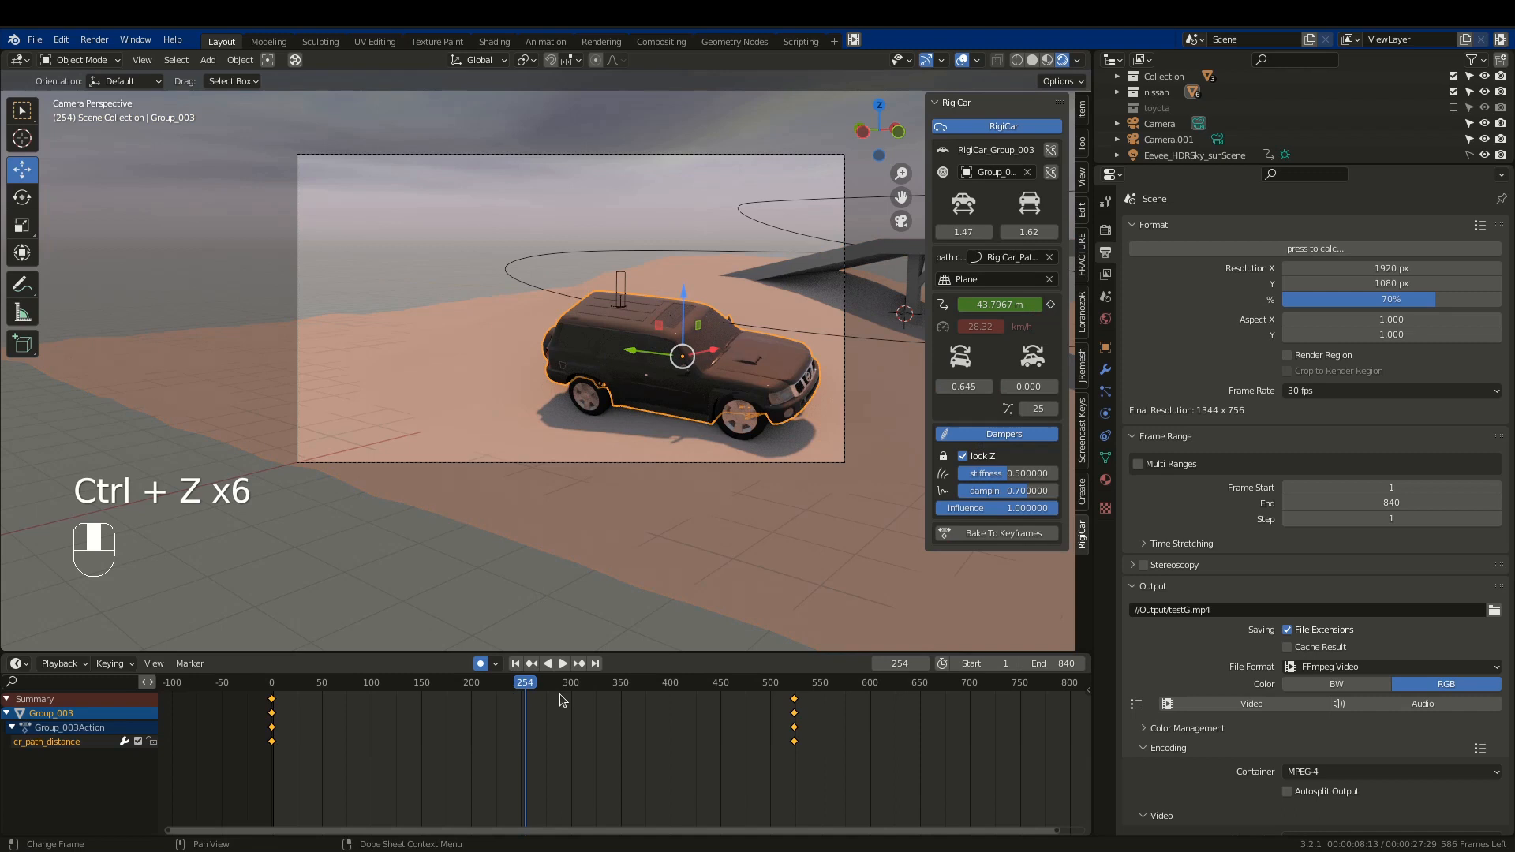
At frame 242, try switching off the RigiCar rig on the car body and inspect the separated body and wheels.
drag(562, 683, 513, 689)
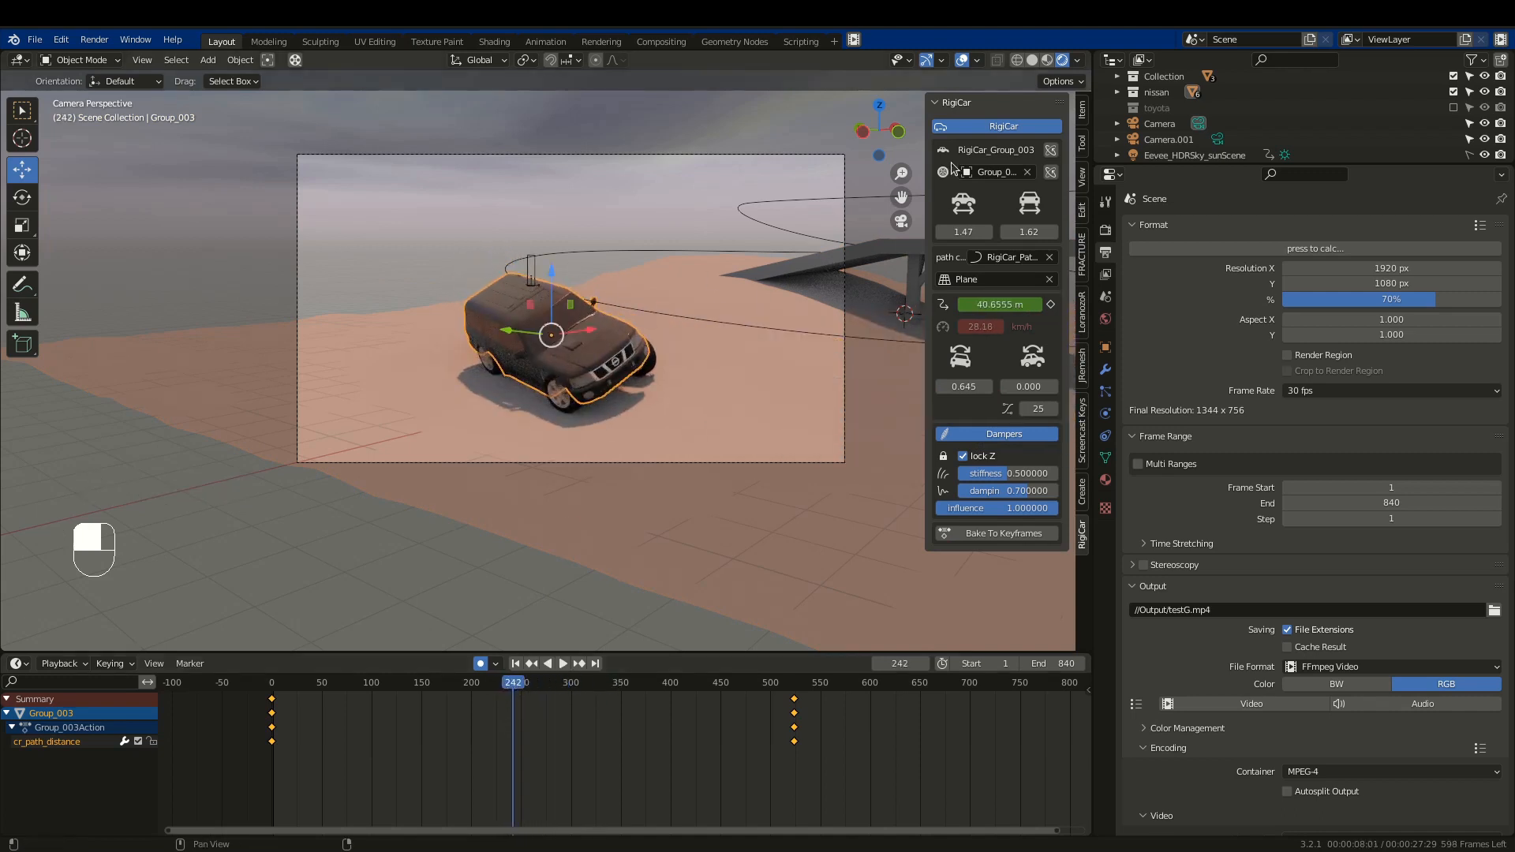
click(978, 130)
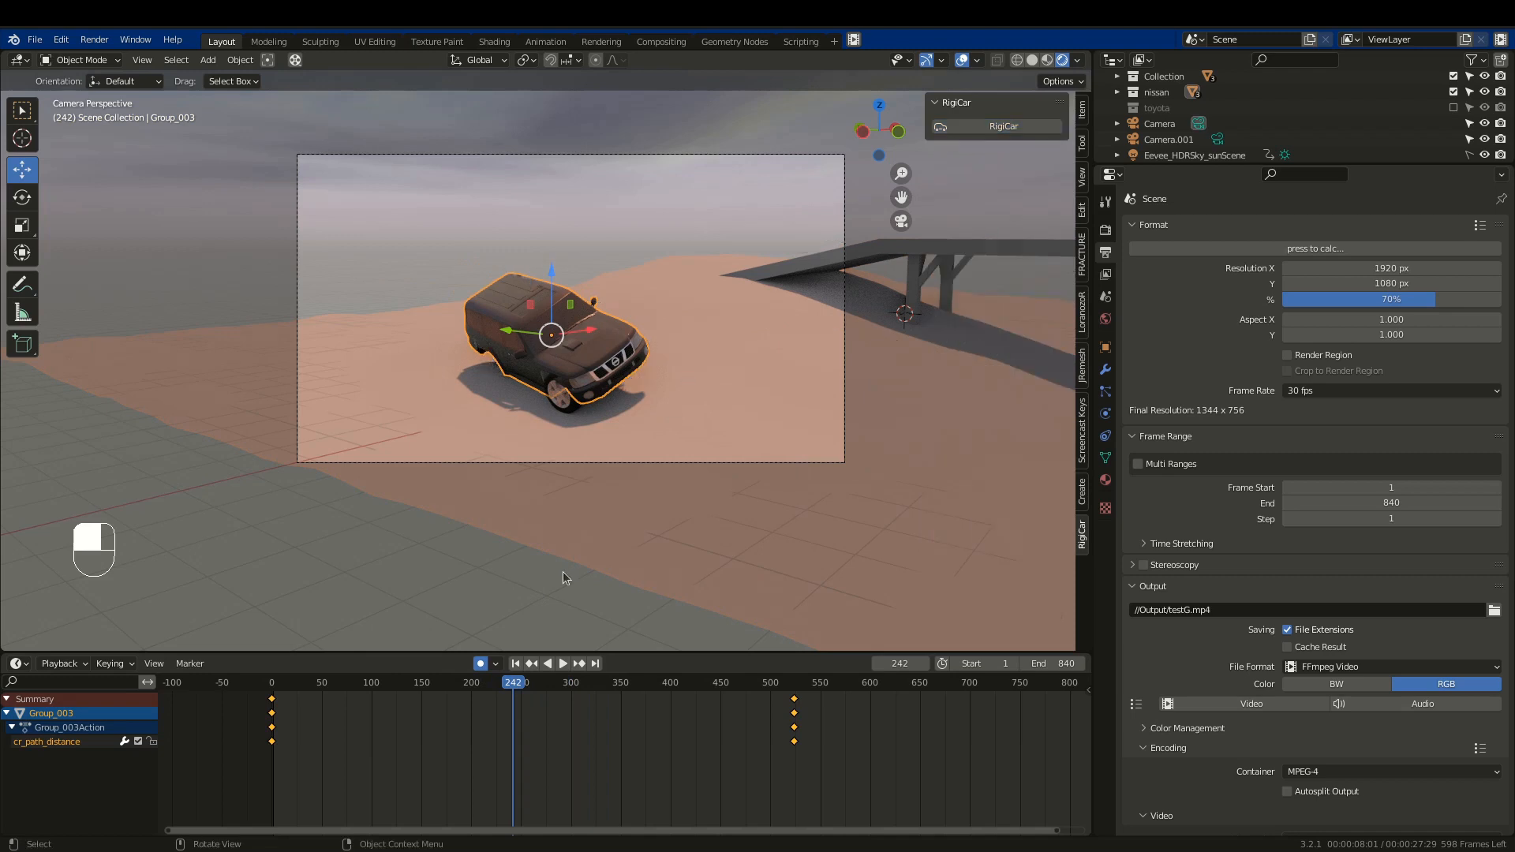
key(g)
right_click(610, 338)
middle_drag(589, 349, 644, 356)
click(544, 451)
click(553, 397)
click(549, 453)
Undo the selection changes and the removal of the RigiCar rig from the car.
key(ctrl+z)
key(ctrl+z)
key(ctrl+z)
key(ctrl+z)
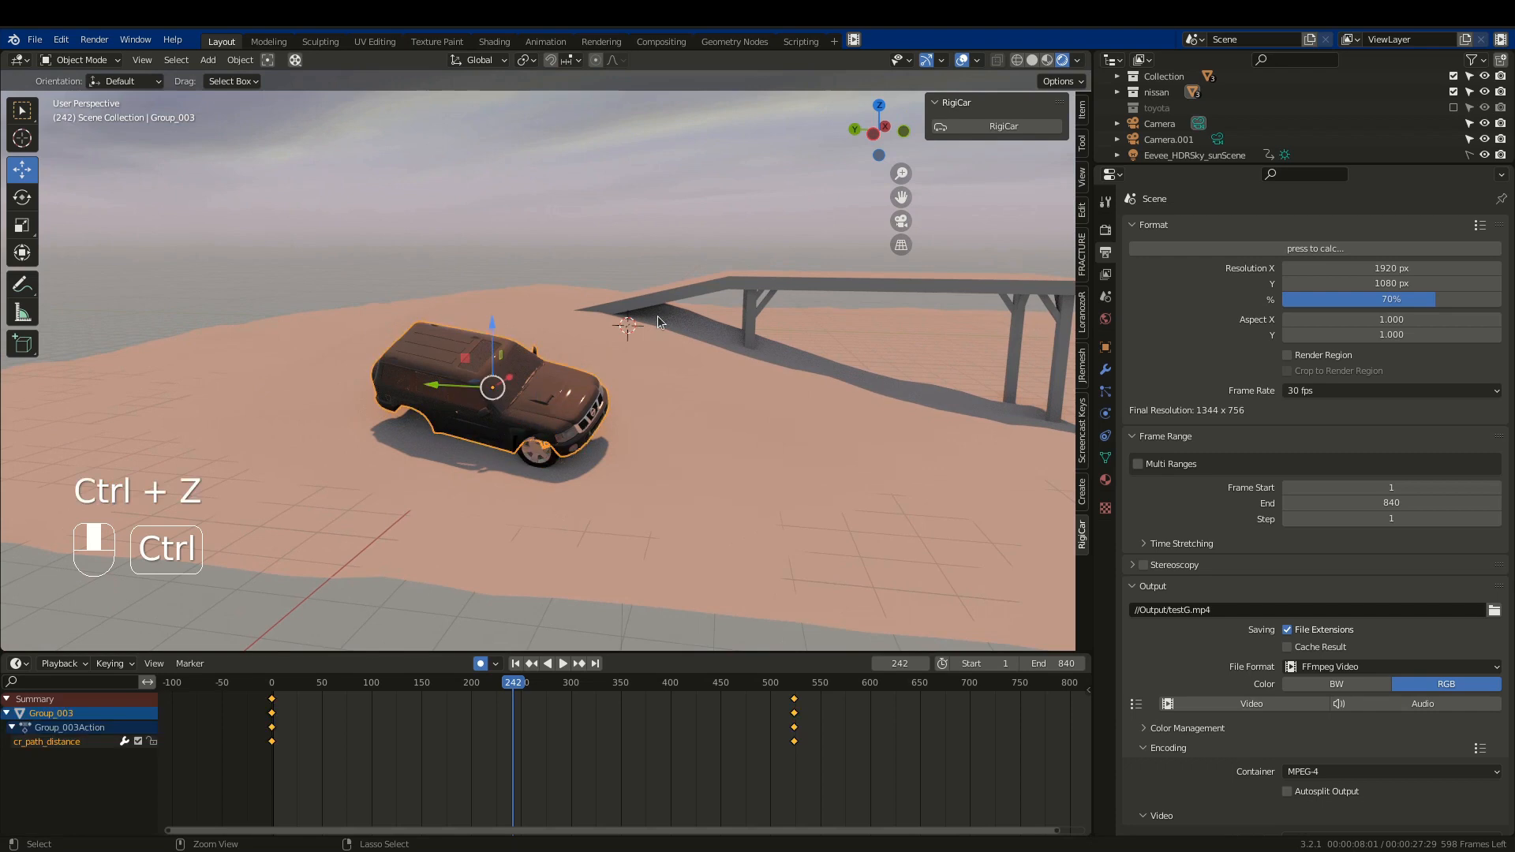
key(ctrl+z)
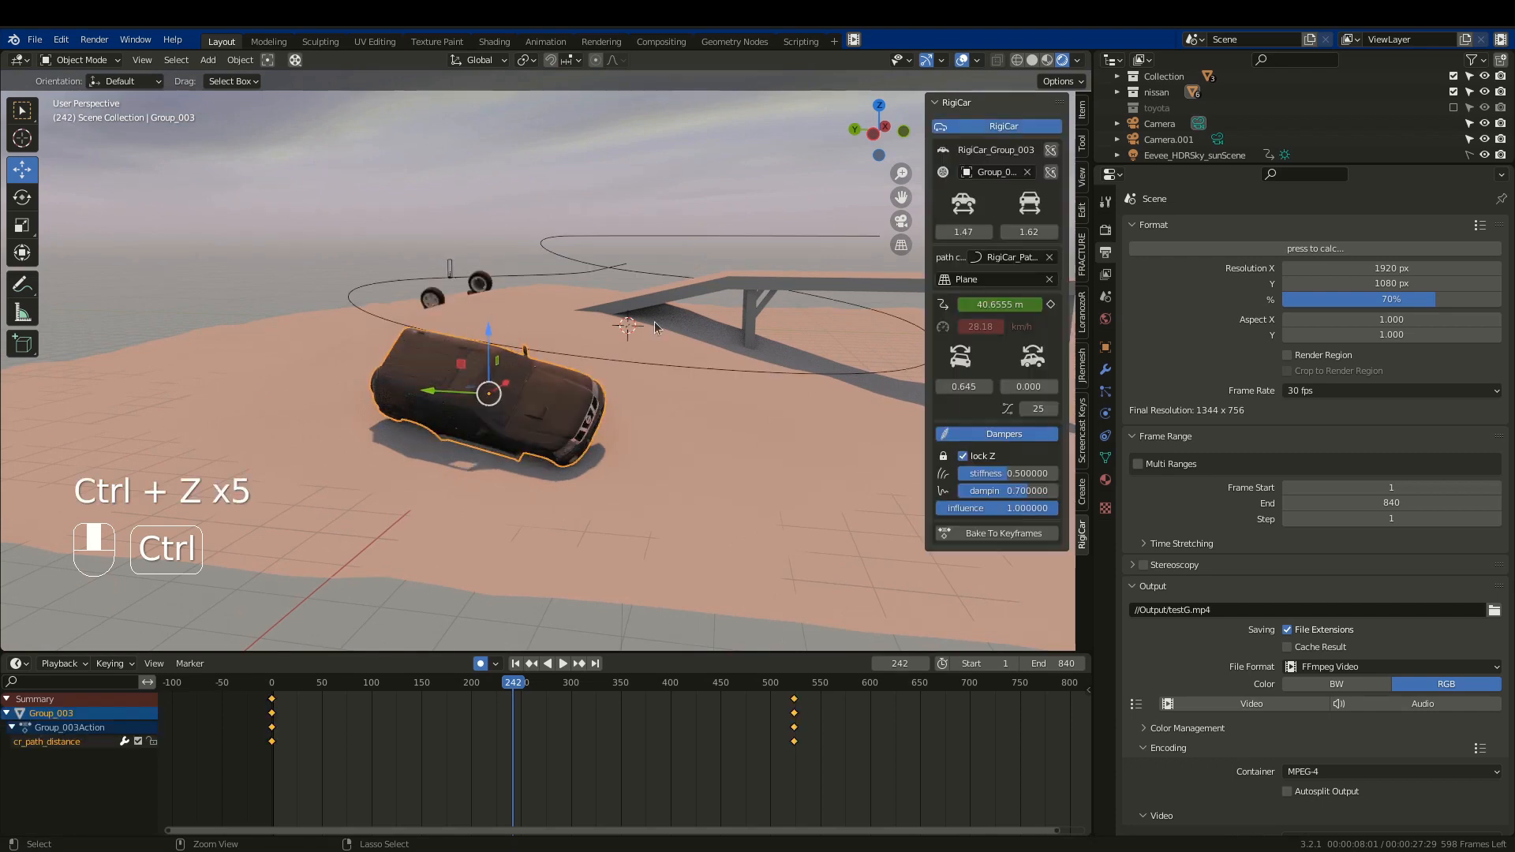
Play back the rigged car's animation from an earlier frame, following the car along its path around the ramp.
drag(529, 690, 491, 695)
key(space)
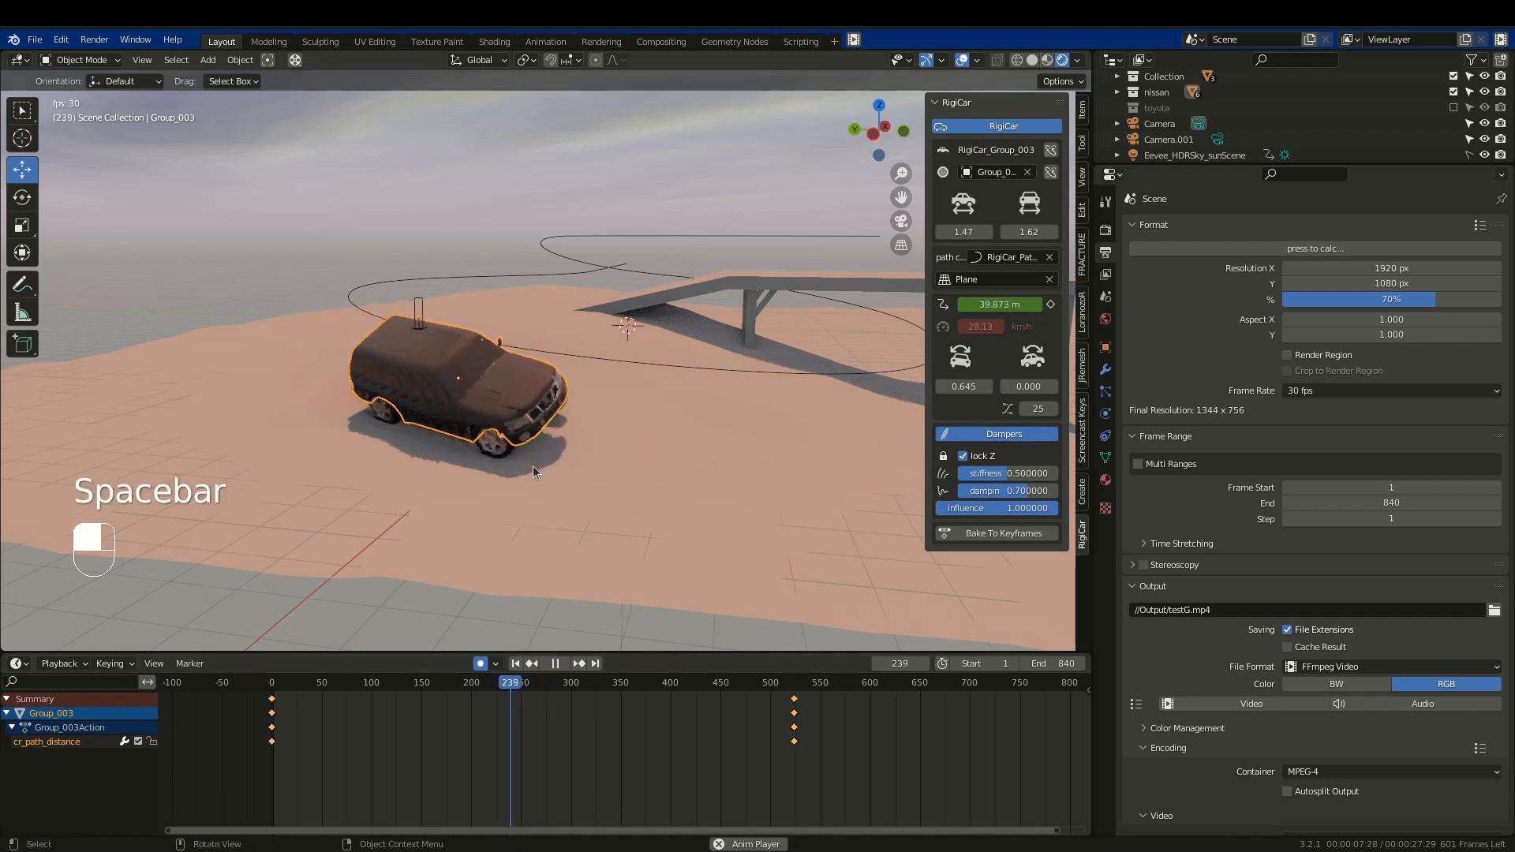
key(space)
middle_drag(735, 447, 652, 450)
key(space)
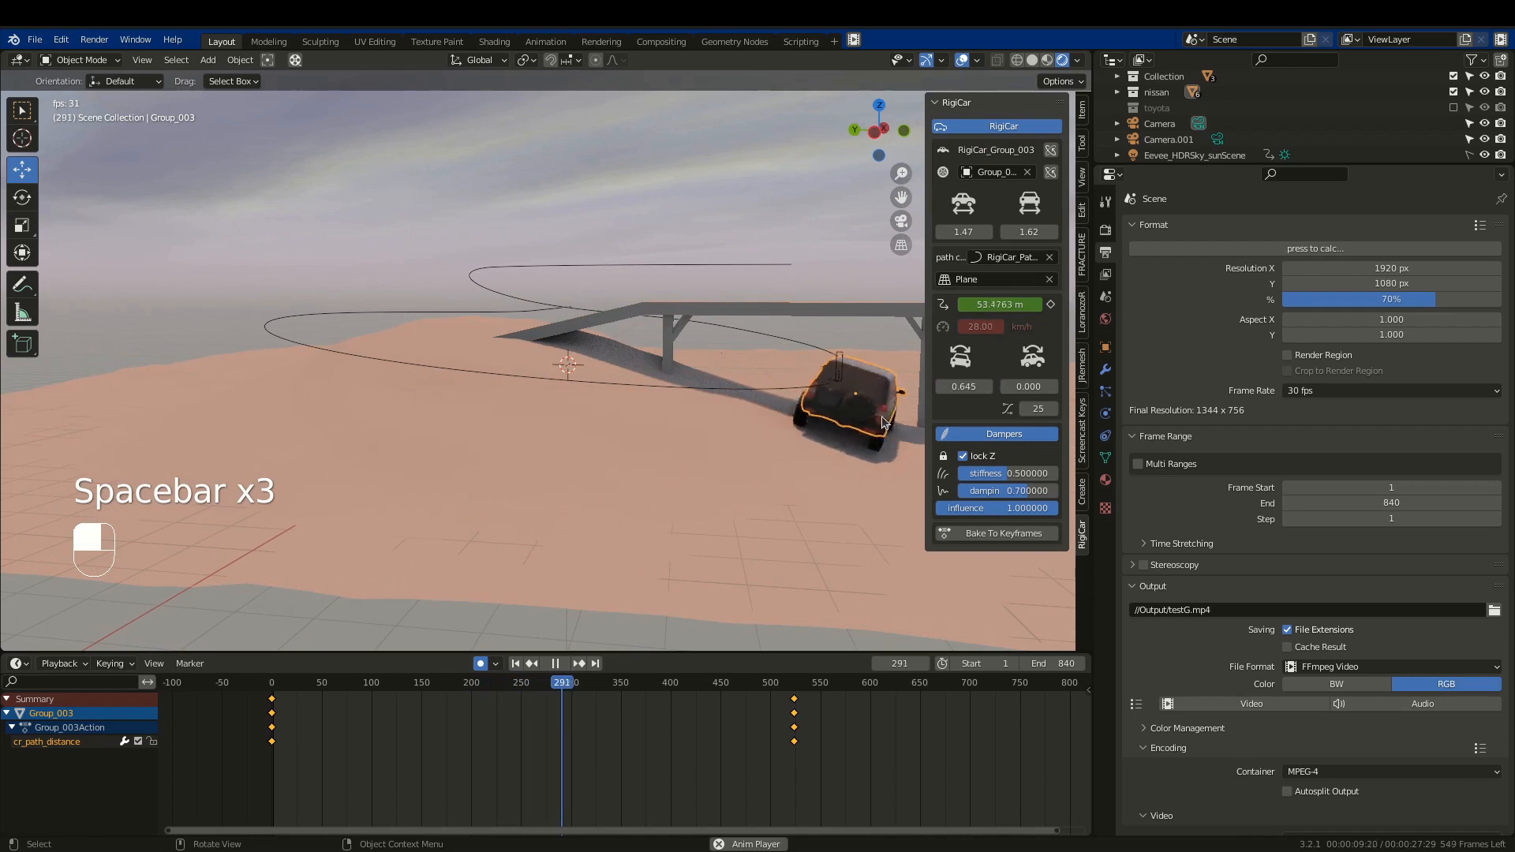
shift+middle_drag(793, 411, 637, 388)
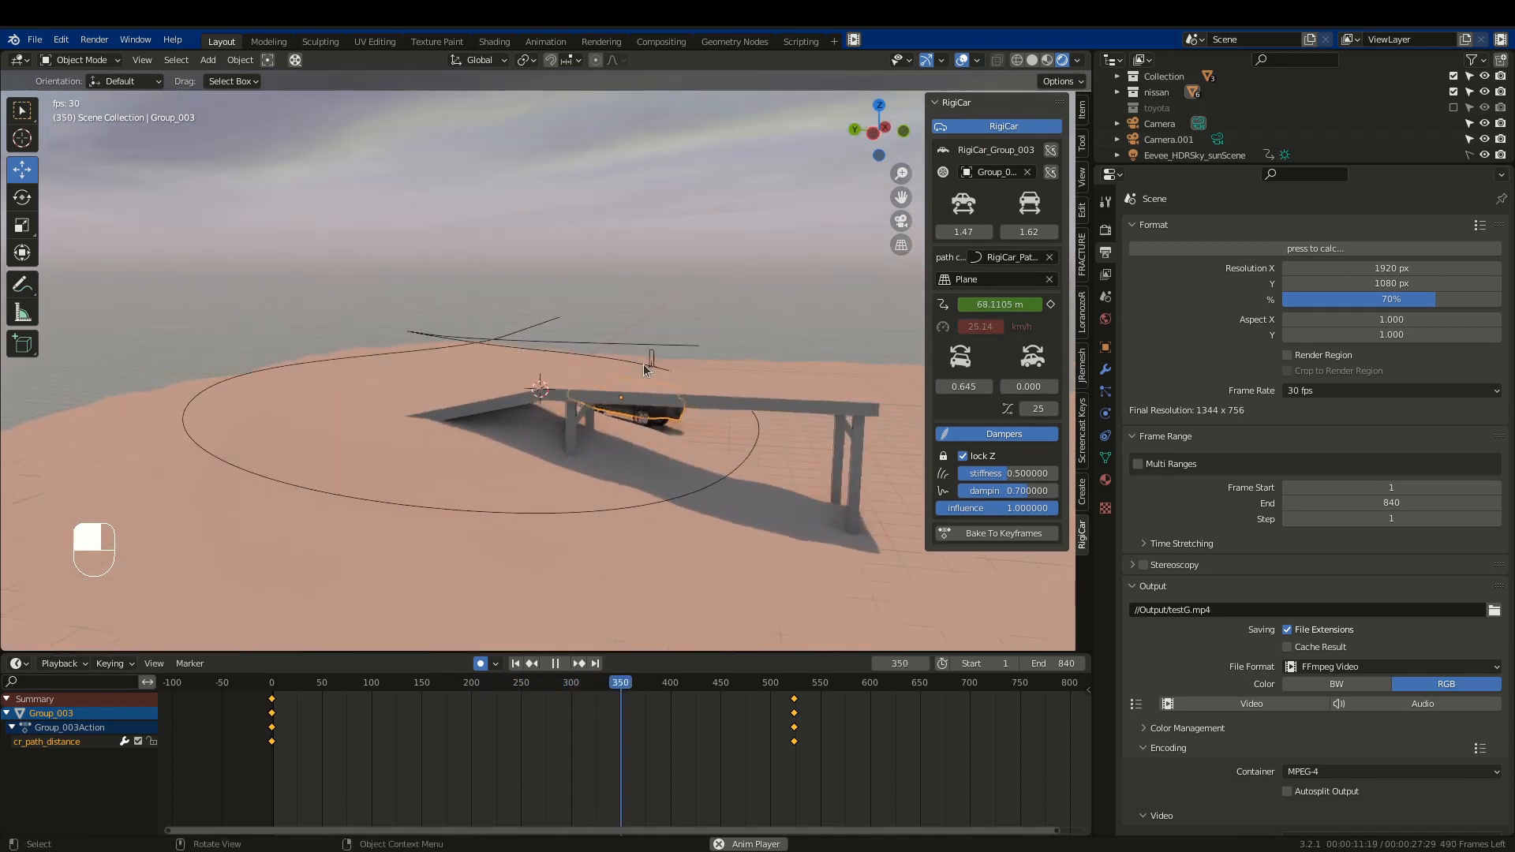
scroll(616, 385, up, 3)
middle_drag(475, 364, 439, 375)
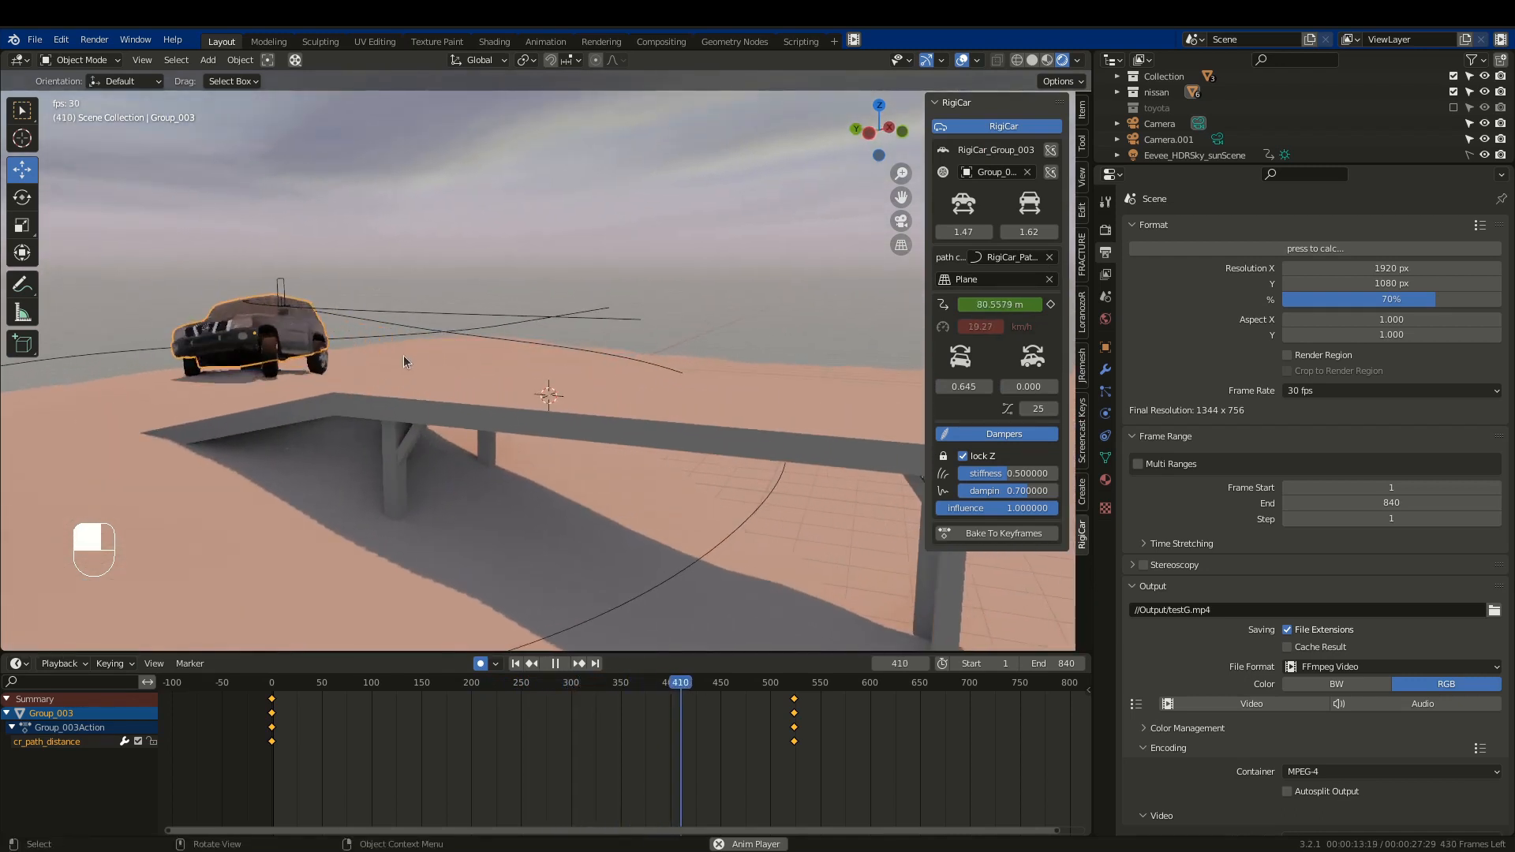